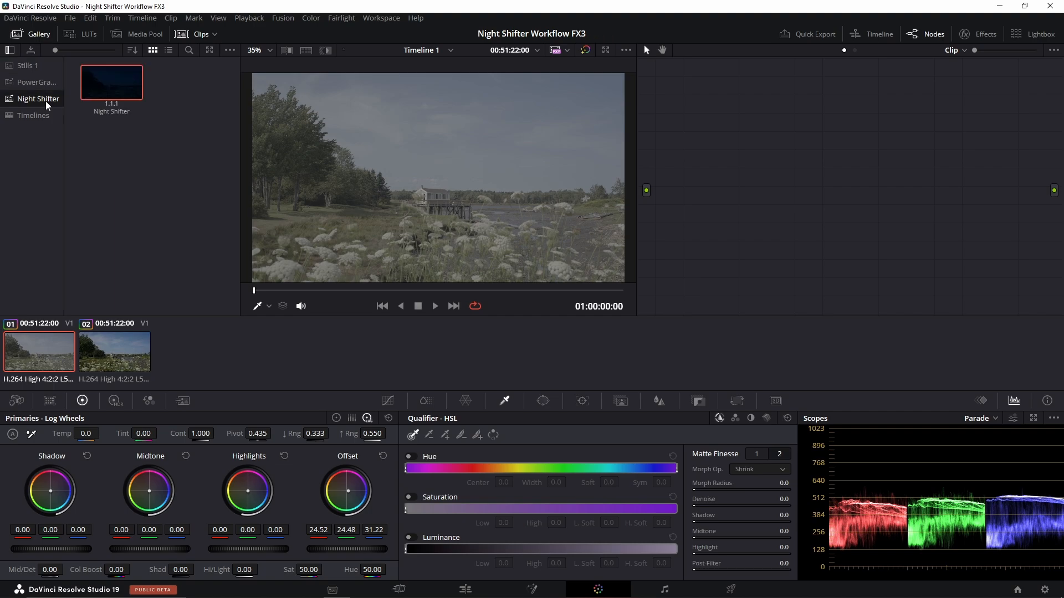
Step: Compare the ungraded first clip with the graded second clip, examining the second clip's detail and full-screen playback
click(141, 344)
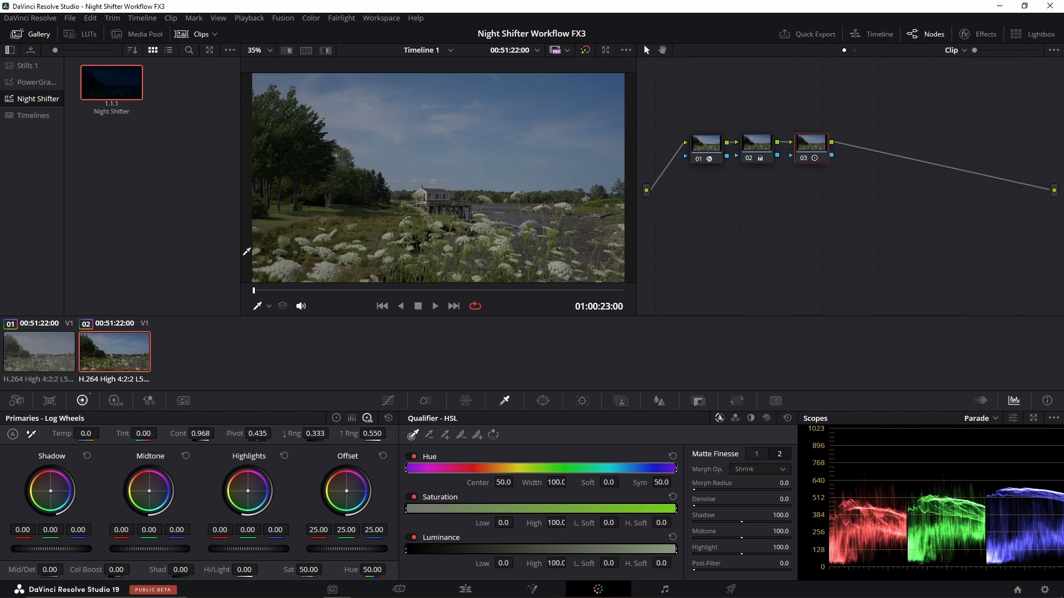
click(47, 348)
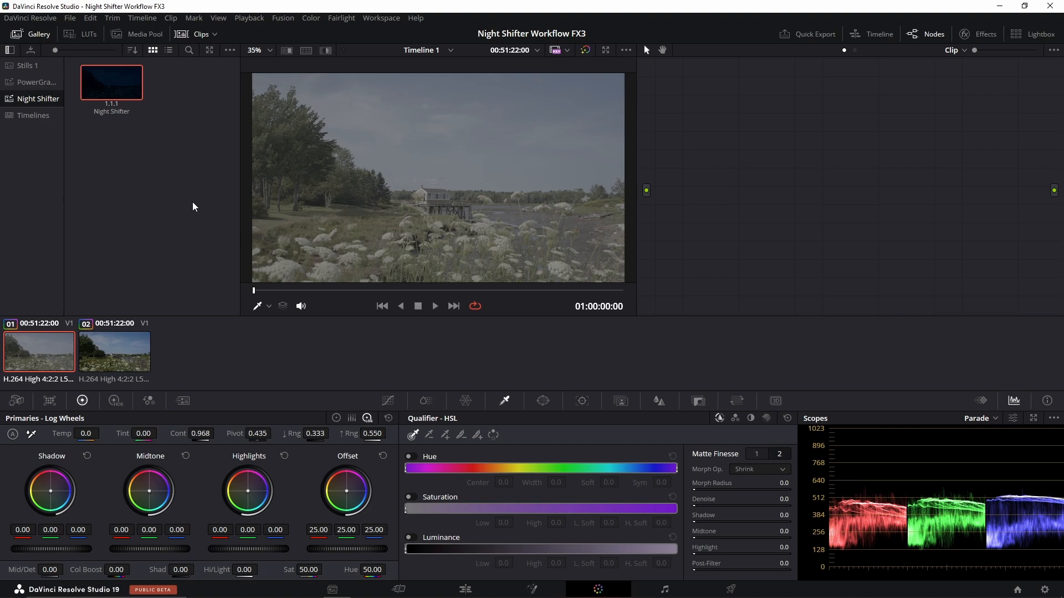
click(133, 366)
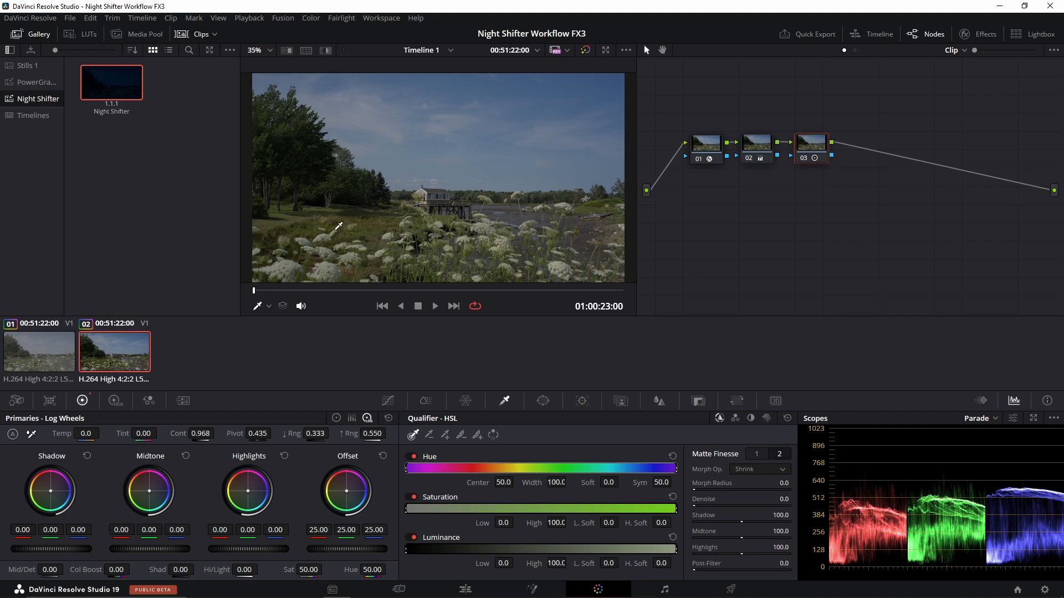
scroll(371, 230, up, 8)
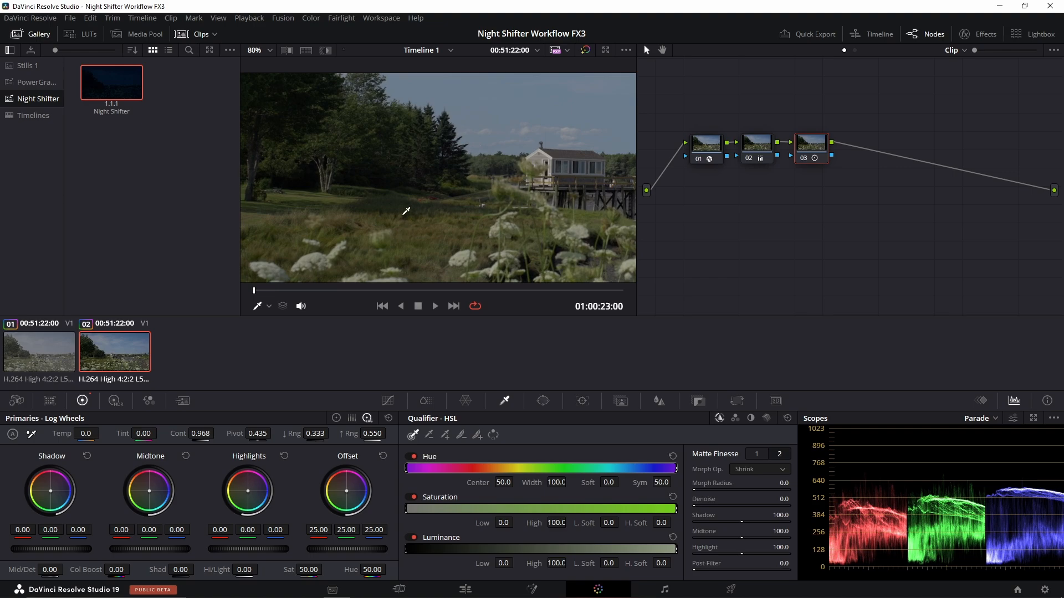
scroll(382, 215, down, 8)
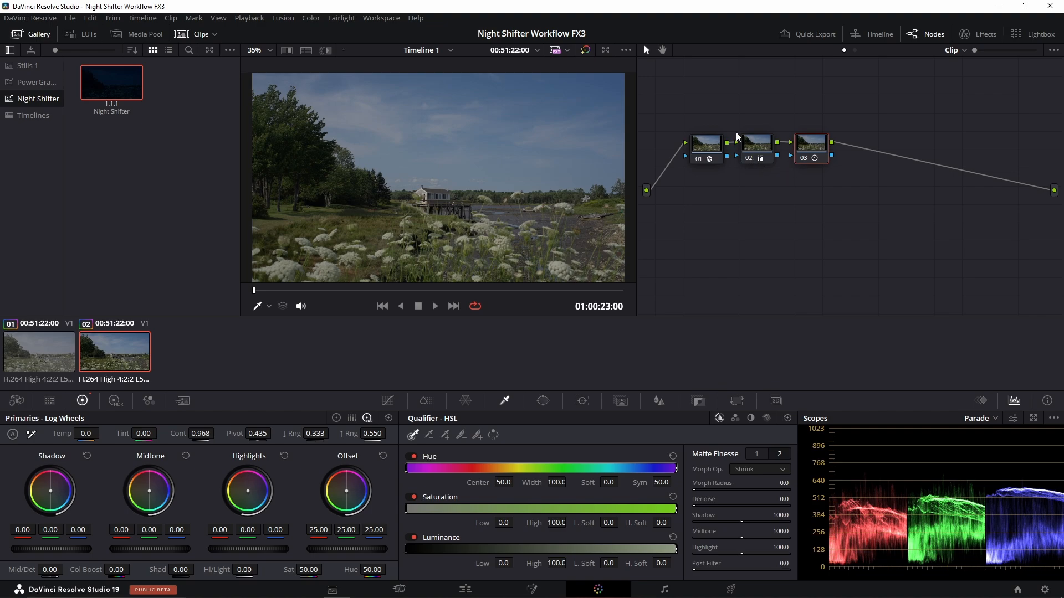
key(p)
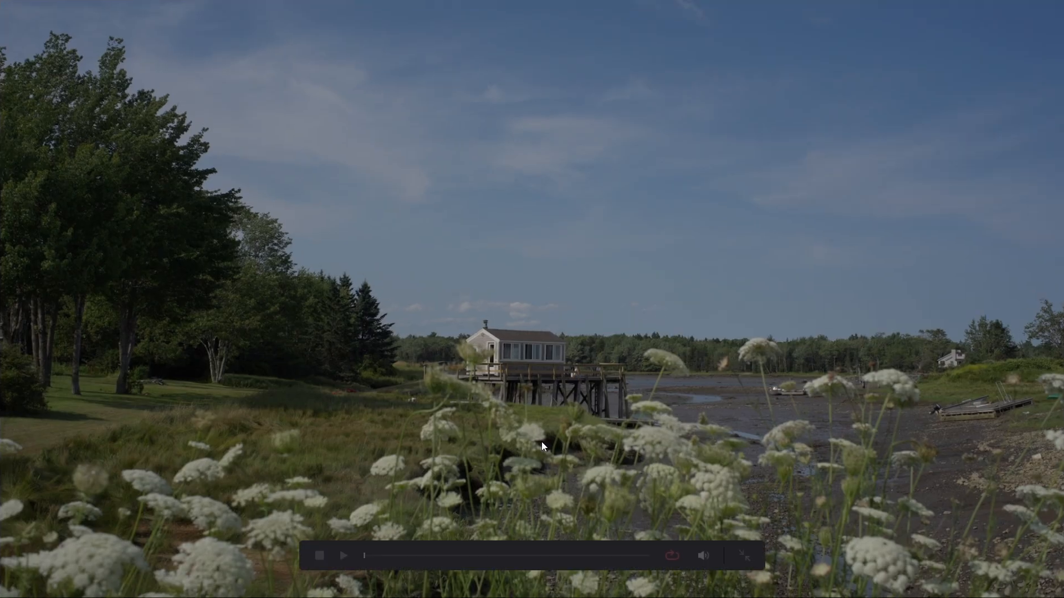
key(space)
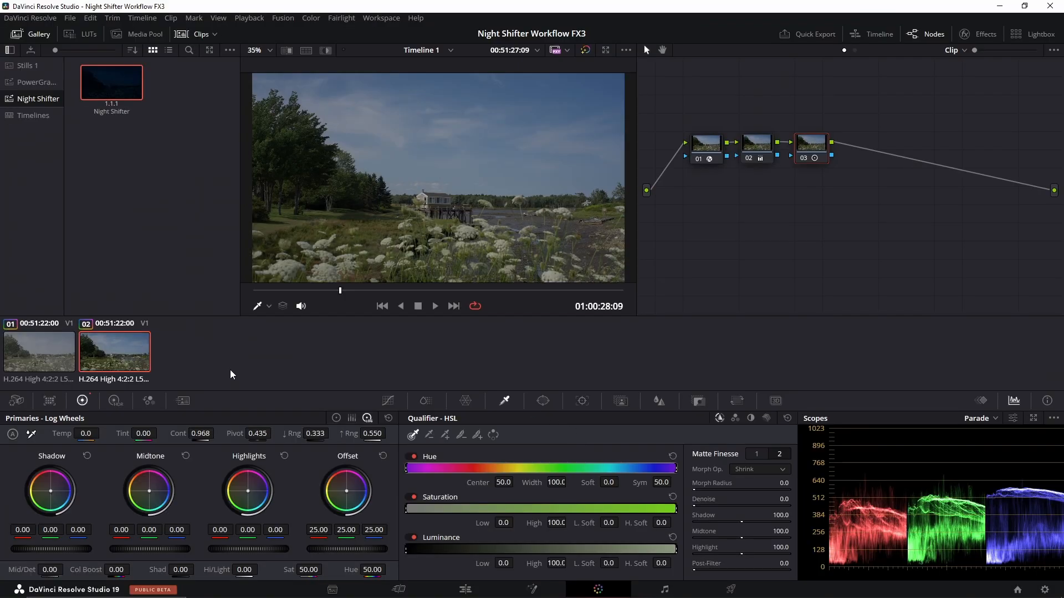
click(59, 350)
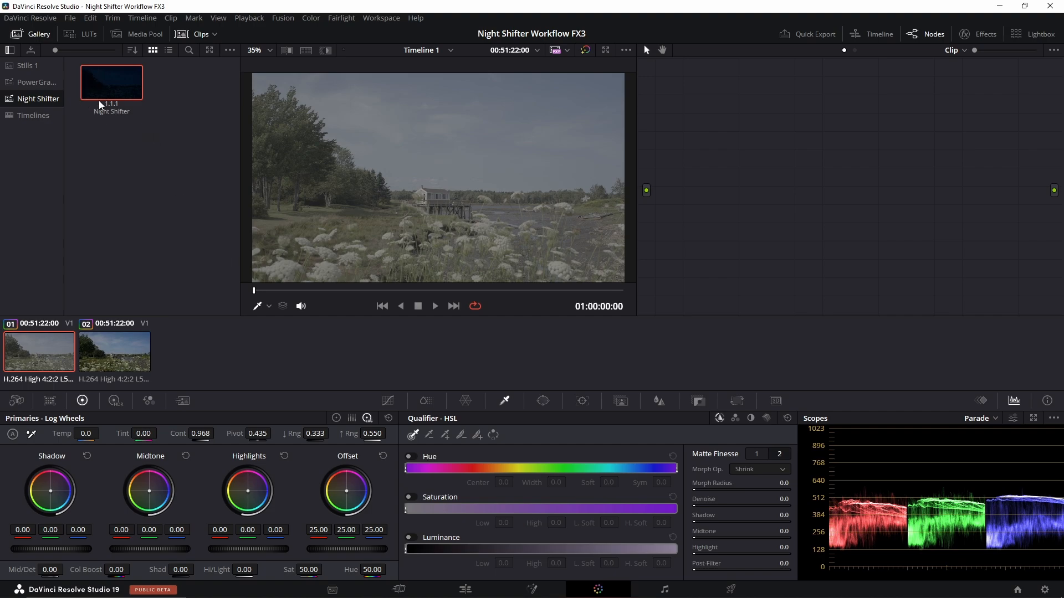
Step: Look up the Night Shifter v1 LUT in the LUT library's day-for-night folder, and return to the Night Shifter stills album
click(82, 35)
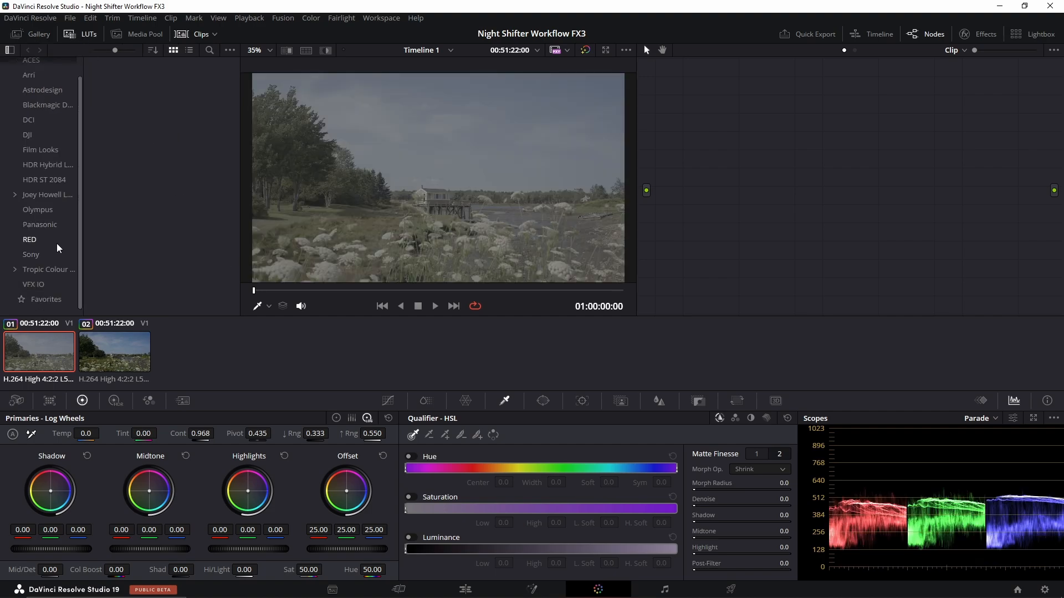
click(37, 195)
double_click(128, 85)
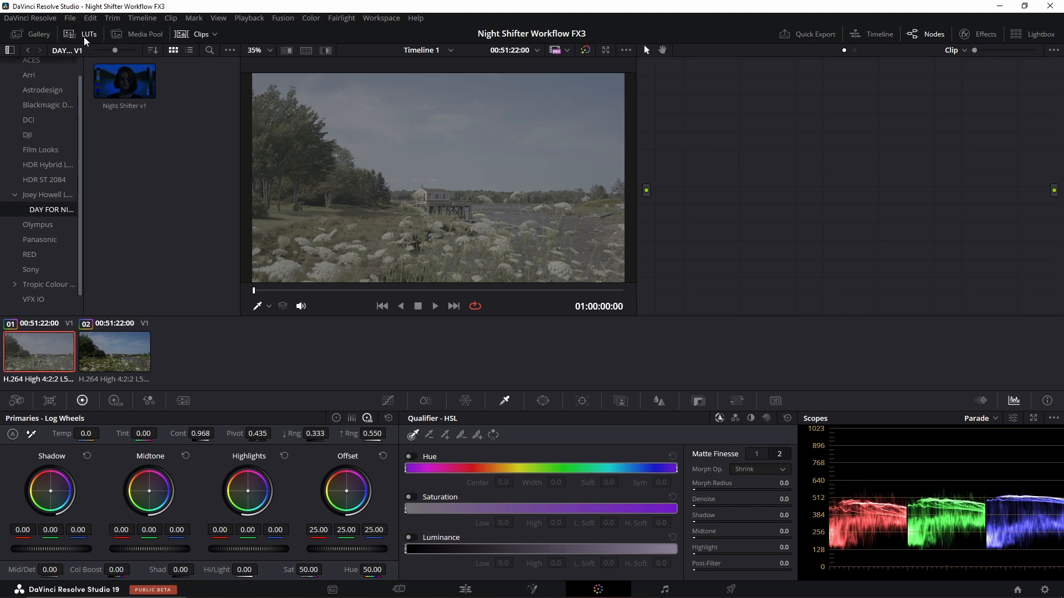
click(45, 33)
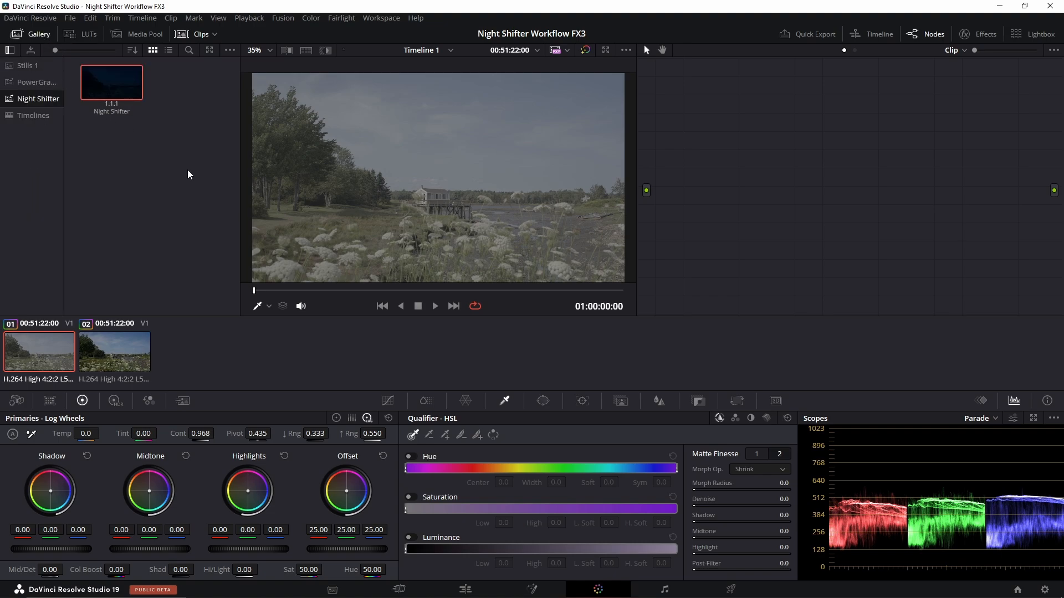
Step: Apply the Night Shifter still's node grade to the first clip, preview it full screen, and return the playhead to the clip's start
drag(106, 81, 763, 147)
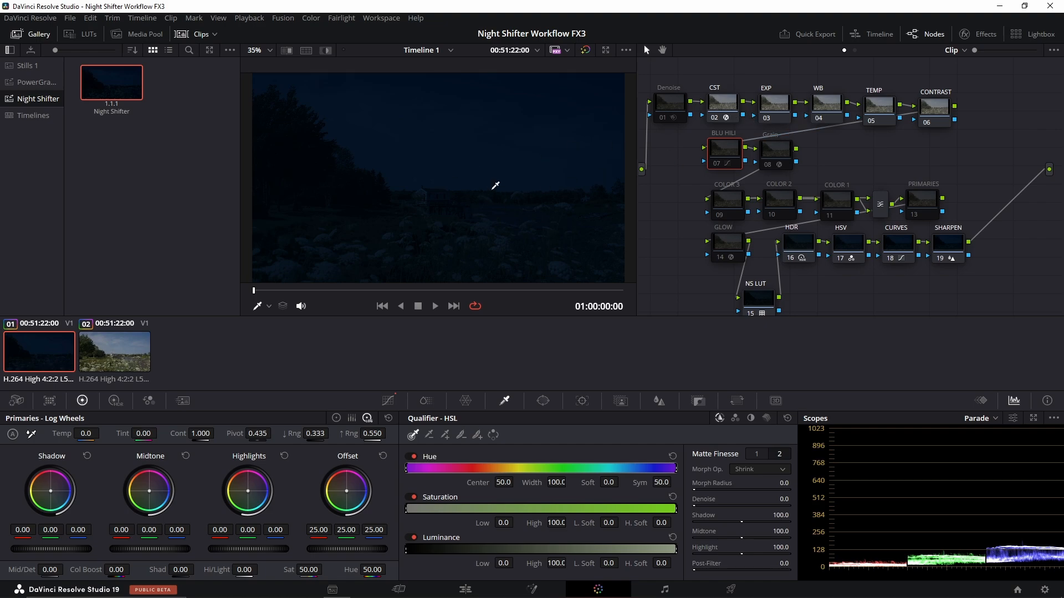
key(ctrl+f)
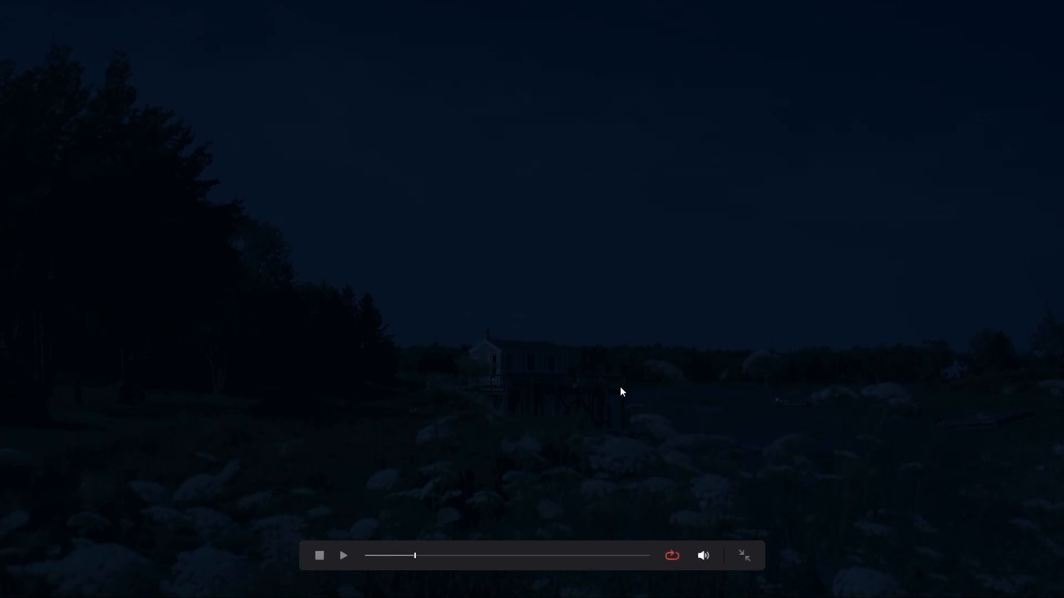
key(Escape)
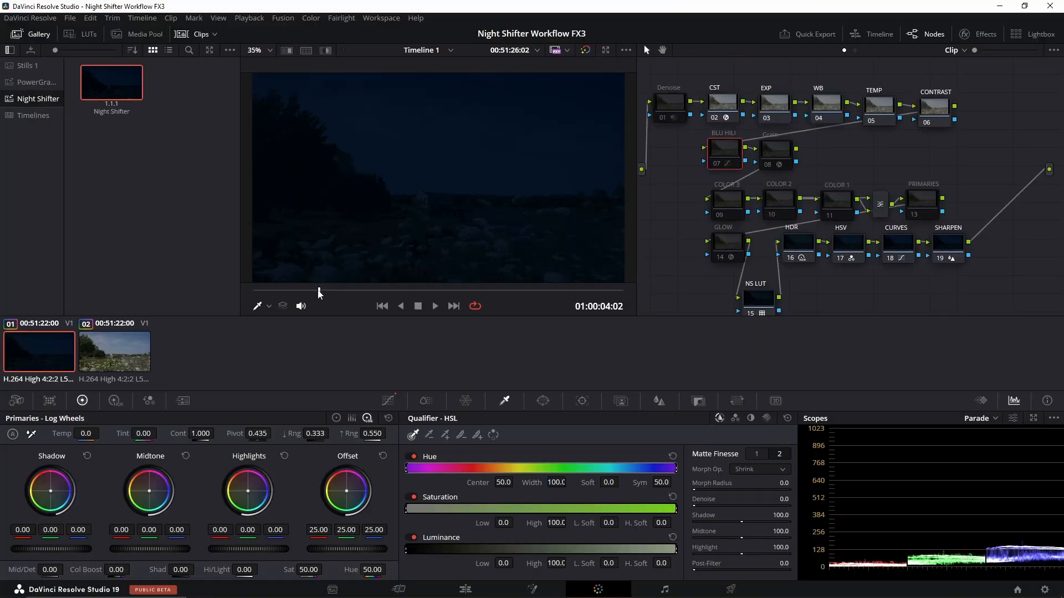
drag(320, 292, 255, 292)
Step: Toggle the NS LUT node off and on to compare the image with and without the LUT
scroll(731, 297, down, 1)
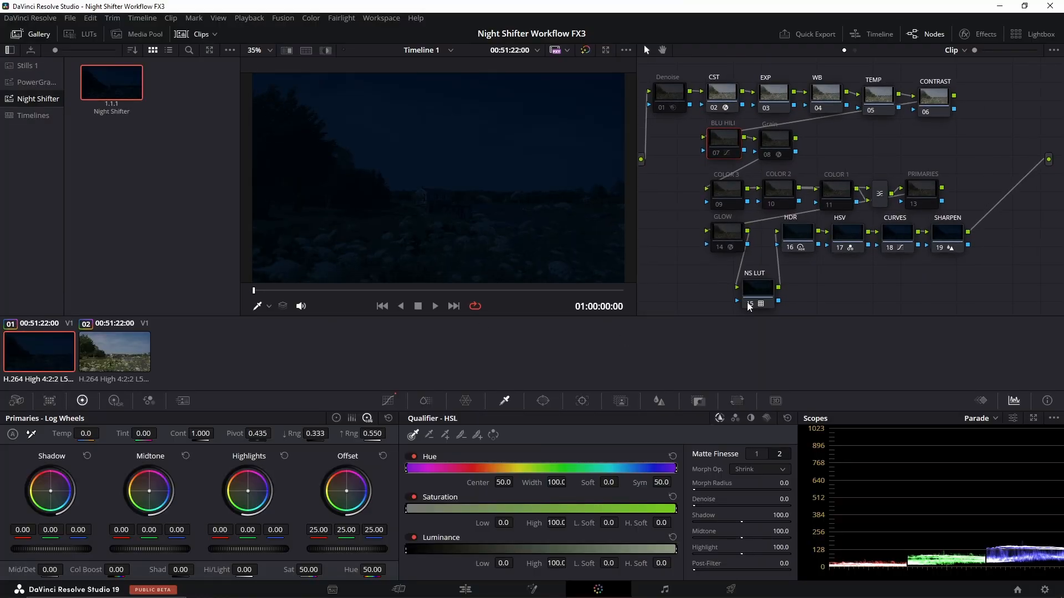
click(747, 304)
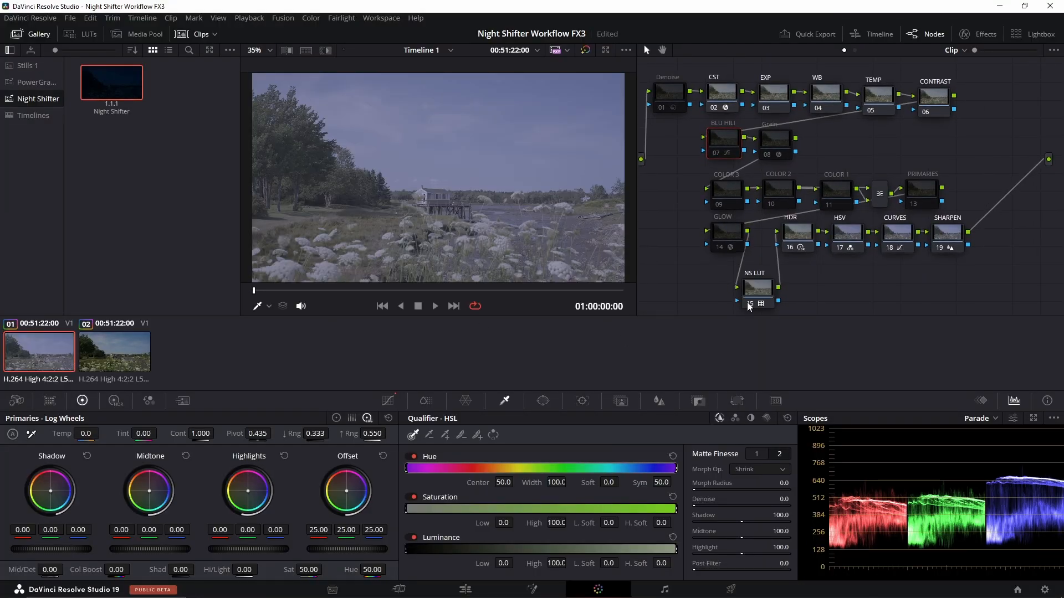
click(747, 303)
click(748, 304)
click(748, 304)
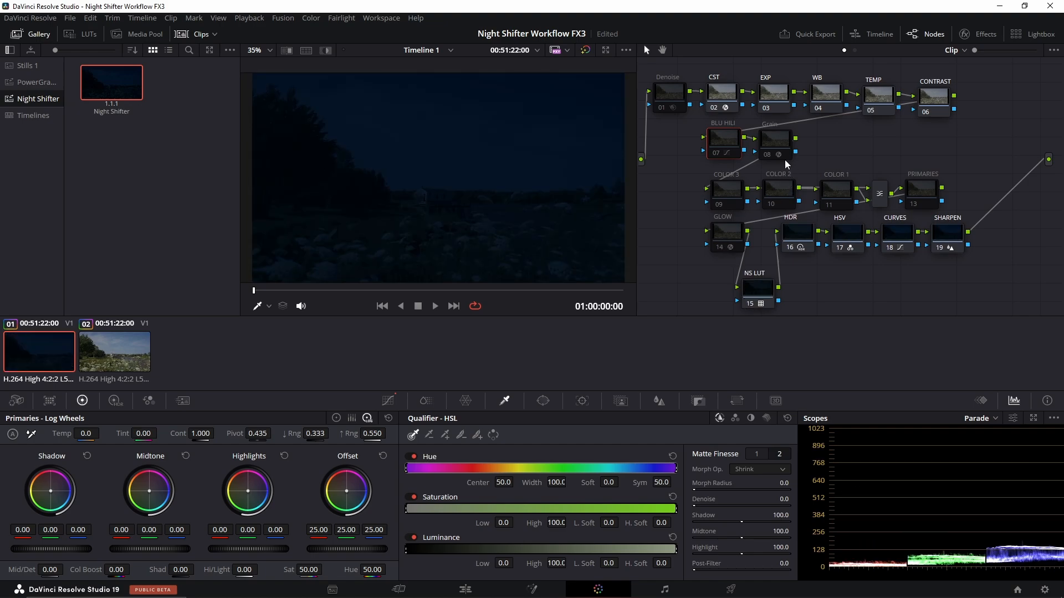
Step: In the CST node's Color Space Transform, set the input color space to Sony S-Gamut3.Cine and the input gamma to Sony S-Log3
click(727, 100)
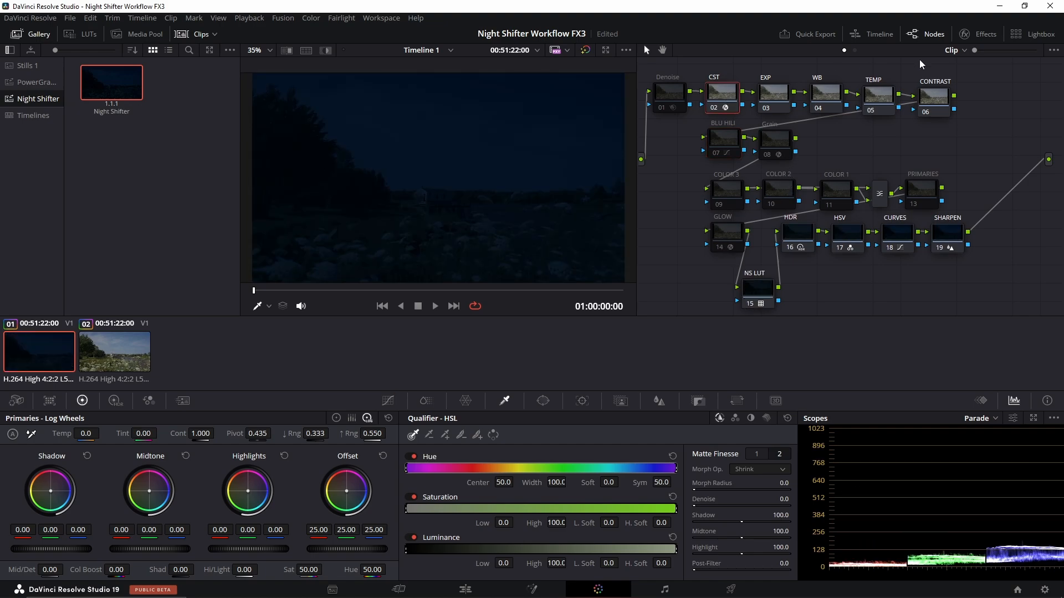
click(977, 35)
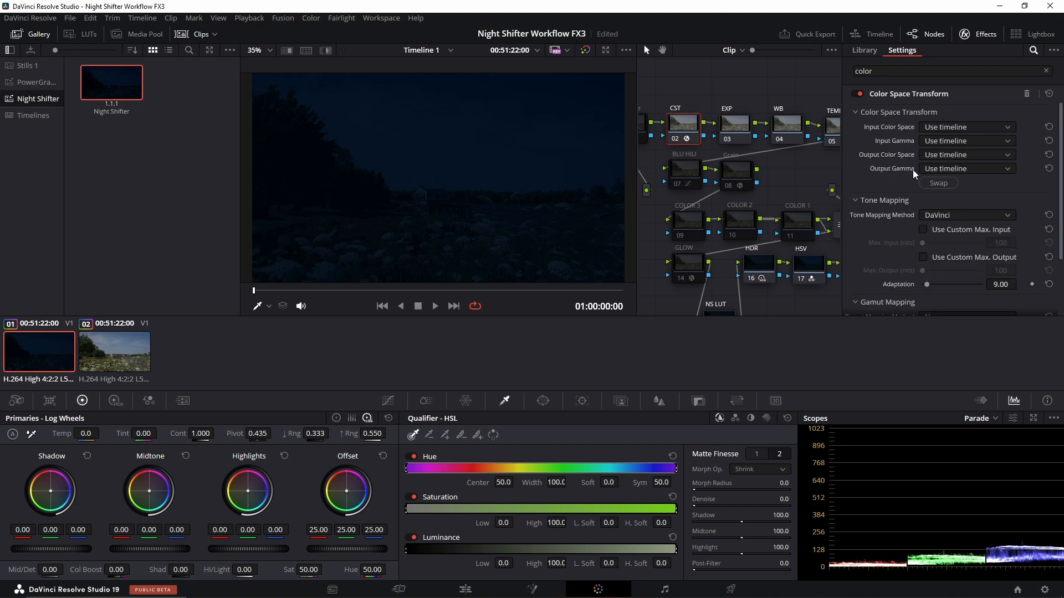
click(943, 131)
scroll(969, 182, down, 5)
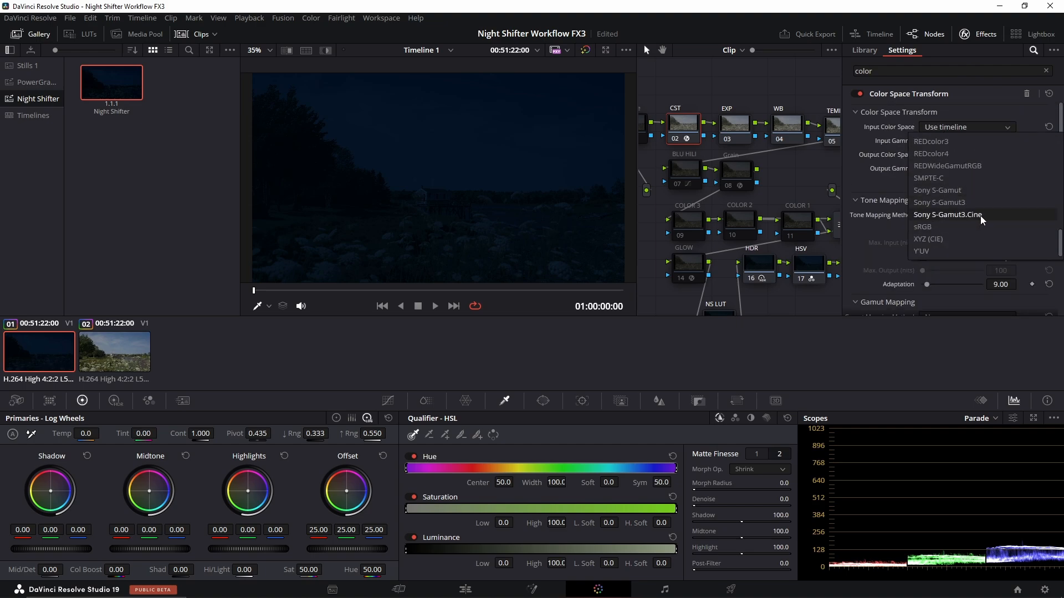
click(980, 215)
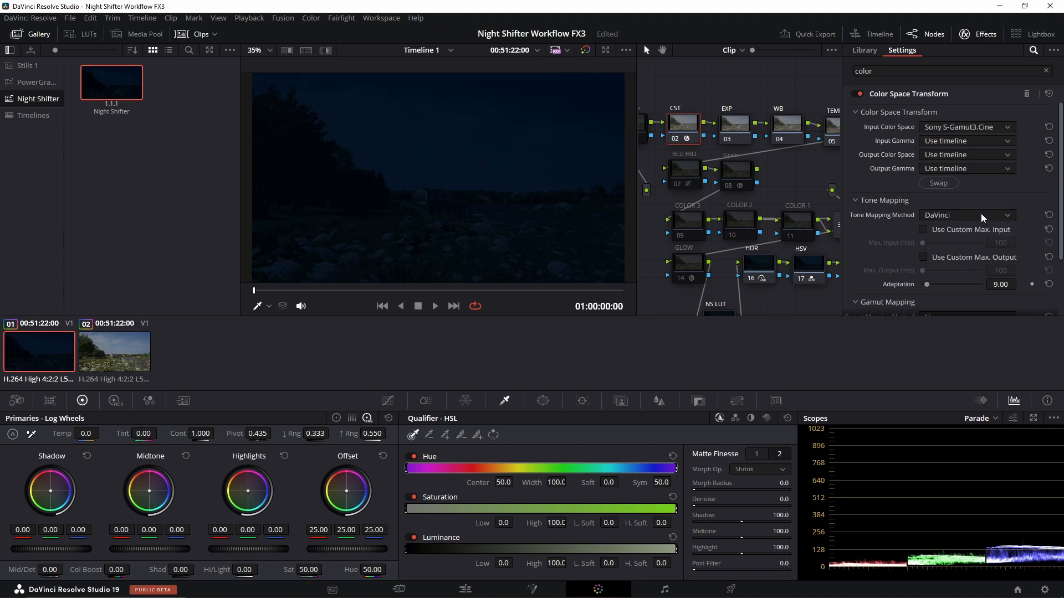
click(970, 141)
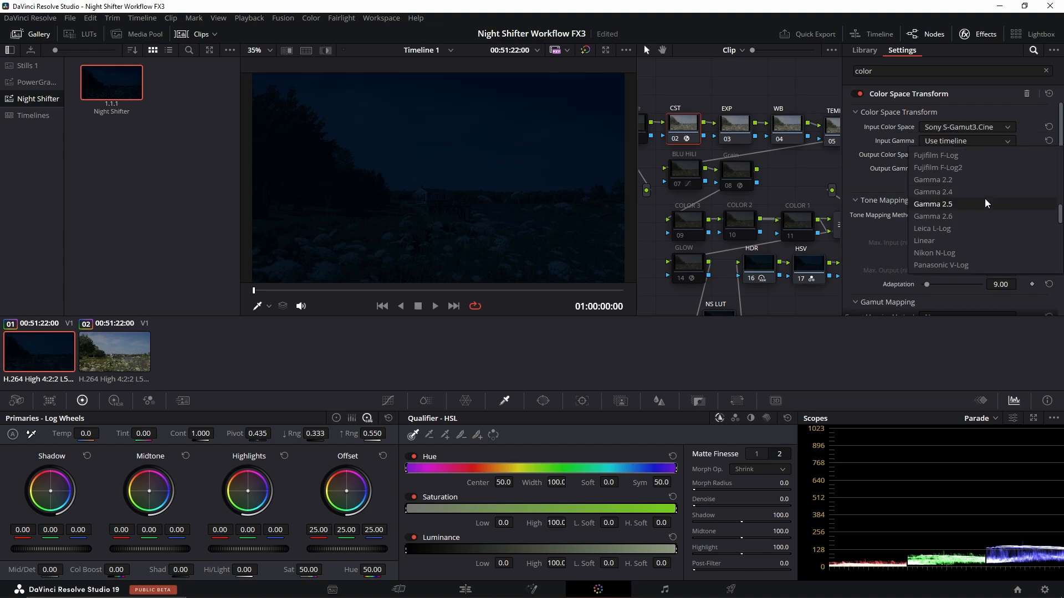
scroll(982, 203, down, 5)
scroll(982, 201, down, 2)
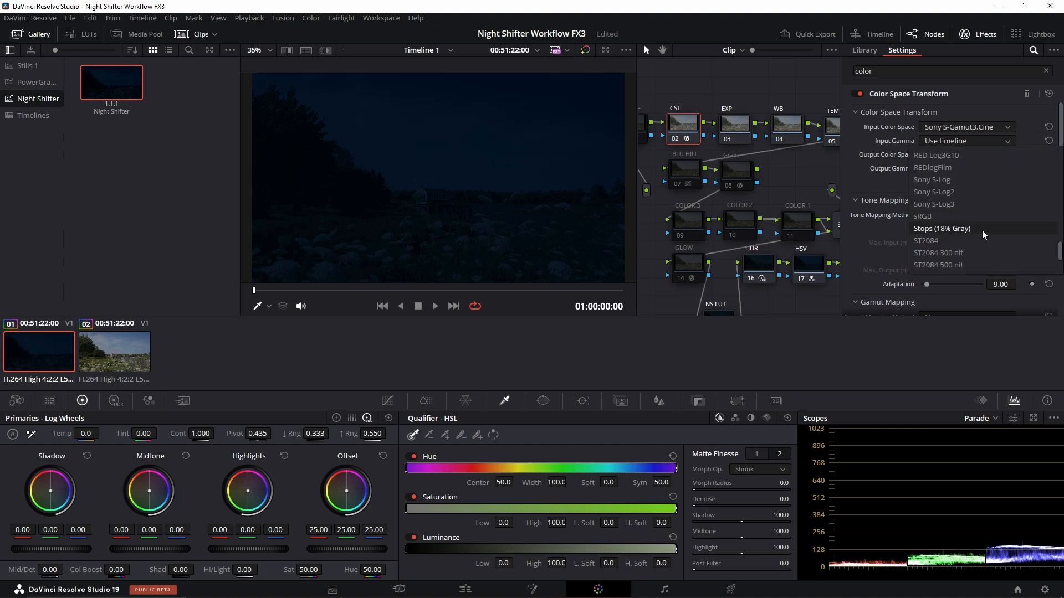
click(976, 205)
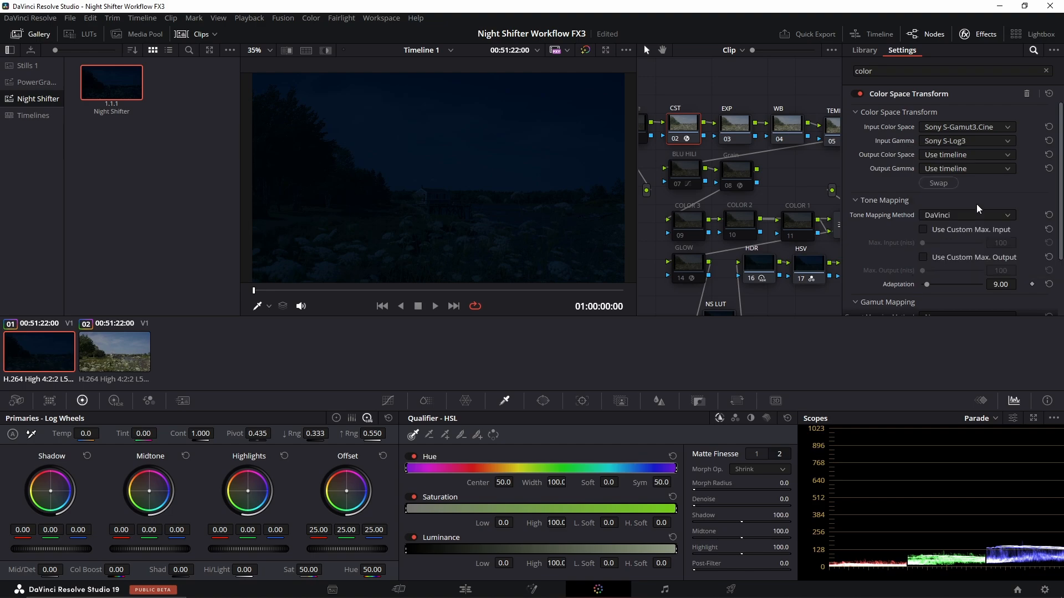
Step: Set the CST node's output color space and output gamma to Rec.709, and close the effect settings
click(973, 154)
scroll(978, 190, down, 10)
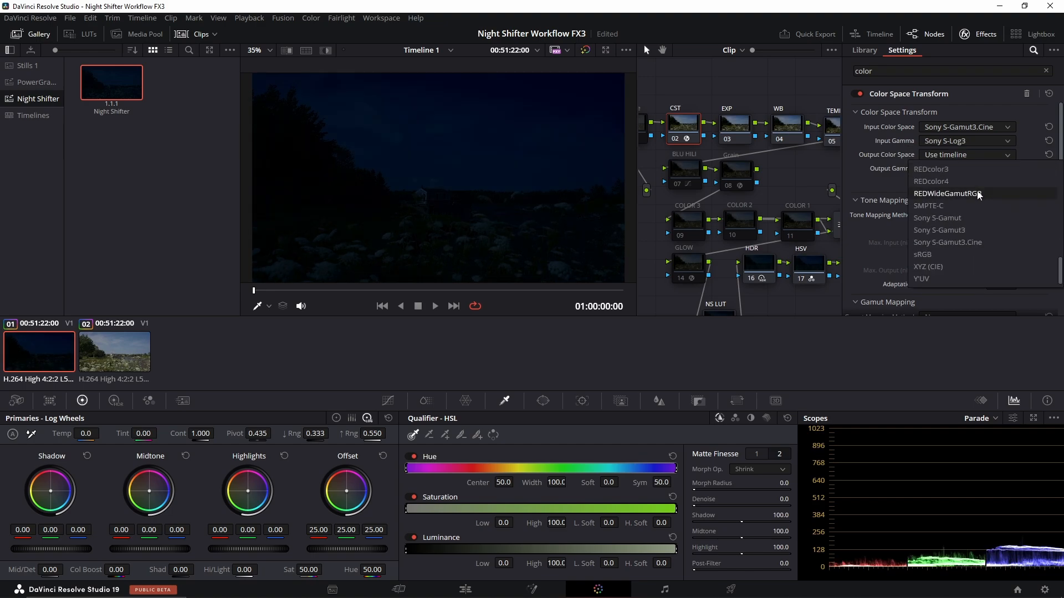
scroll(976, 230, up, 3)
click(971, 228)
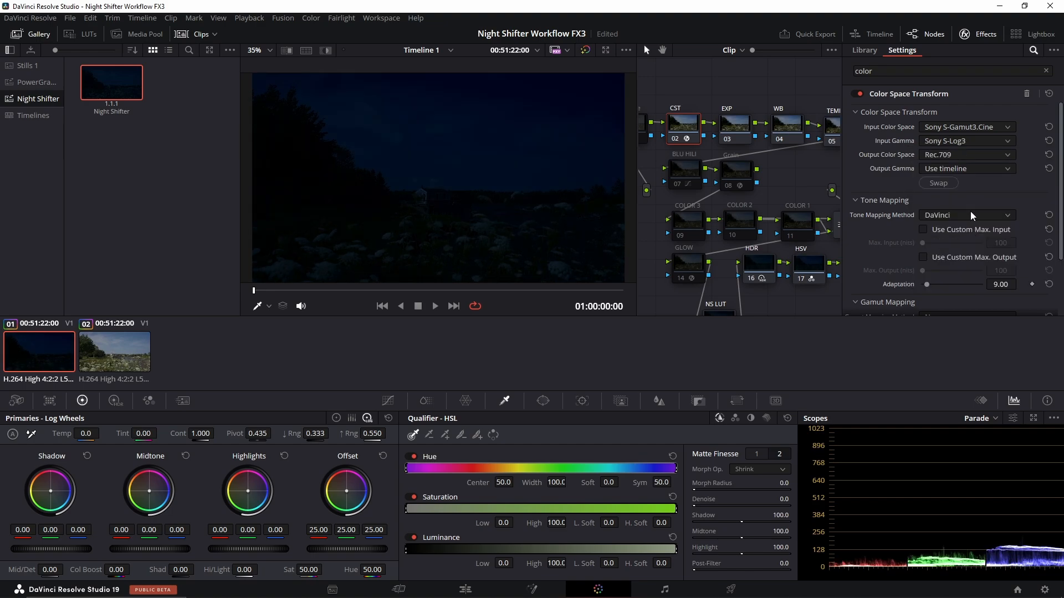
click(976, 169)
scroll(964, 256, up, 5)
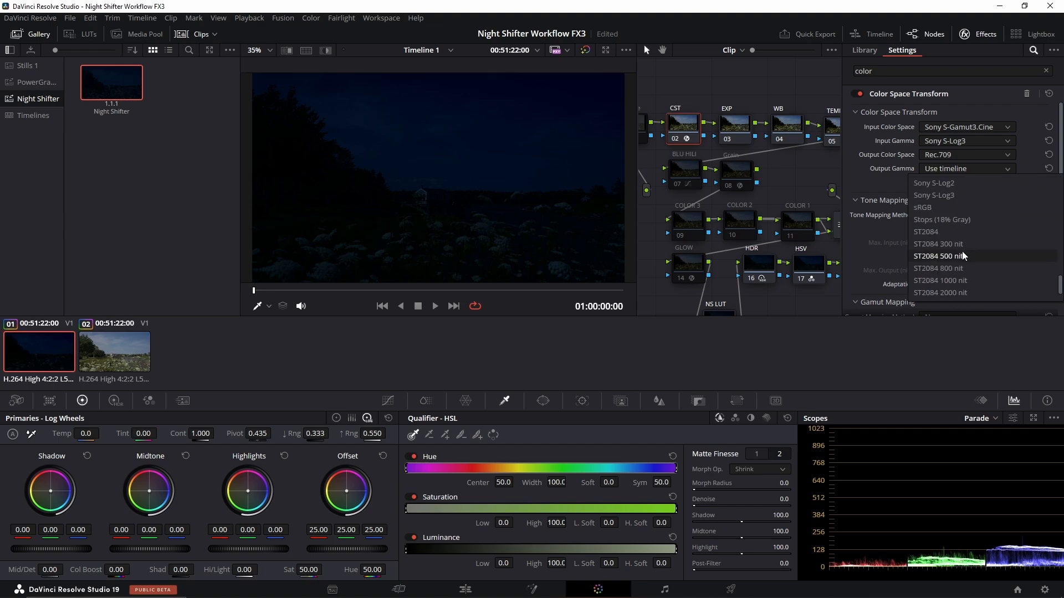
click(953, 270)
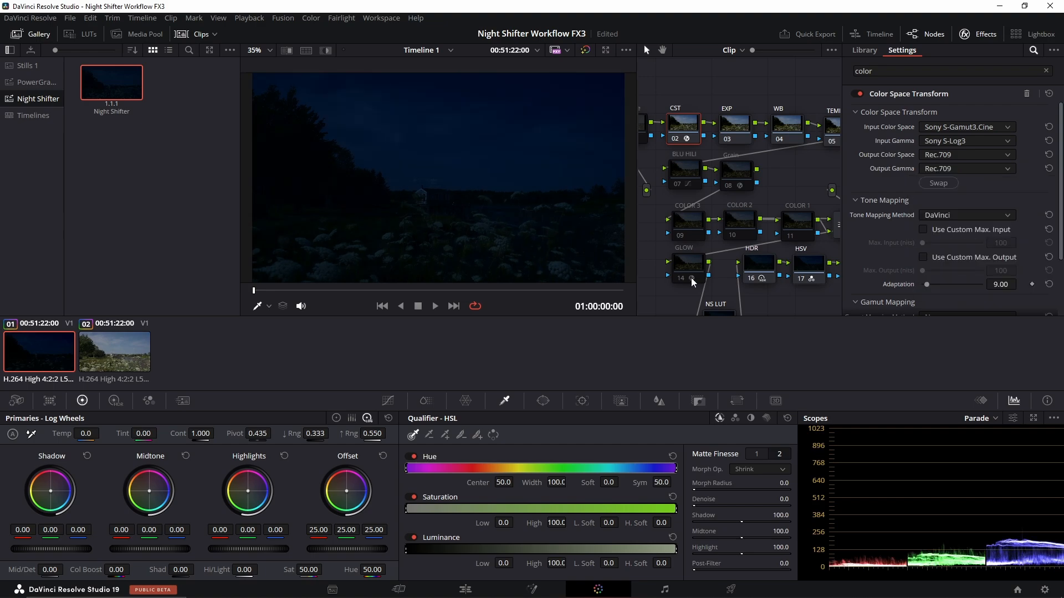
click(970, 33)
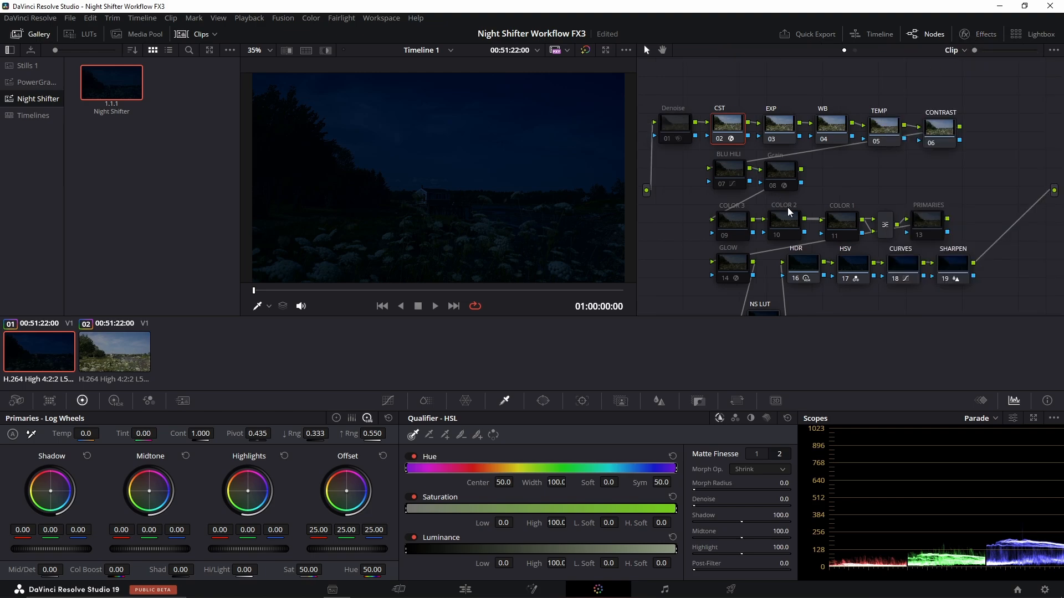
Step: Raise the EXP node's Offset to 31.65 on all channels to brighten the clip
drag(788, 207, 813, 154)
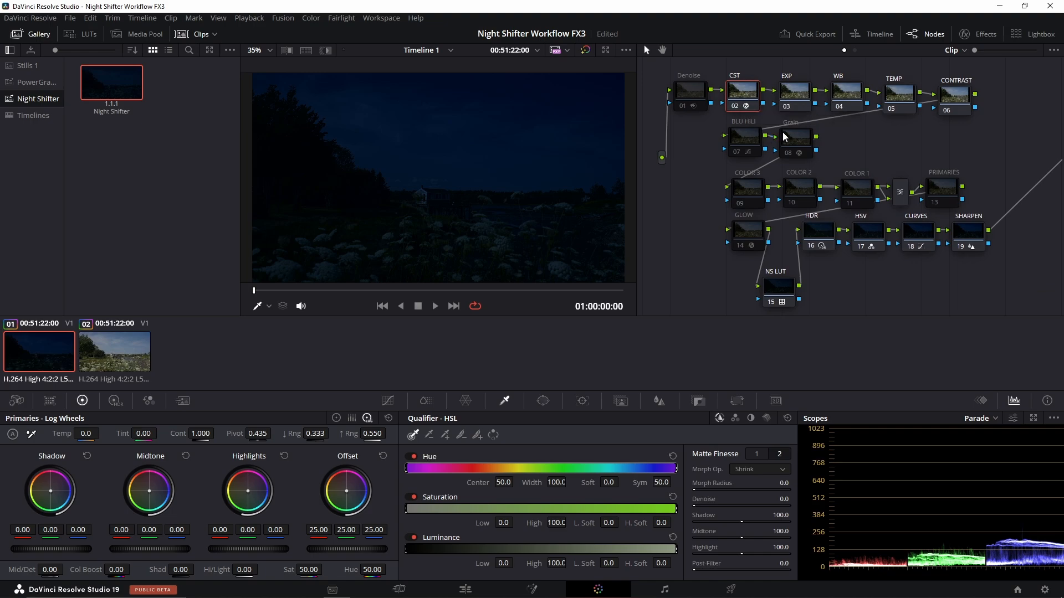
click(798, 94)
drag(332, 549, 375, 549)
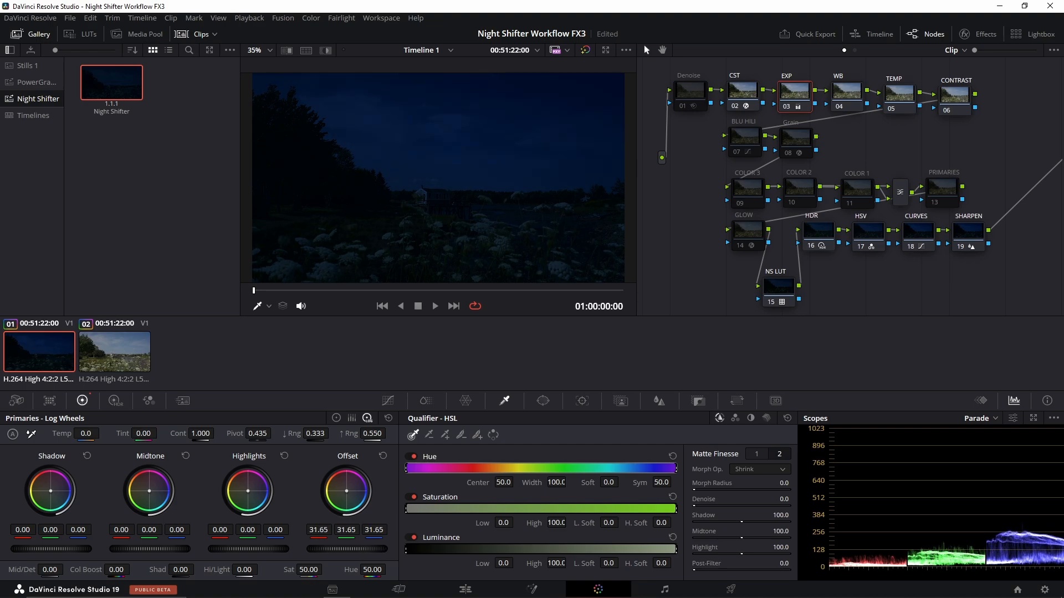
Step: Toggle the EXP node off and on to compare the exposure change
click(786, 108)
click(786, 109)
click(787, 109)
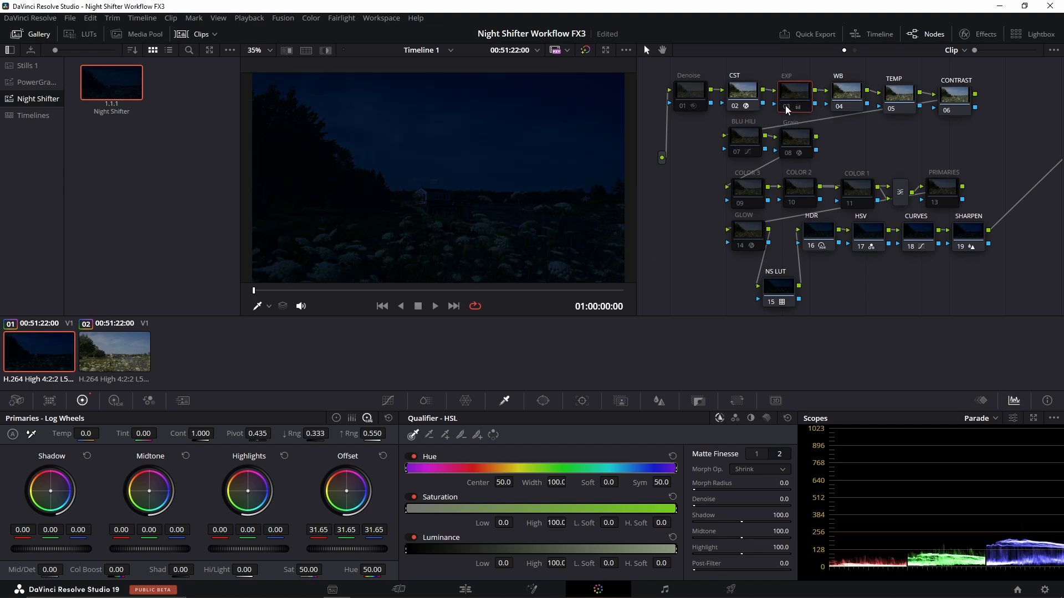
click(787, 109)
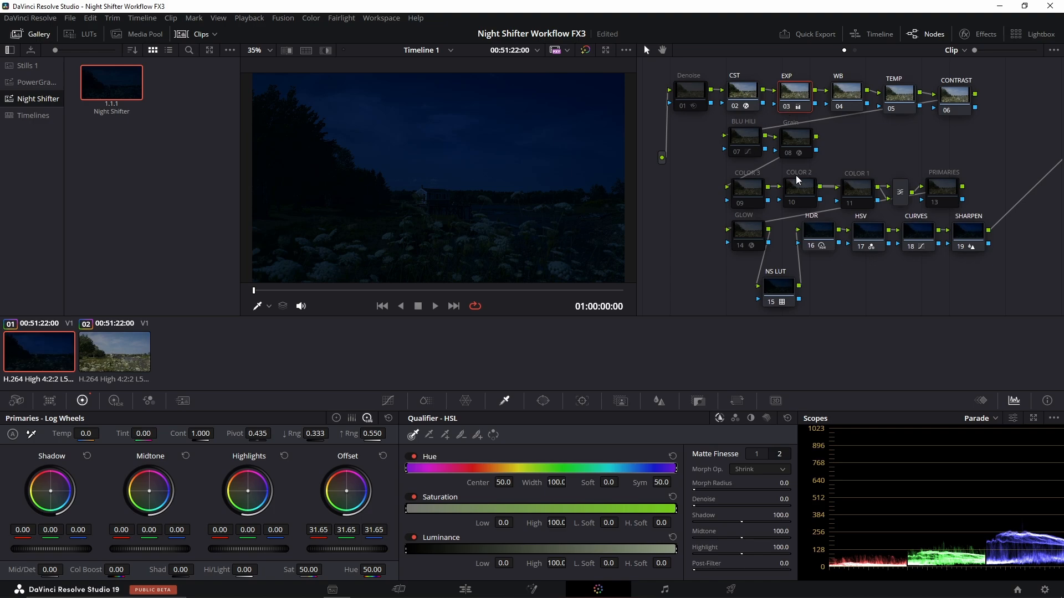
Step: Lower the contrast to 0.908 on the CONTRAST node
click(942, 108)
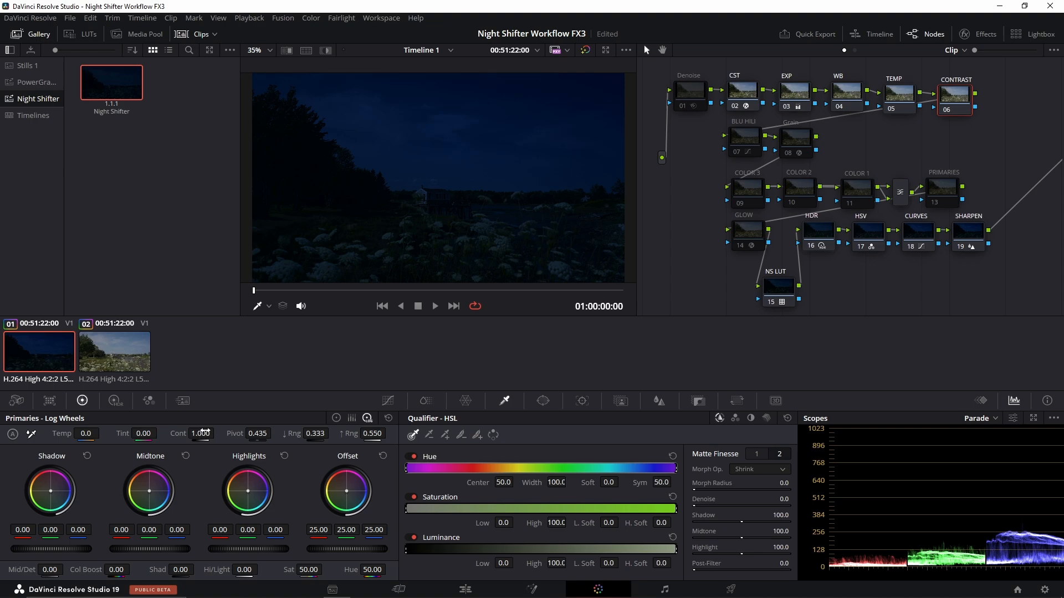
mouse_move(204, 432)
mouse_down()
mouse_move(189, 432)
mouse_move(212, 433)
mouse_up()
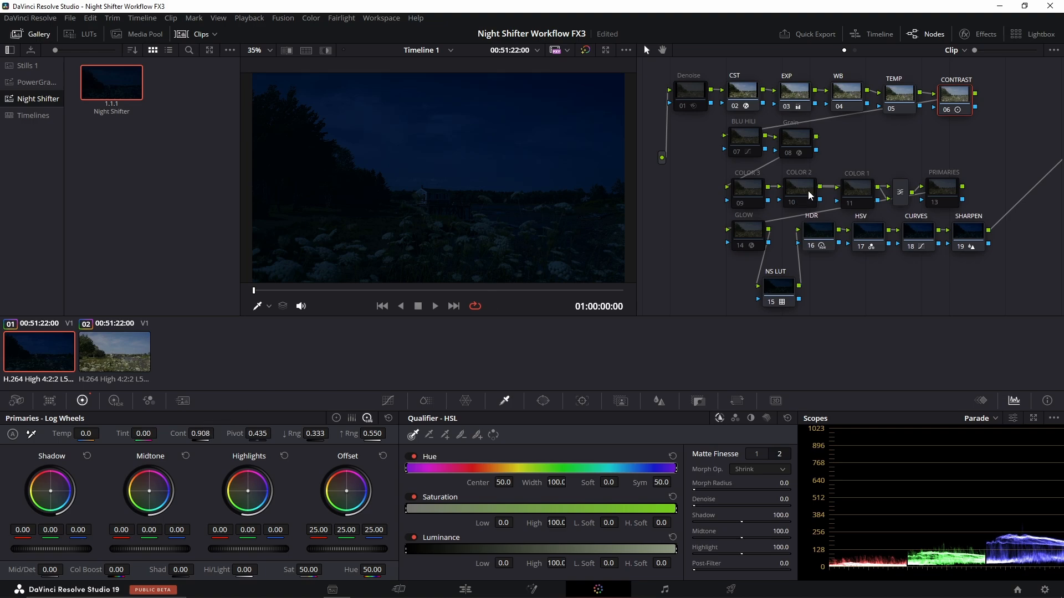
Step: Toggle the CONTRAST node off and on to compare the contrast change
key(ctrl+d)
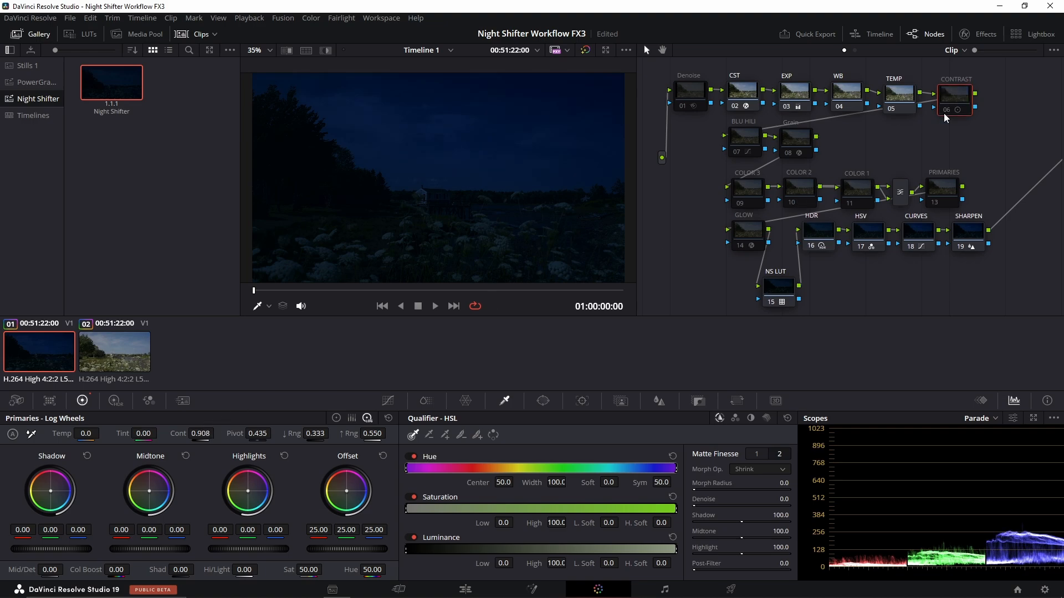
key(ctrl+d)
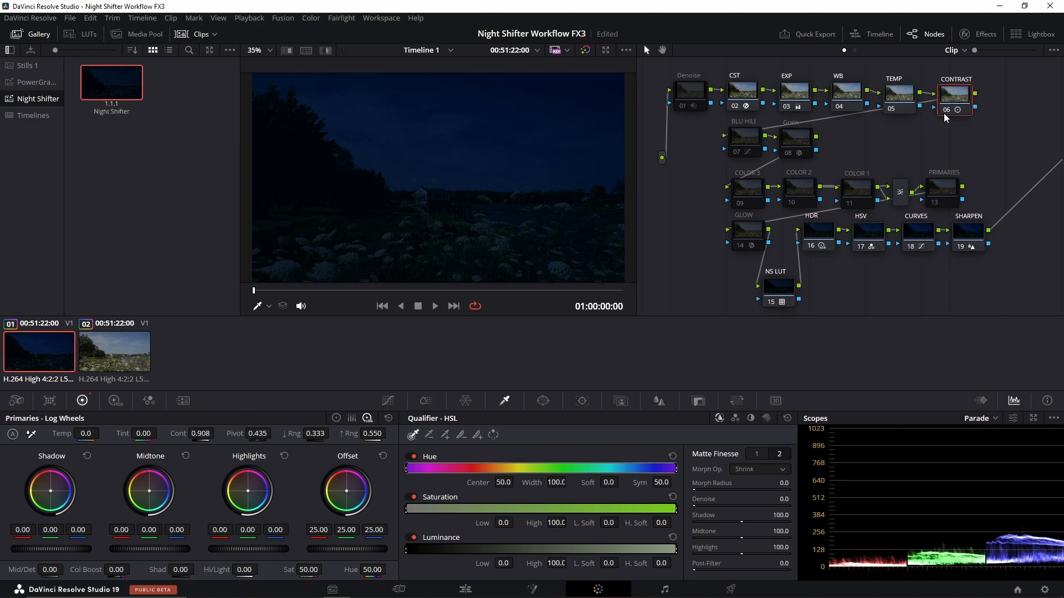
Step: Enable the PRIMARIES node and move the NS LUT node slightly closer to the row of nodes above it
click(941, 189)
key(ctrl+d)
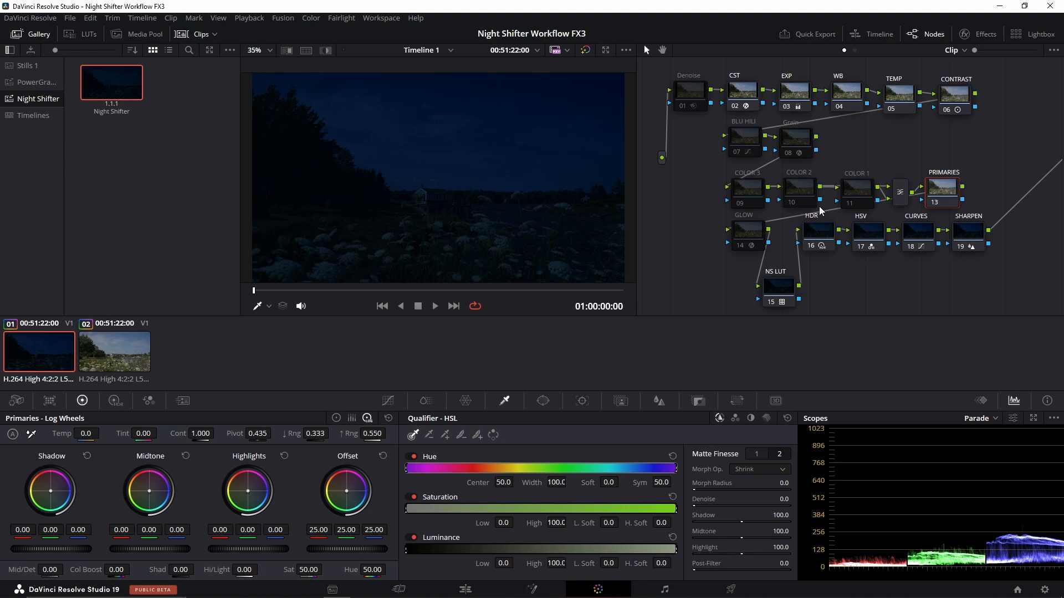
click(785, 294)
drag(785, 294, 788, 284)
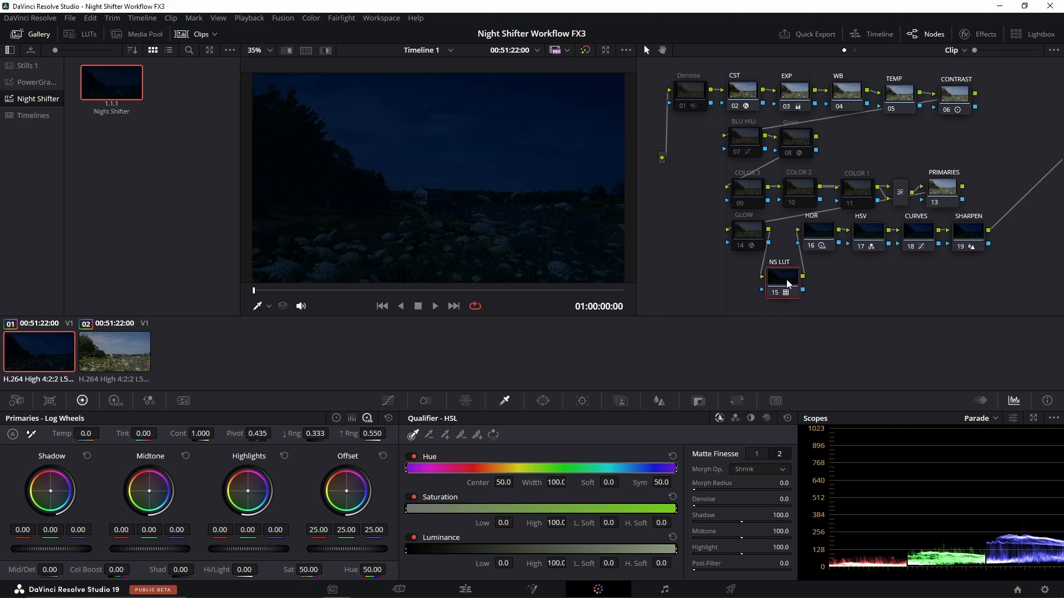
Step: Lower the saturation to 0 on the PRIMARIES node and play the clip full screen to check it
click(940, 185)
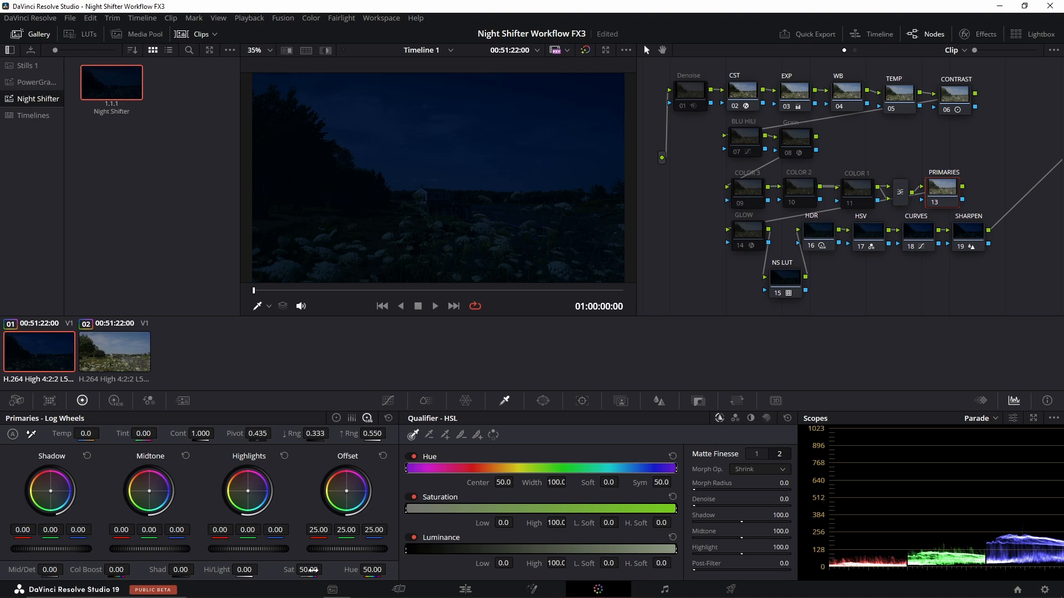
drag(309, 570, 265, 570)
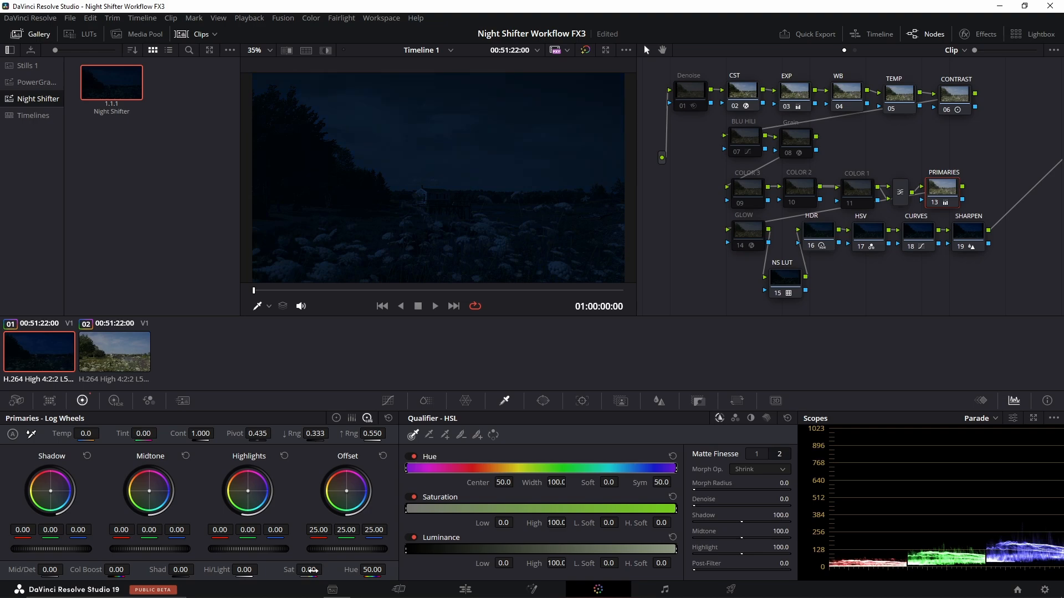
key(ctrl+f)
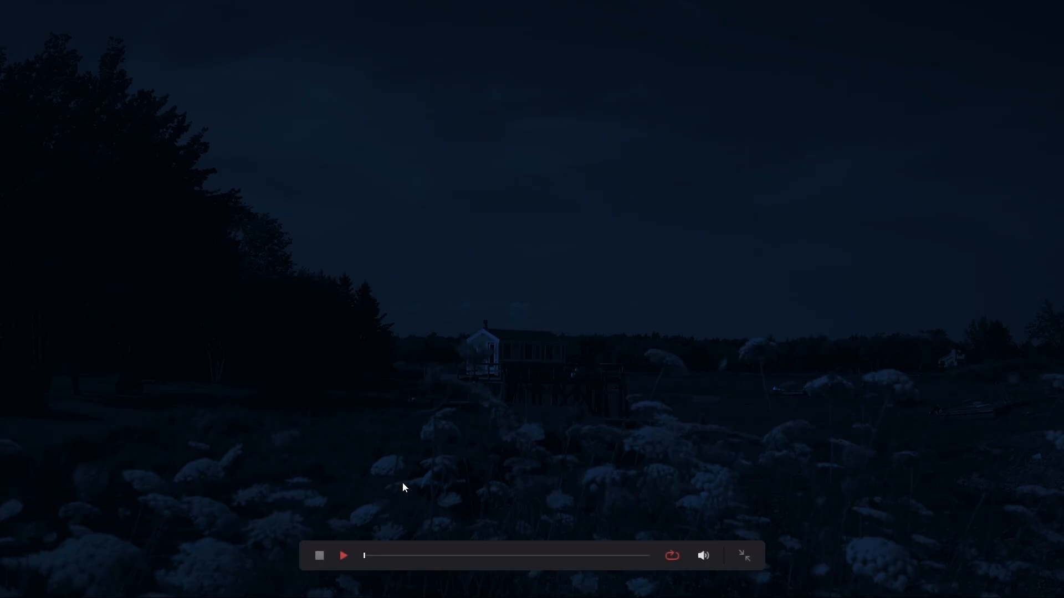
key(space)
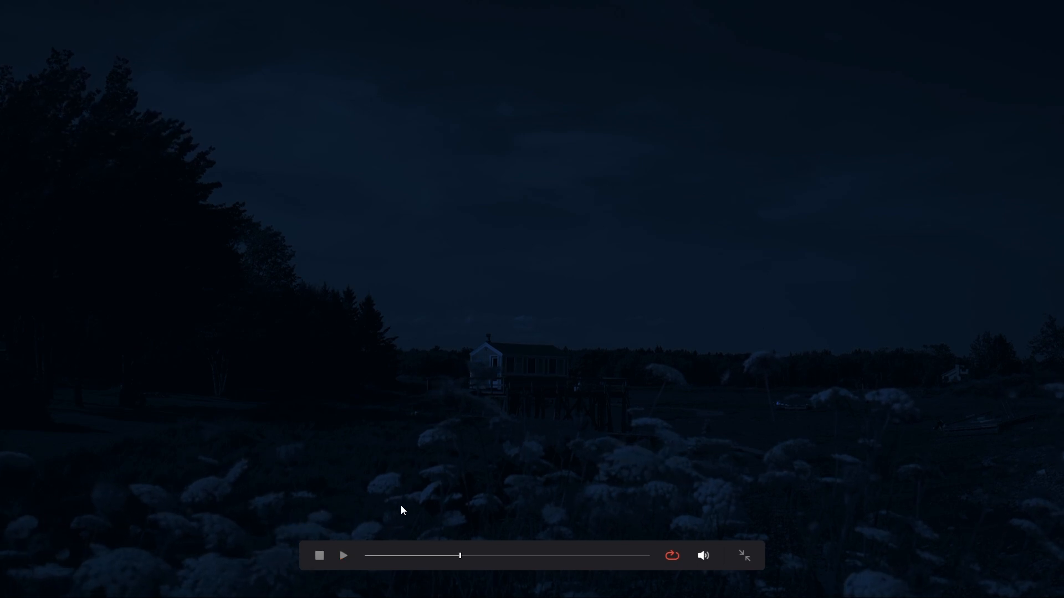
drag(409, 556, 364, 555)
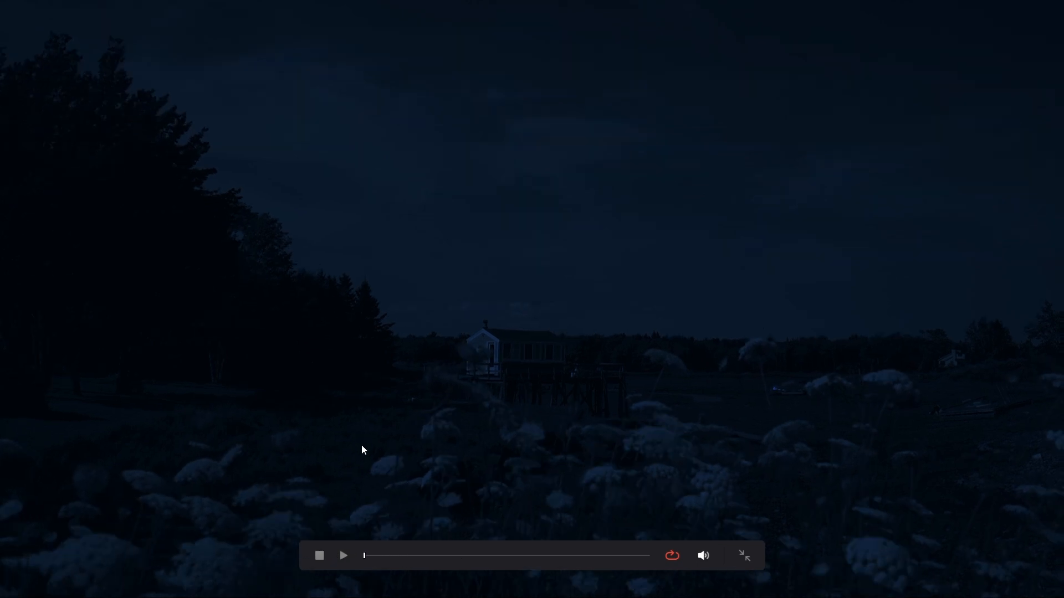
key(Escape)
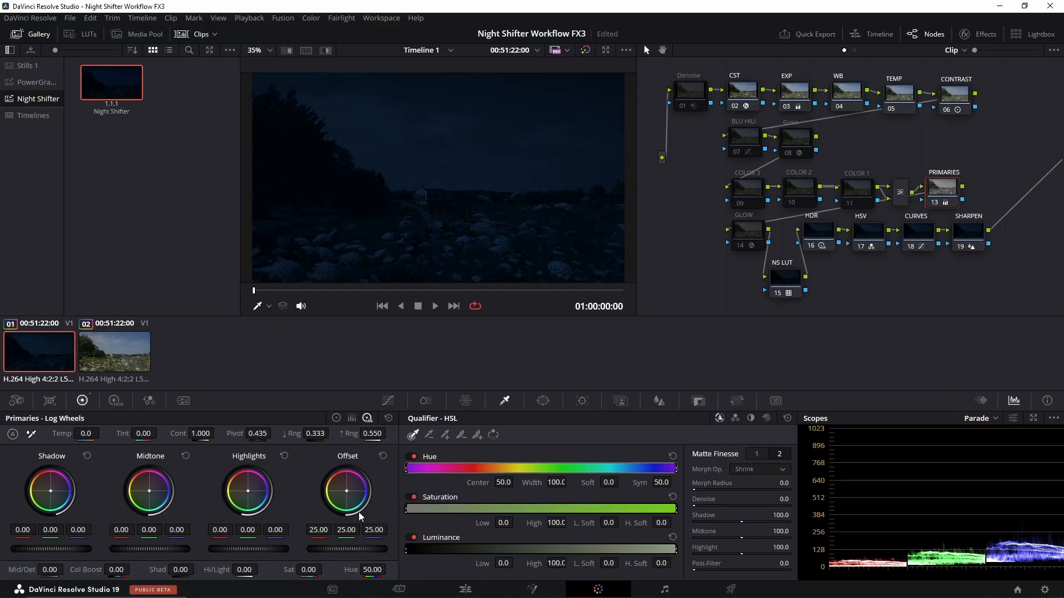
Step: Set the saturation to 17 on the PRIMARIES node while inspecting the house and flowers up close
scroll(462, 271, up, 3)
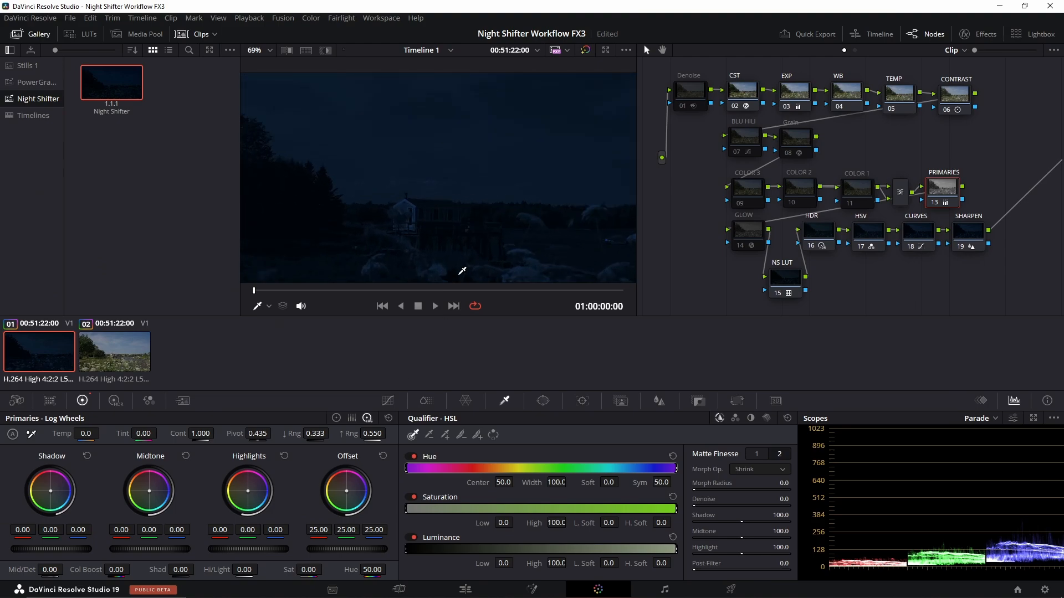
drag(458, 273, 541, 195)
scroll(541, 195, up, 1)
drag(460, 255, 458, 241)
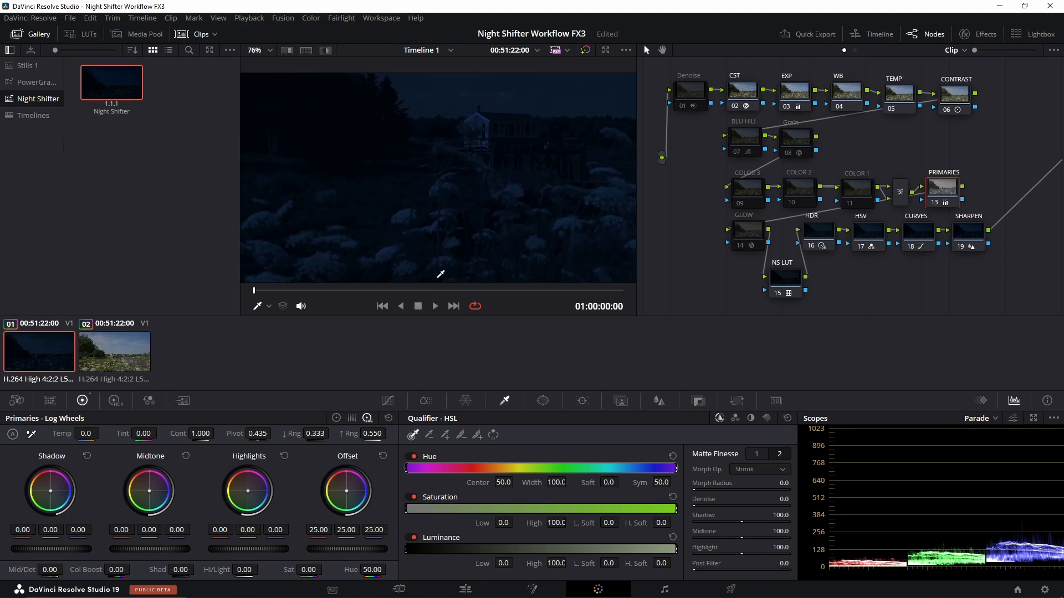
mouse_move(298, 570)
mouse_down()
mouse_move(325, 569)
mouse_move(310, 559)
mouse_up()
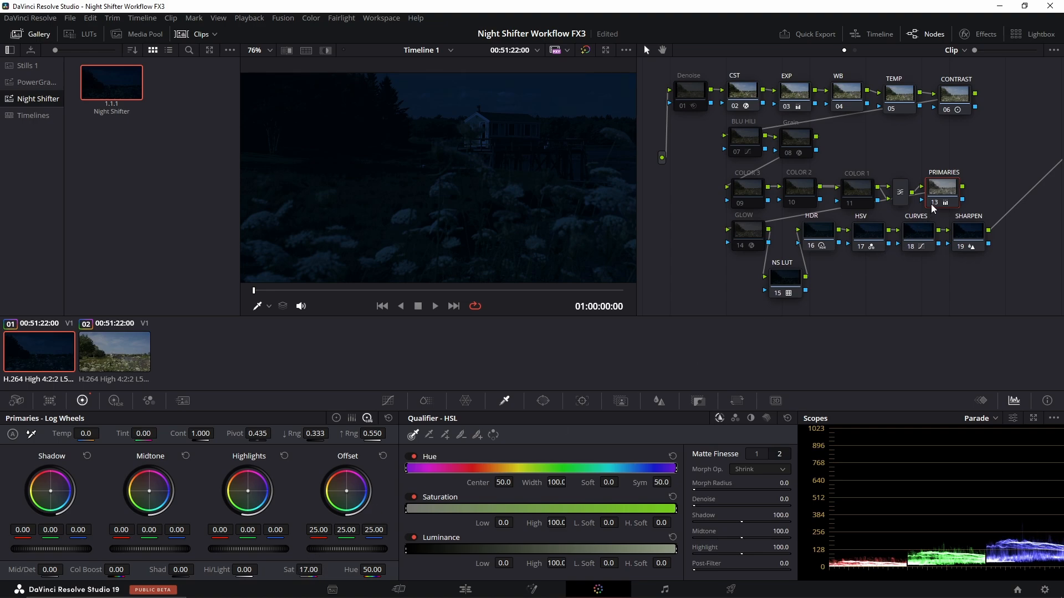
Step: Compare the image with the PRIMARIES node off and on, and play the clip full screen
click(933, 205)
click(932, 205)
key(shift+z)
key(ctrl+f)
key(space)
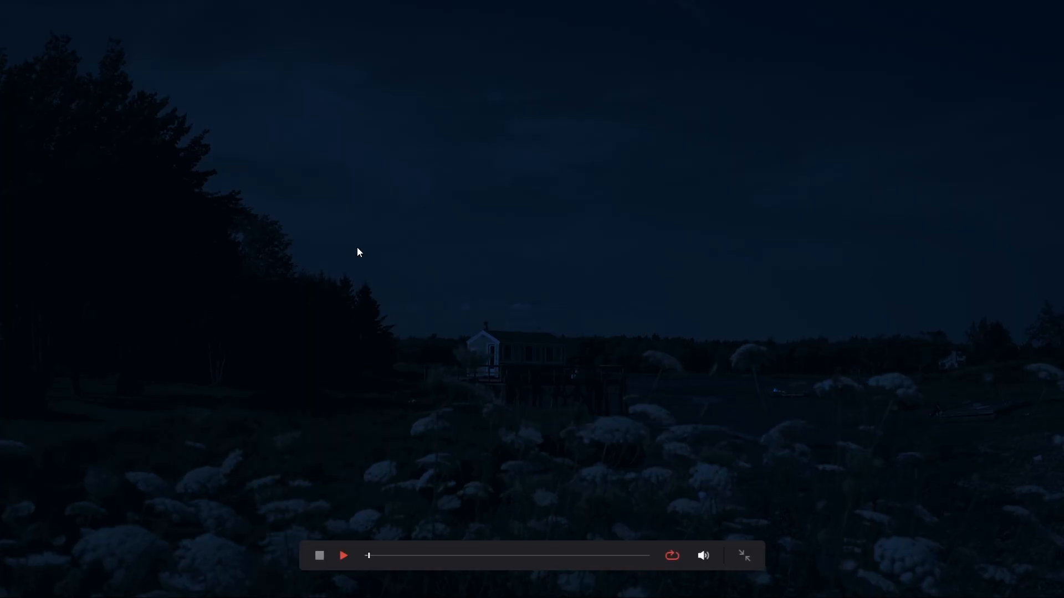
key(Escape)
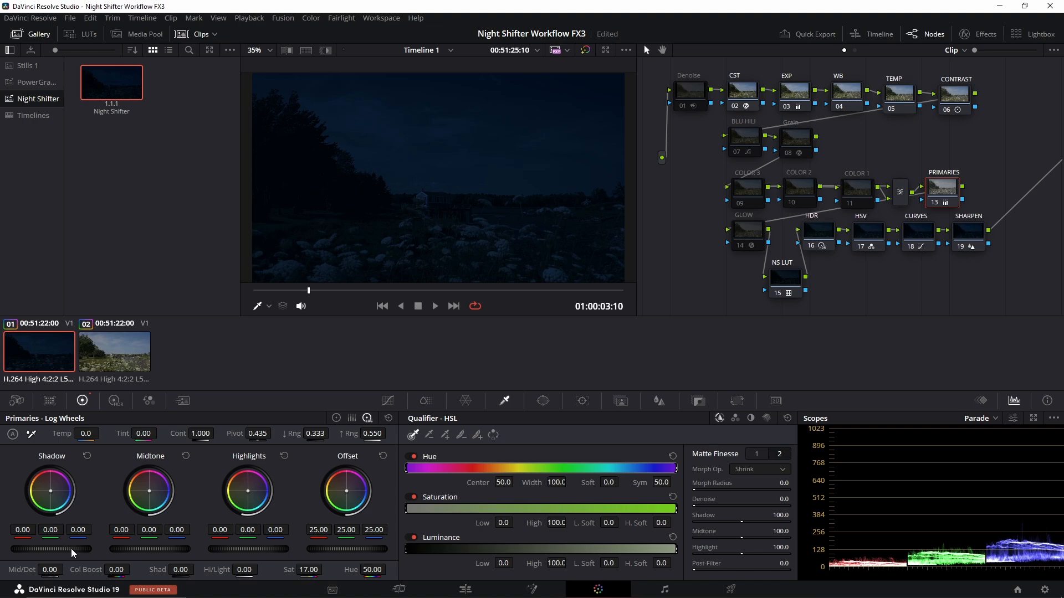
Step: Raise the Shadow wheel to 0.09 on all channels of the PRIMARIES node, and save the project
drag(71, 548, 29, 555)
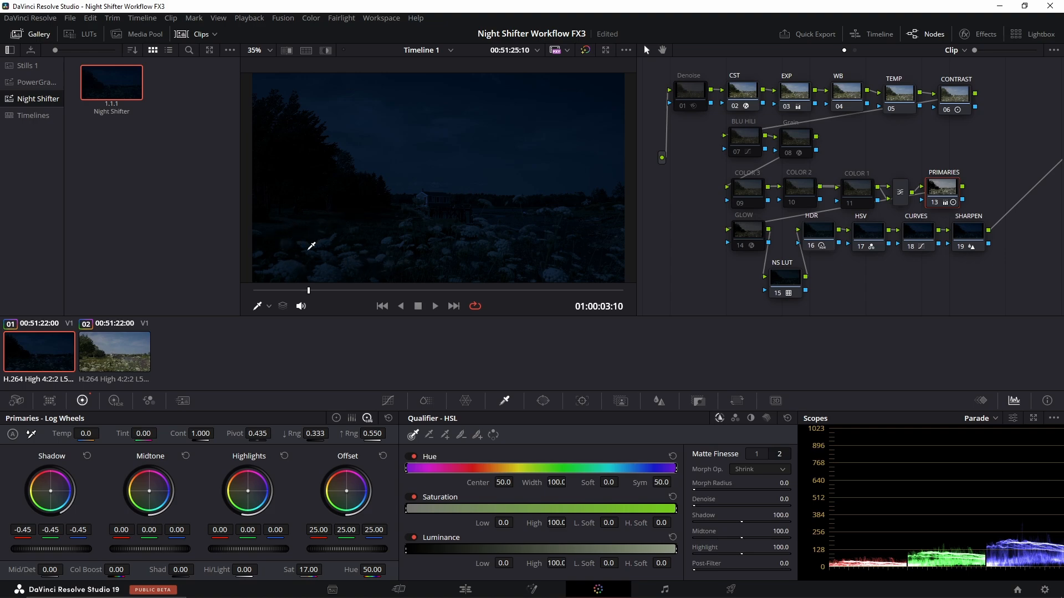
click(86, 456)
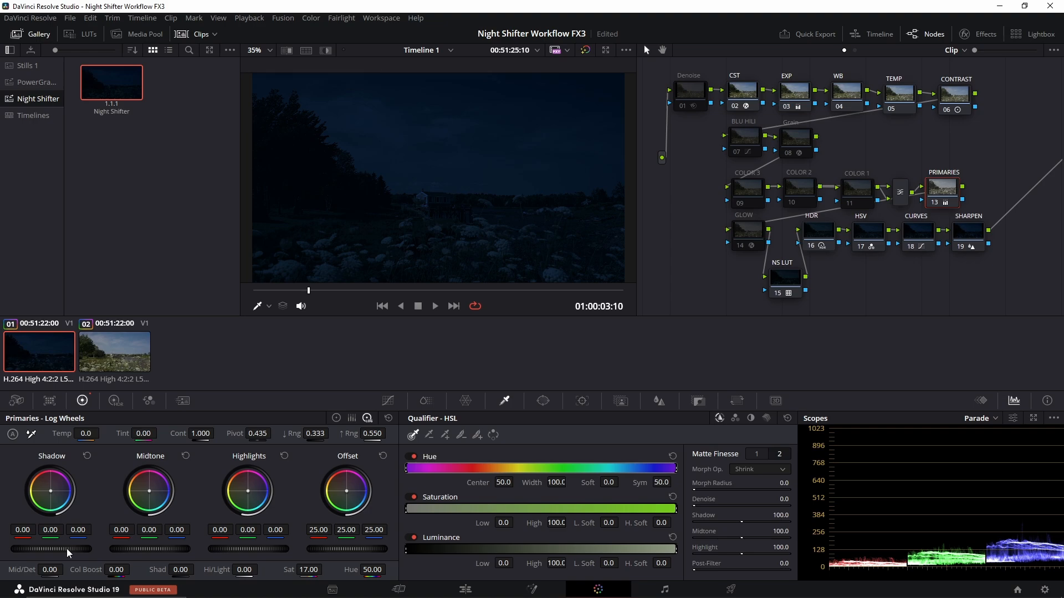
drag(66, 548, 78, 548)
click(934, 204)
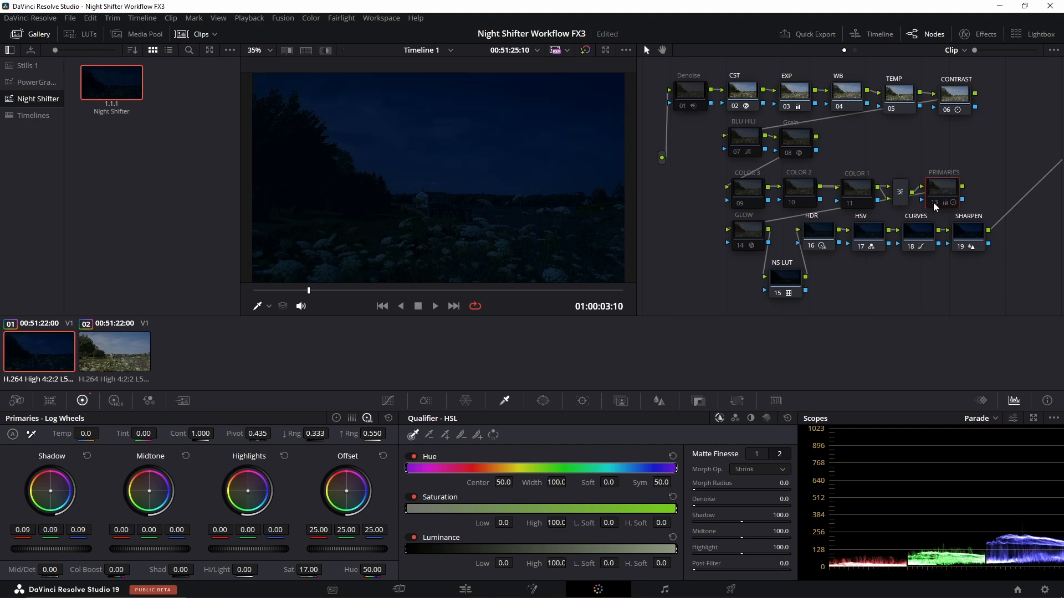
click(934, 204)
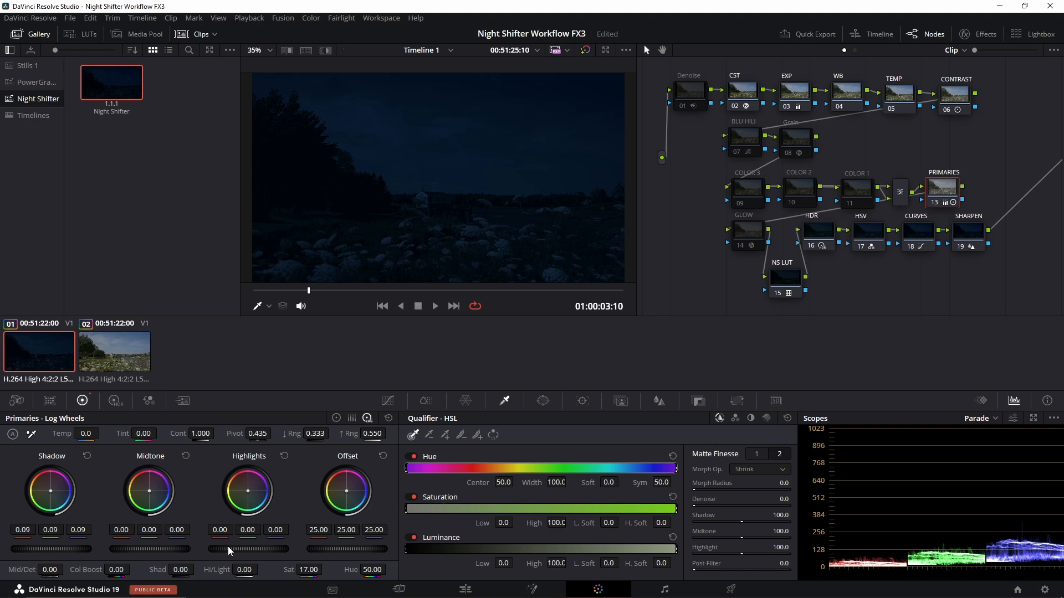
key(ctrl+s)
Step: Raise the Highlights wheel to 0.23 on all channels of the PRIMARIES node and compare with the node off and on
drag(248, 549, 271, 549)
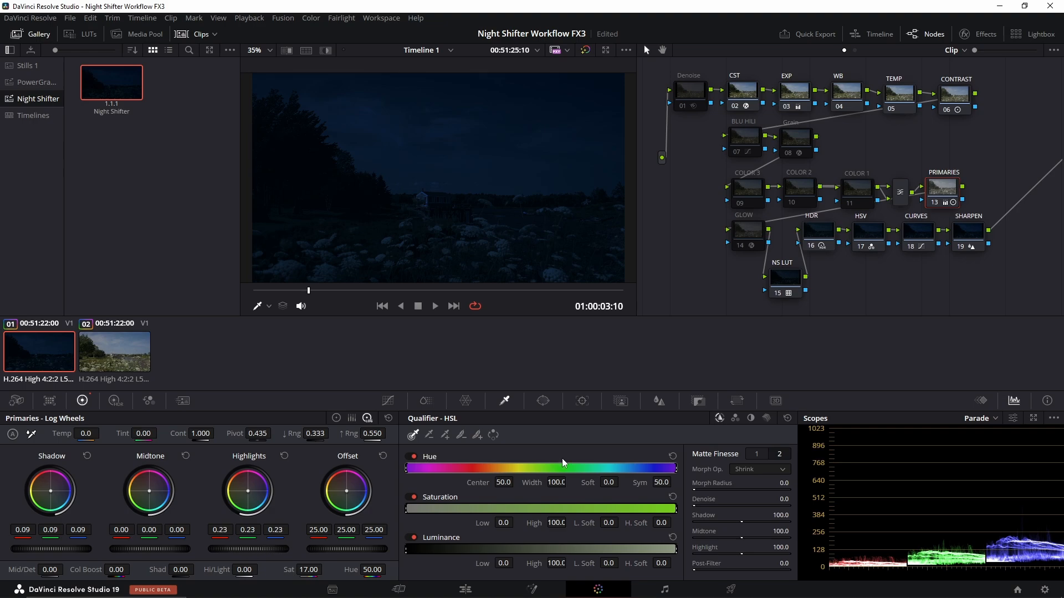
click(936, 203)
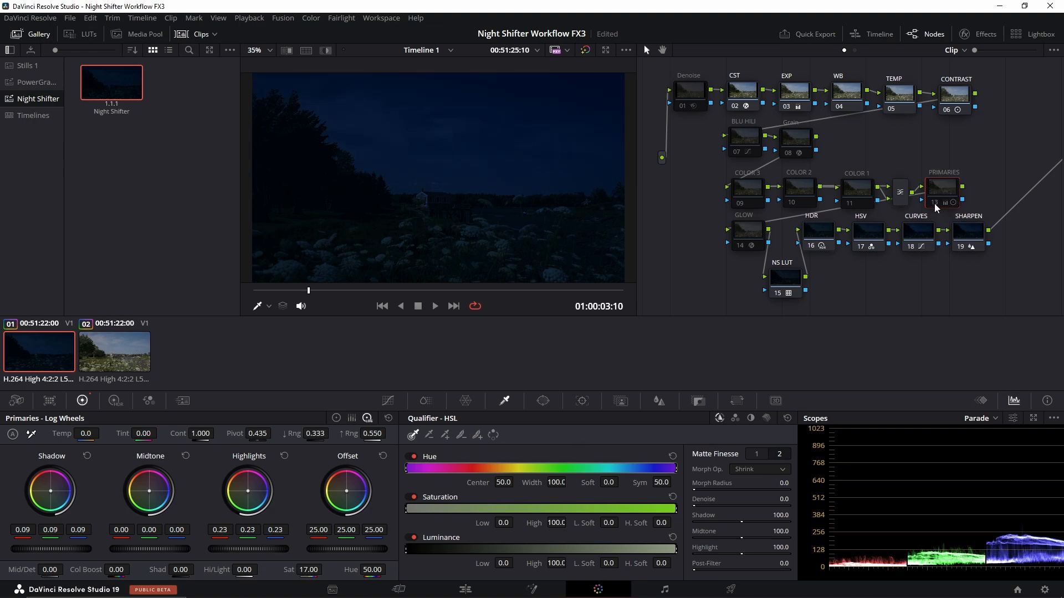
click(936, 207)
Step: Raise the contrast to 0.982 on the CONTRAST node
click(952, 95)
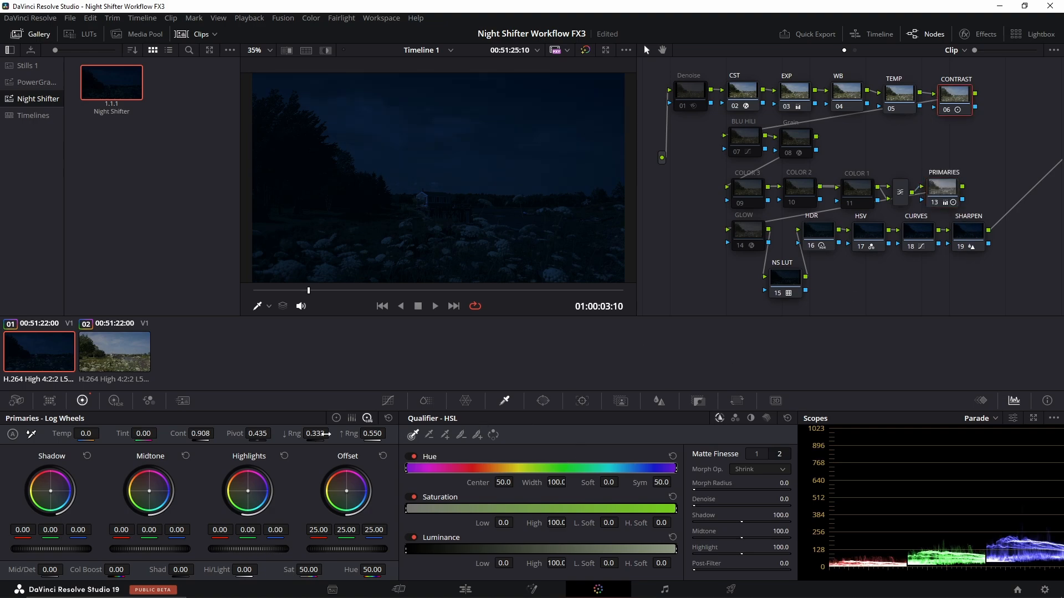
mouse_move(204, 434)
mouse_down()
mouse_move(224, 434)
mouse_move(211, 434)
mouse_up()
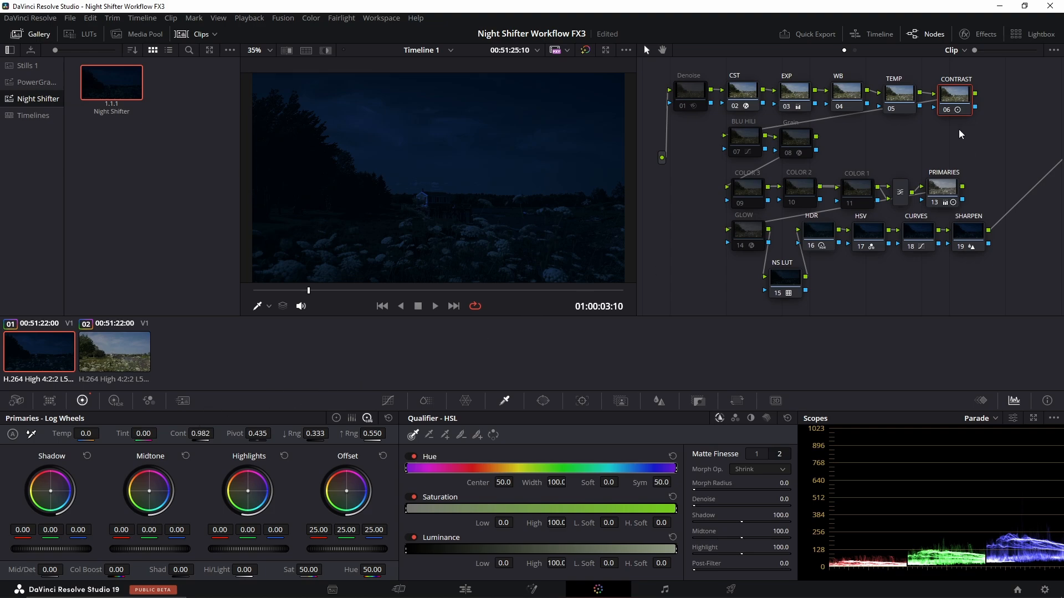
Step: Lower the Midtone wheel to -0.27 on all channels of the PRIMARIES node
click(935, 205)
click(935, 204)
click(934, 204)
drag(169, 549, 149, 549)
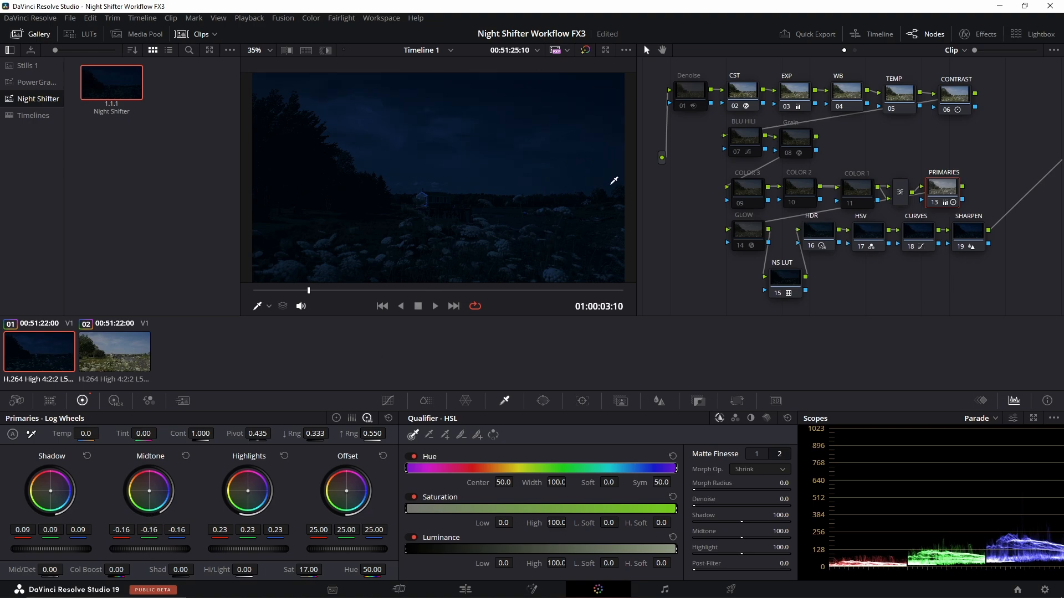
click(186, 457)
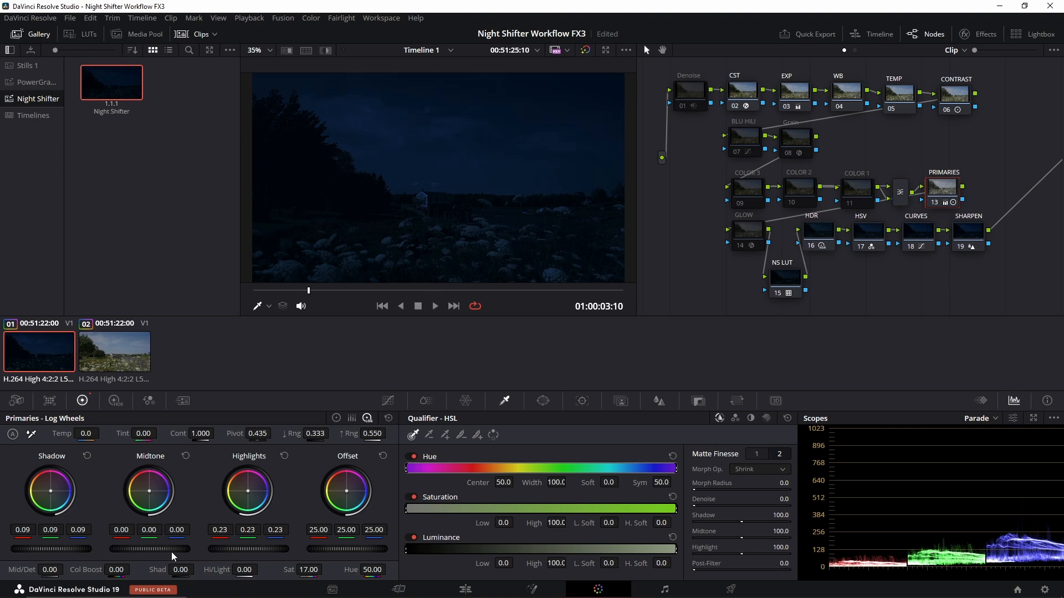
drag(166, 550, 137, 550)
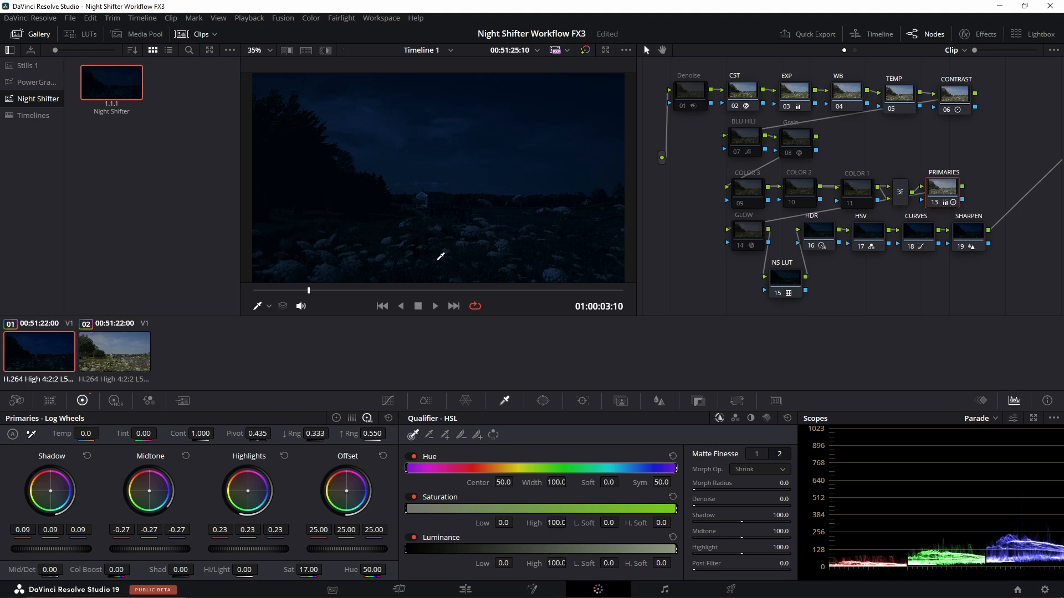
Step: Review the graded clip full screen and compare it with the PRIMARIES node turned off
key(ctrl+f)
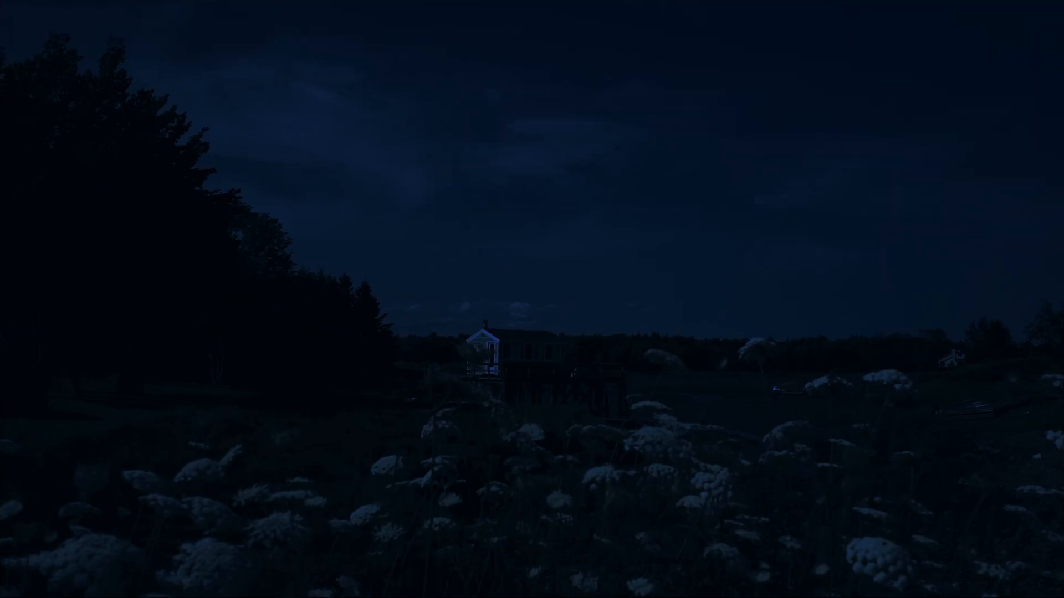
key(Escape)
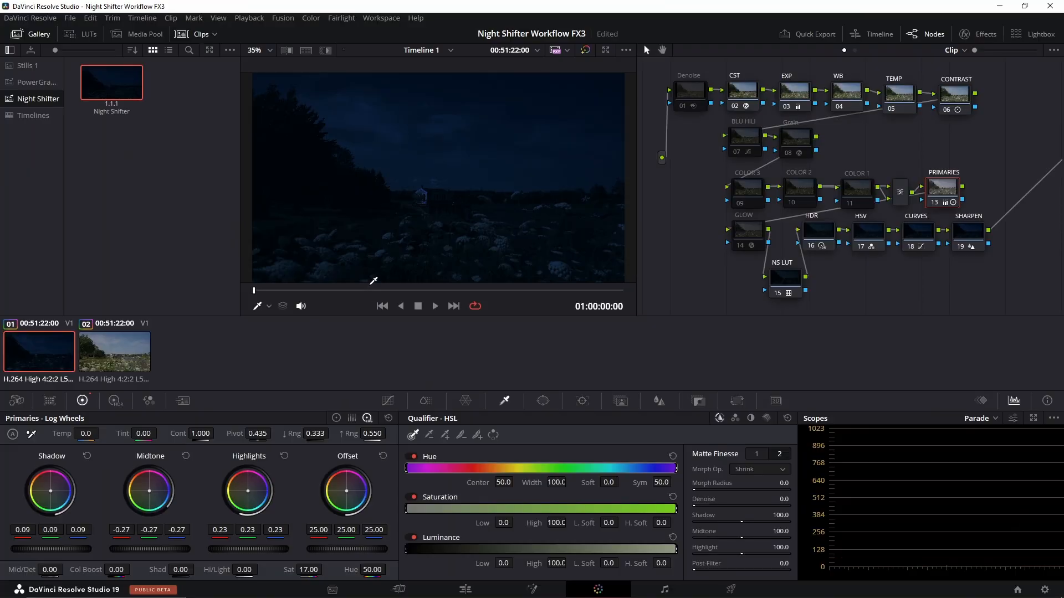
key(ctrl+f)
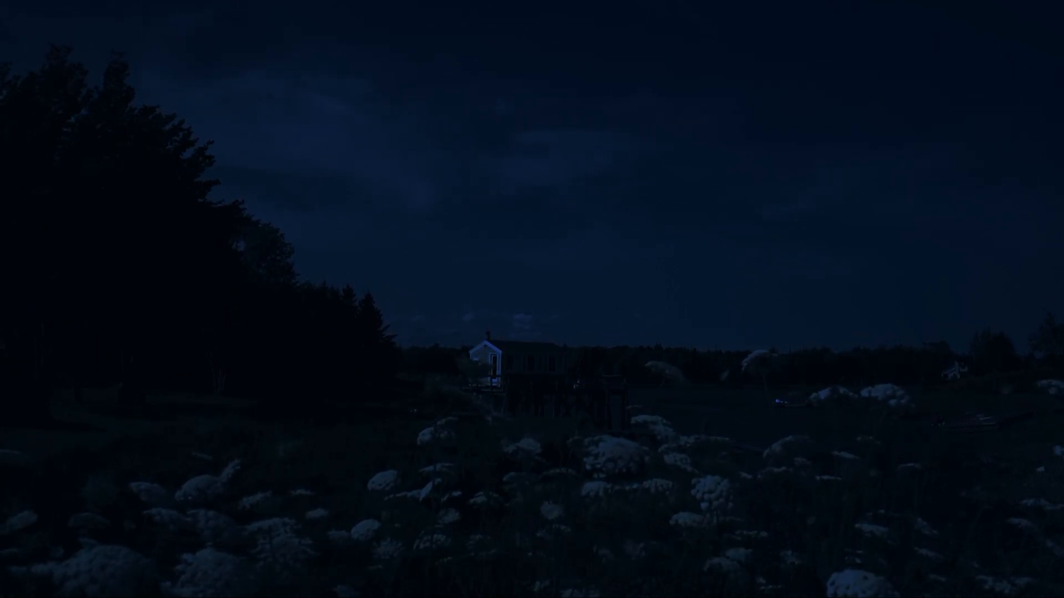
key(Escape)
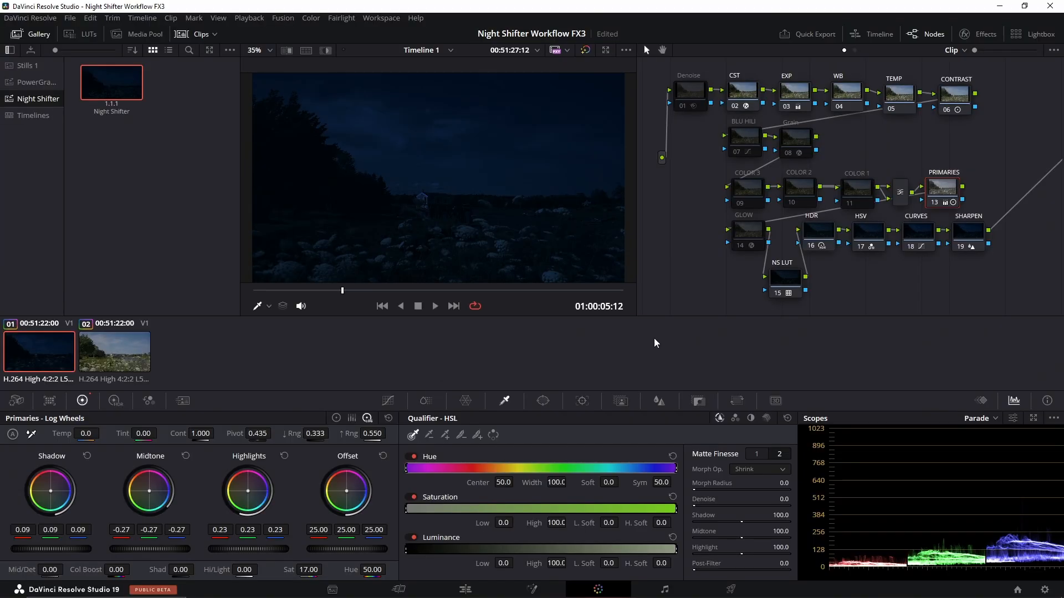
drag(934, 203, 933, 201)
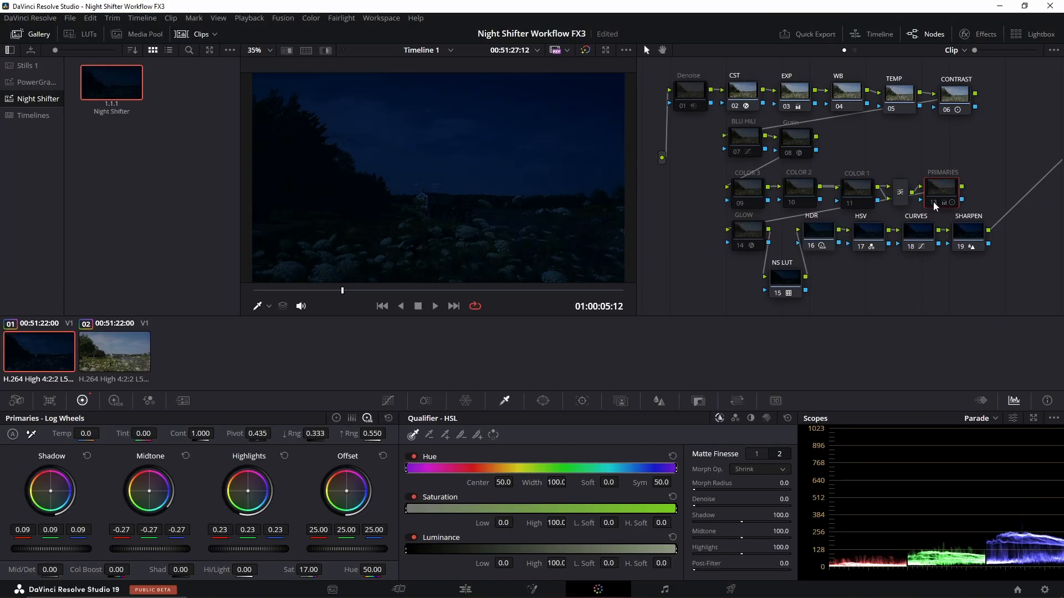
Step: Enable the GLOW node, show its effect settings, and lower the Shine Threshold to about 0.55
click(751, 233)
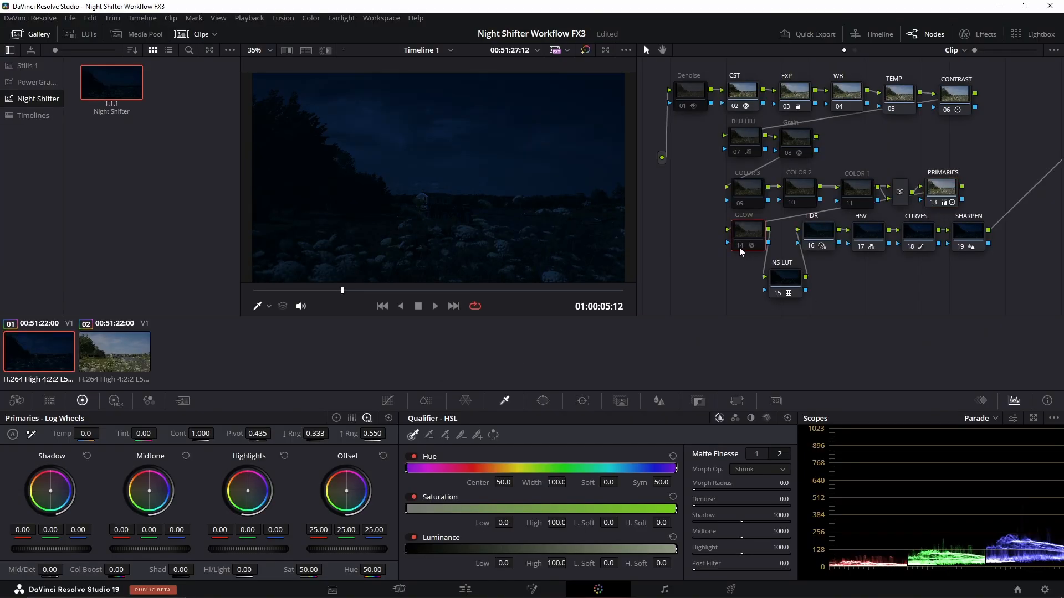
click(982, 35)
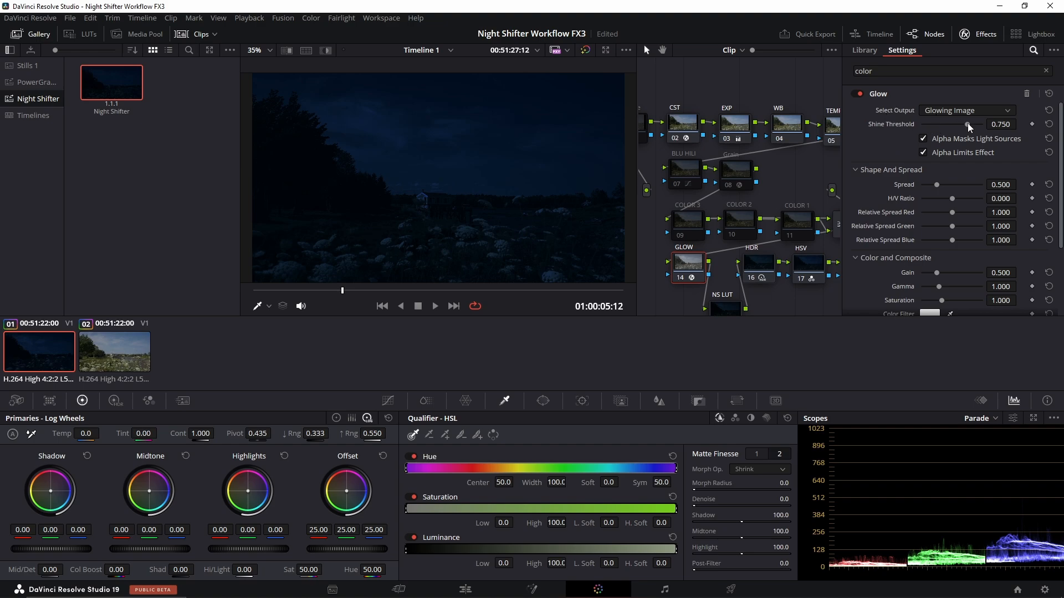
mouse_move(967, 123)
mouse_down()
mouse_move(944, 123)
mouse_move(955, 127)
mouse_up()
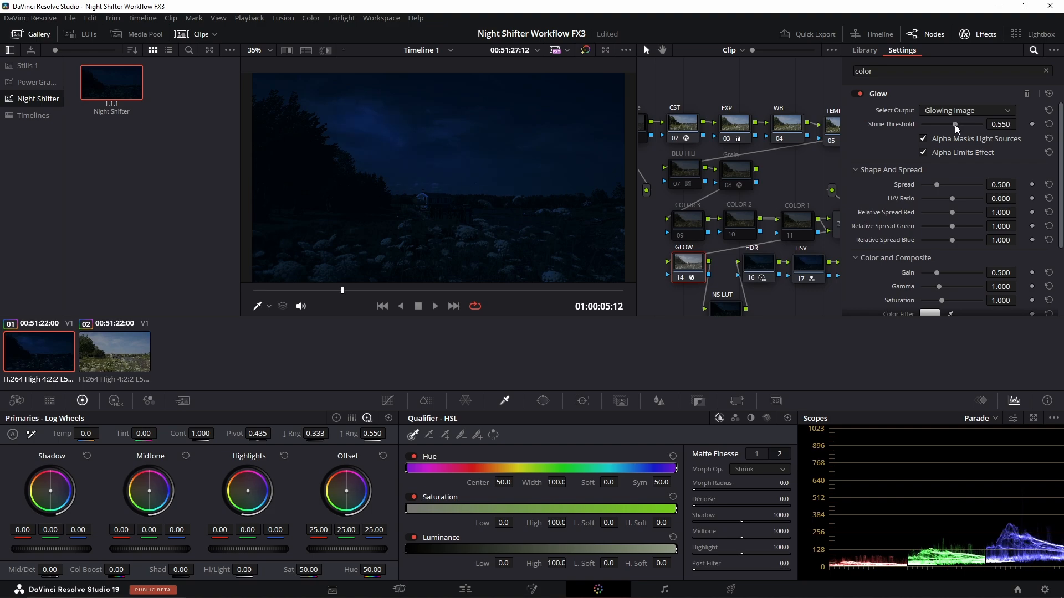
drag(955, 125, 956, 124)
scroll(935, 171, down, 4)
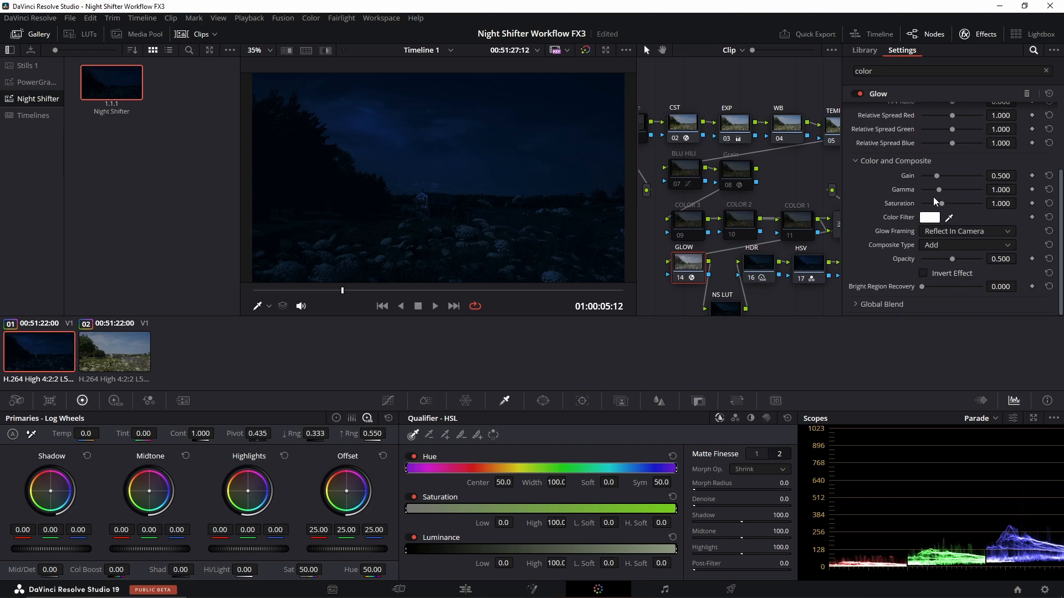
Step: Reduce the glow's Spread to 0.257 and set its H/V Ratio to -0.083
scroll(939, 204, up, 3)
scroll(942, 211, up, 1)
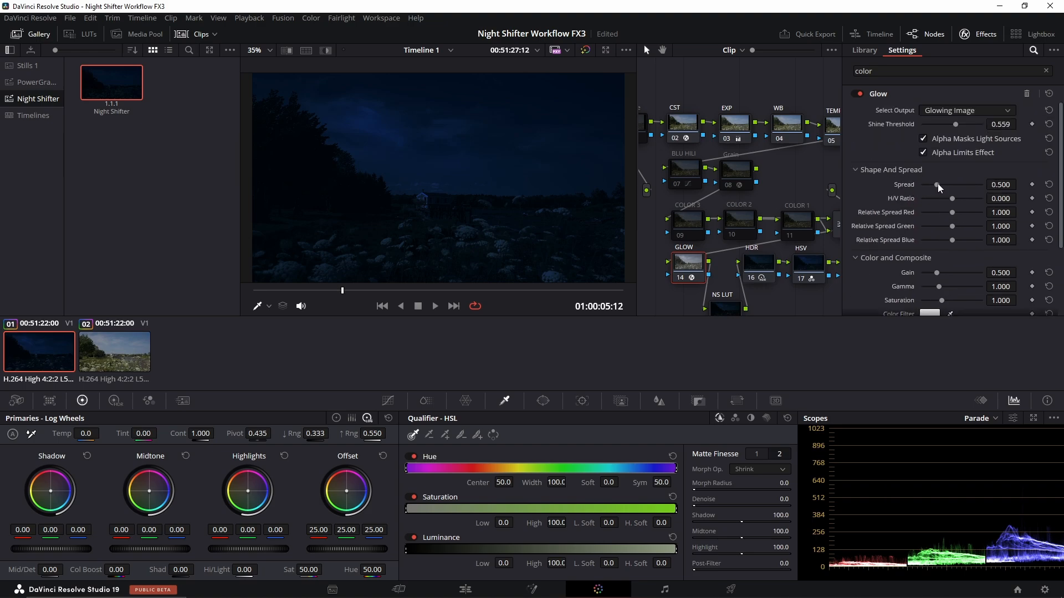
drag(937, 184, 949, 208)
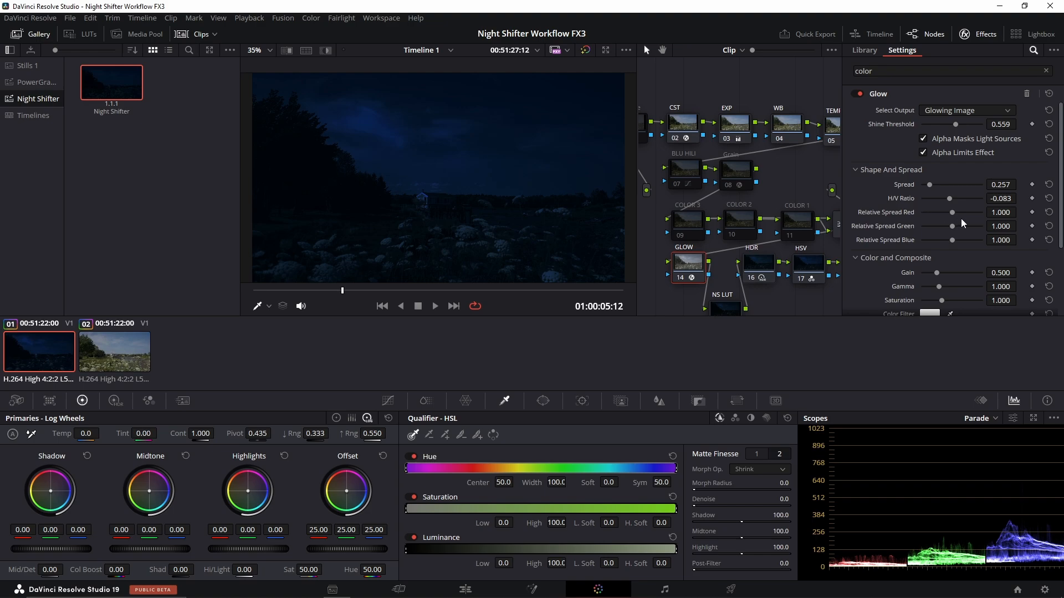
Step: Try a Relative Spread Green of 0.312 and an H/V Ratio of -0.670, inspecting the glow on the house up close
mouse_move(952, 213)
mouse_down()
mouse_move(917, 218)
mouse_move(955, 221)
mouse_up()
click(1048, 213)
mouse_move(953, 227)
mouse_down()
mouse_move(936, 227)
mouse_move(969, 228)
mouse_move(928, 231)
mouse_move(951, 214)
mouse_move(974, 220)
mouse_move(955, 222)
mouse_up()
click(1049, 214)
mouse_move(950, 197)
mouse_down()
mouse_move(962, 200)
mouse_move(931, 199)
mouse_up()
scroll(406, 219, up, 3)
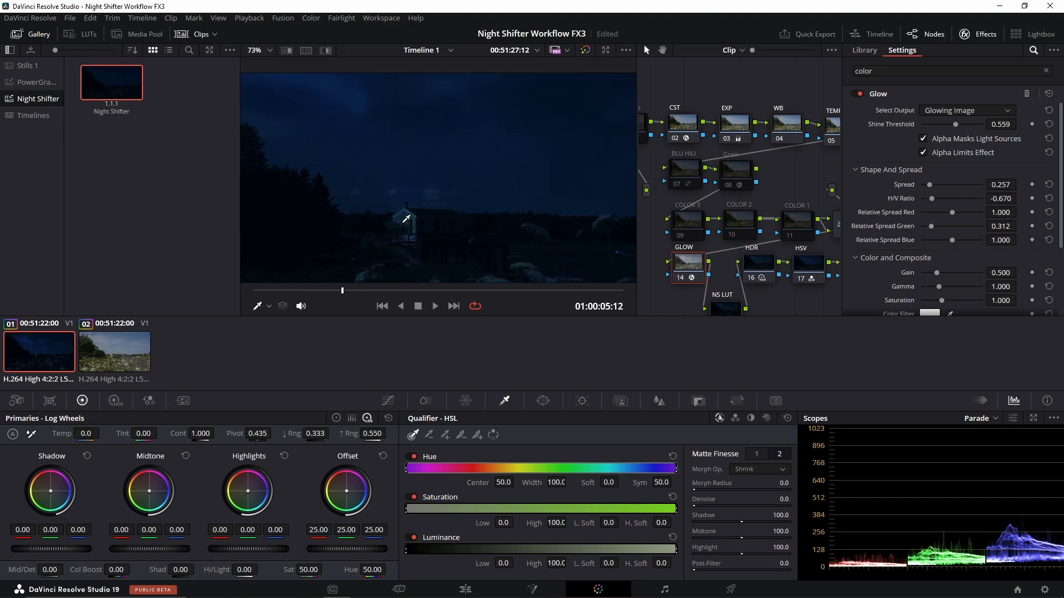
scroll(426, 213, up, 2)
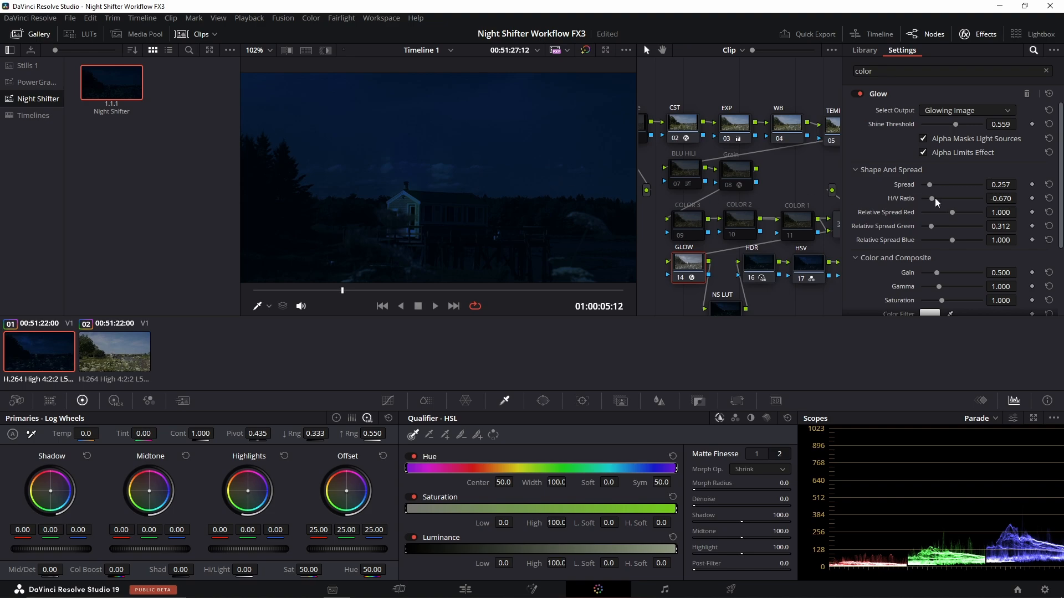
Step: Try glow H/V Ratios of 0.982, 0.339 and 0.486, and reset Relative Spread Green to its default
drag(936, 198, 971, 202)
scroll(572, 193, down, 5)
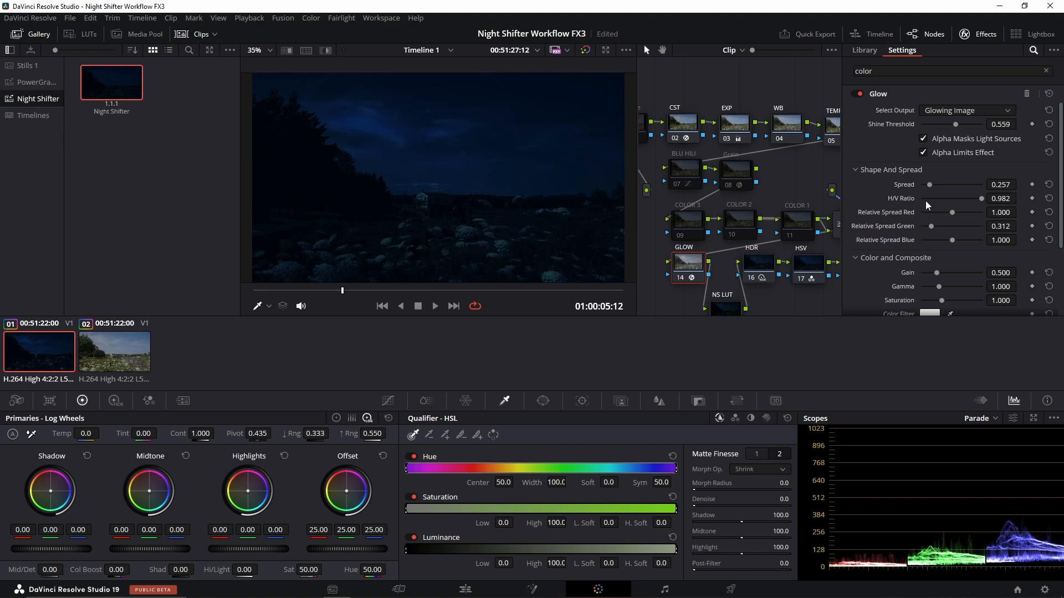
mouse_move(979, 198)
mouse_down()
mouse_move(918, 202)
mouse_move(962, 204)
mouse_up()
scroll(443, 210, up, 4)
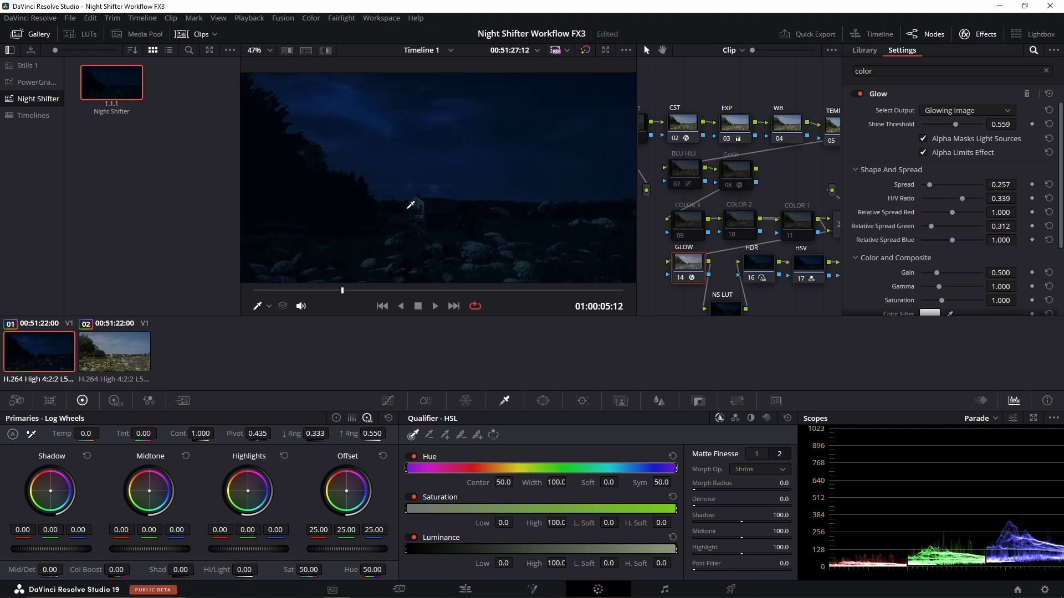
scroll(439, 213, up, 1)
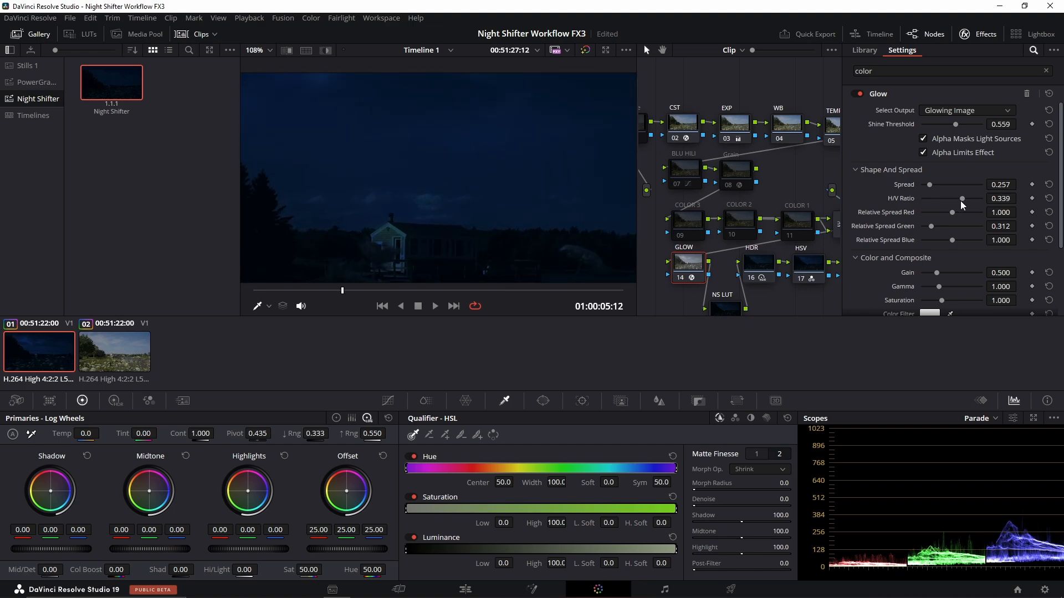
mouse_move(960, 201)
mouse_down()
mouse_move(939, 201)
mouse_move(967, 203)
mouse_up()
click(1049, 226)
key(shift+z)
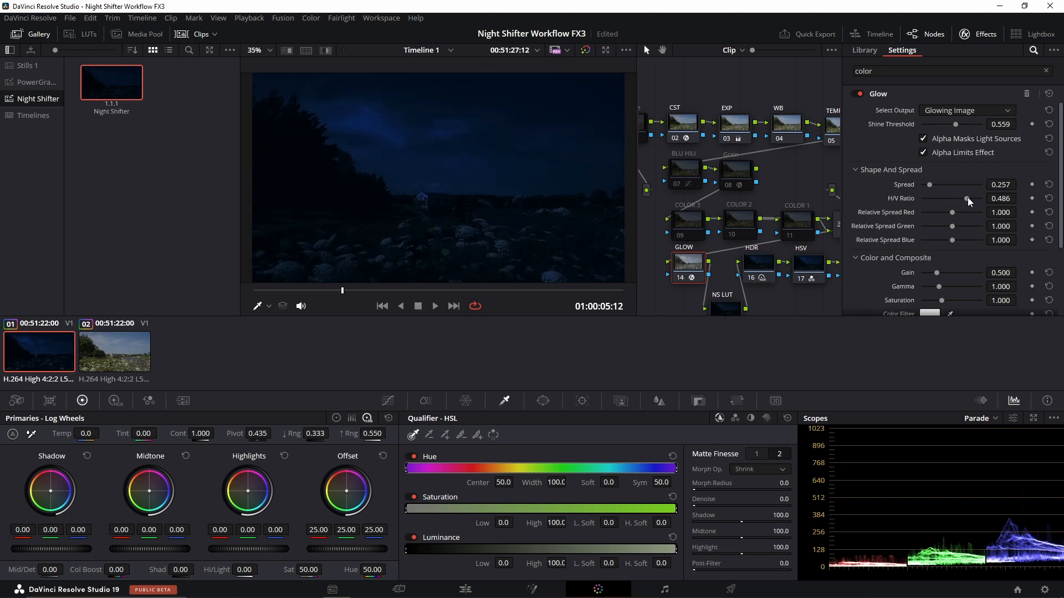
Step: Set the glow's H/V Ratio to 0.817, Relative Spread Green to 0.440 and Relative Spread Blue to 0.477
mouse_move(967, 198)
mouse_down()
mouse_move(945, 198)
mouse_move(975, 203)
mouse_up()
drag(954, 213, 932, 228)
click(1048, 212)
scroll(436, 214, up, 4)
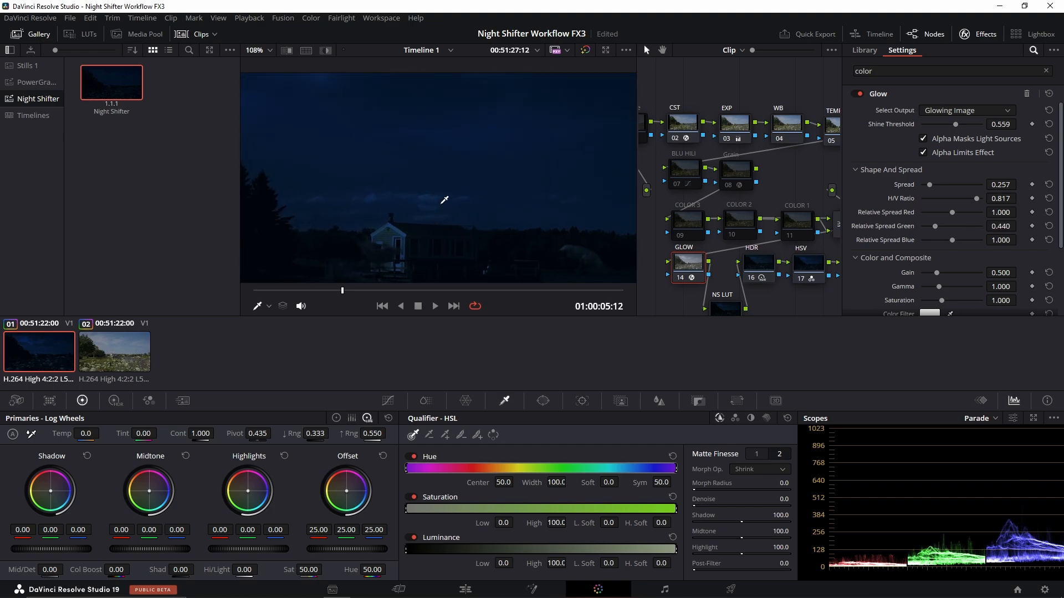
scroll(445, 200, down, 4)
mouse_move(952, 240)
mouse_down()
mouse_move(923, 241)
mouse_move(949, 243)
mouse_move(936, 244)
mouse_up()
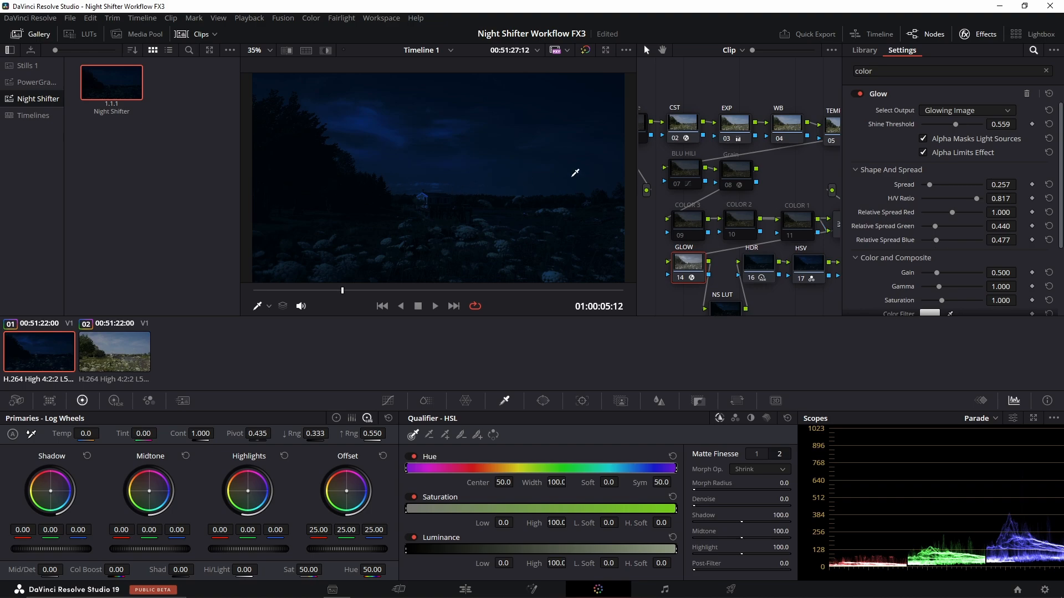
Step: Set the glow's Gain to 0.514, Gamma to 0.945 and Saturation to 1.211 under Color and Composite
scroll(860, 211, down, 3)
scroll(895, 209, down, 4)
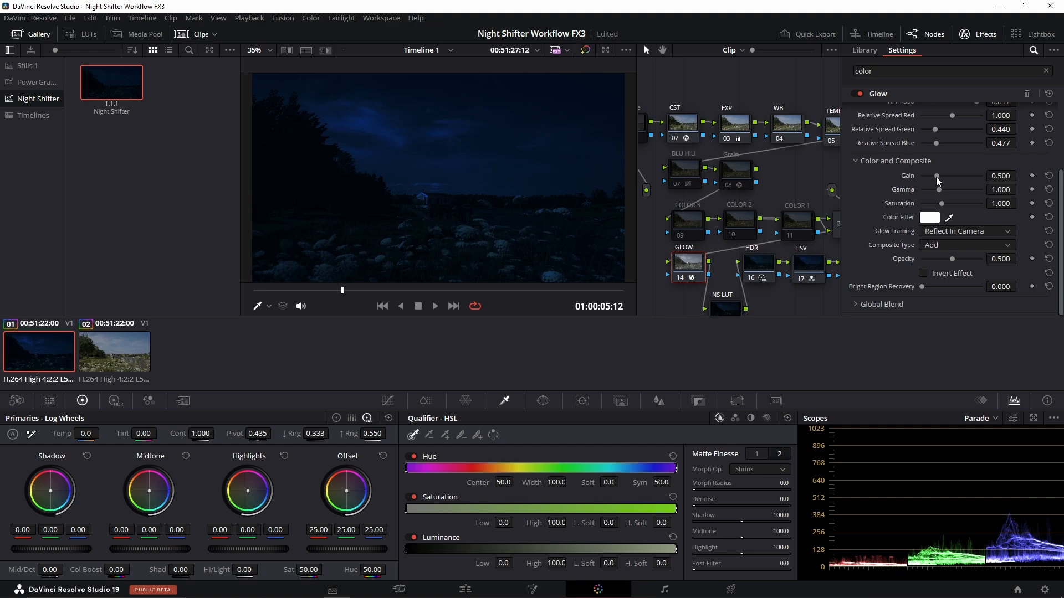
mouse_move(936, 177)
mouse_down()
mouse_move(947, 192)
mouse_move(938, 194)
mouse_up()
click(678, 281)
drag(943, 202, 946, 204)
Step: Tint the glow's Color Filter pale yellow, #fff7a0
click(930, 217)
drag(554, 180, 852, 111)
drag(840, 179, 908, 197)
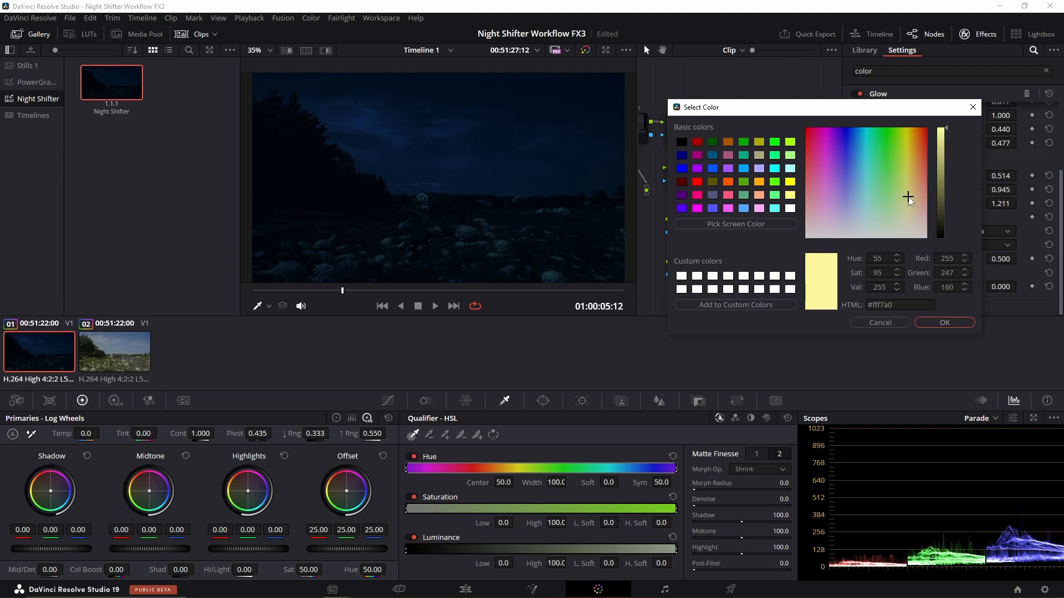
click(949, 322)
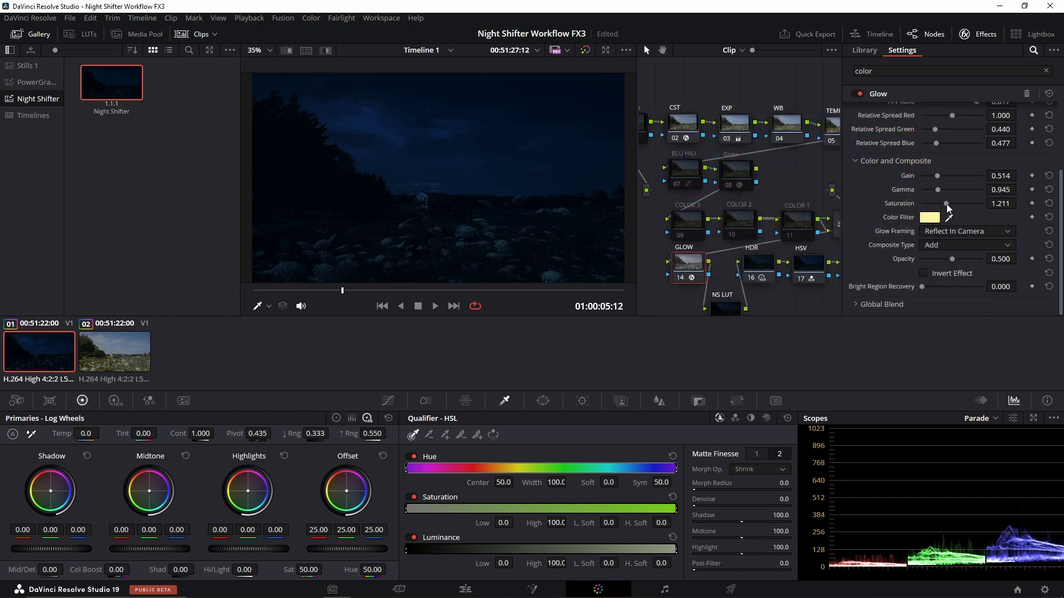
Step: Set the glow's Saturation to 1.651 and Gain to 0.514, reviewing the clip full screen and with the GLOW node toggled
drag(947, 204, 945, 177)
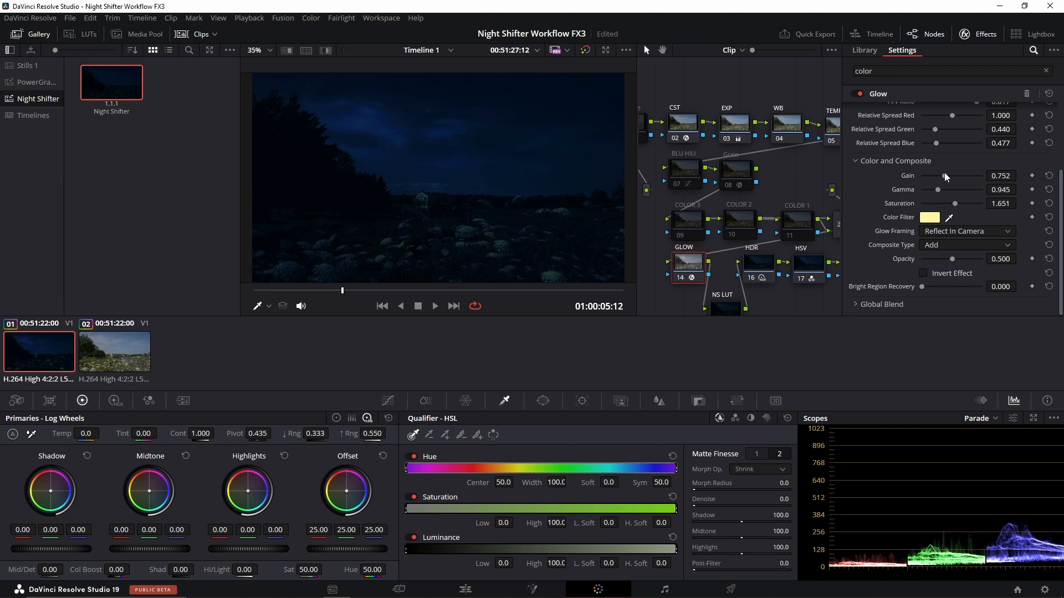
drag(947, 175, 936, 178)
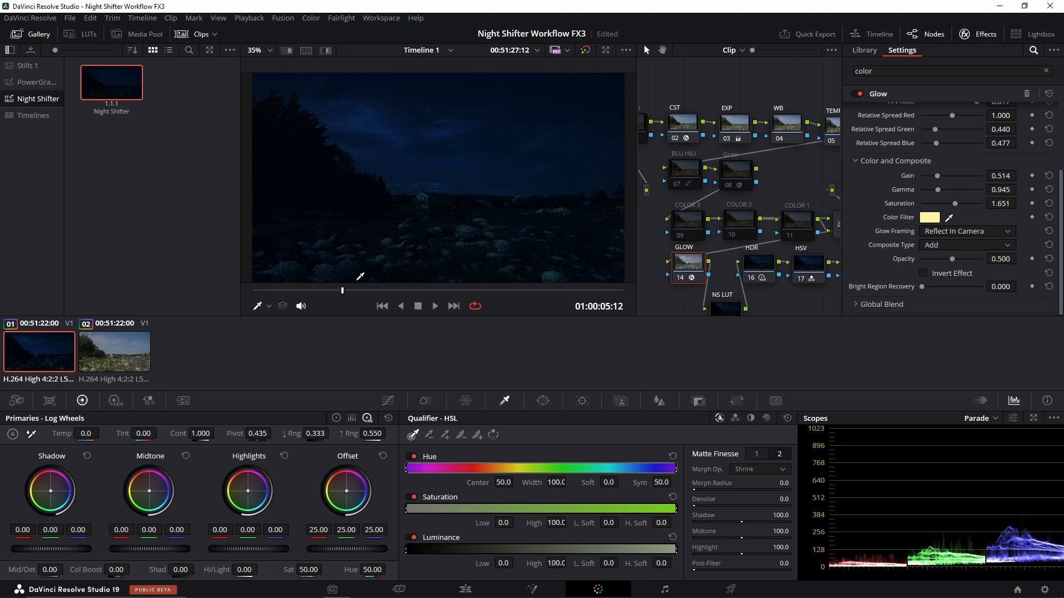
key(ctrl+f)
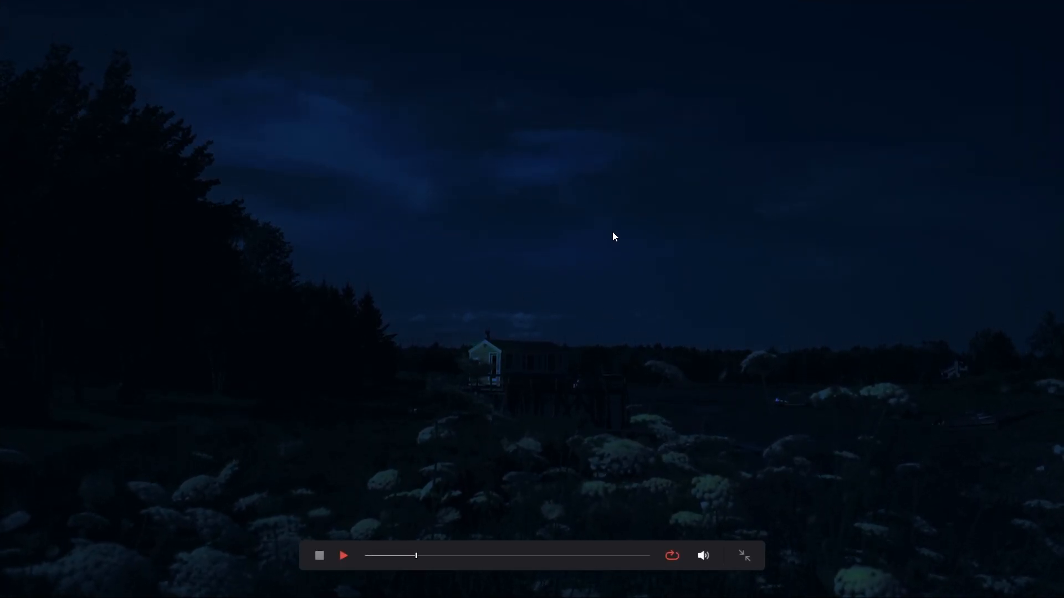
key(ctrl+f)
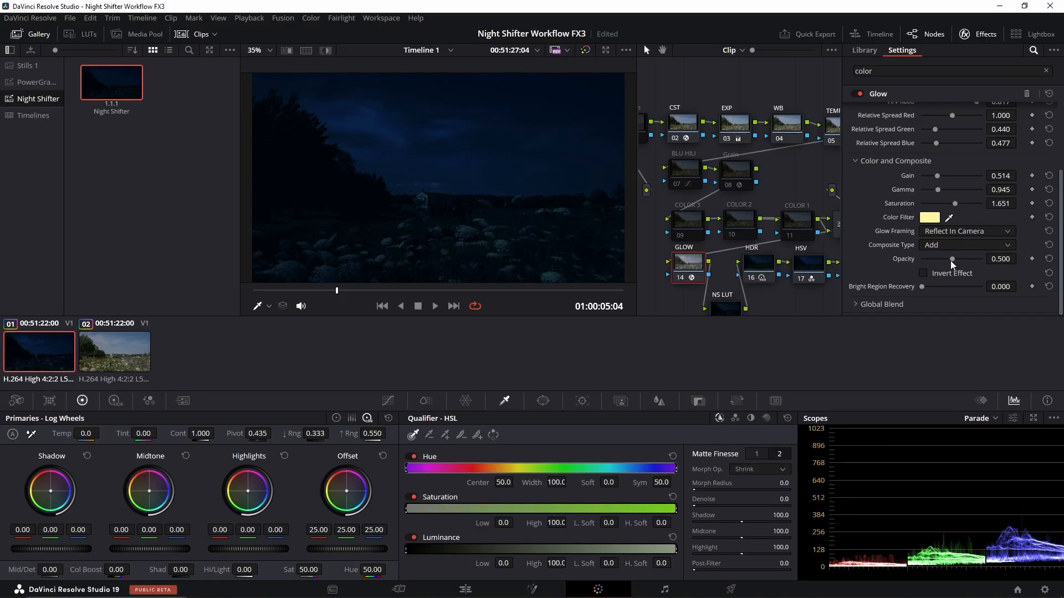
mouse_move(952, 259)
mouse_down()
mouse_move(936, 261)
mouse_move(952, 265)
mouse_up()
click(681, 279)
click(682, 279)
Step: Enable the BLU HILI node and isolate the blue channel of its custom curve for editing
click(692, 178)
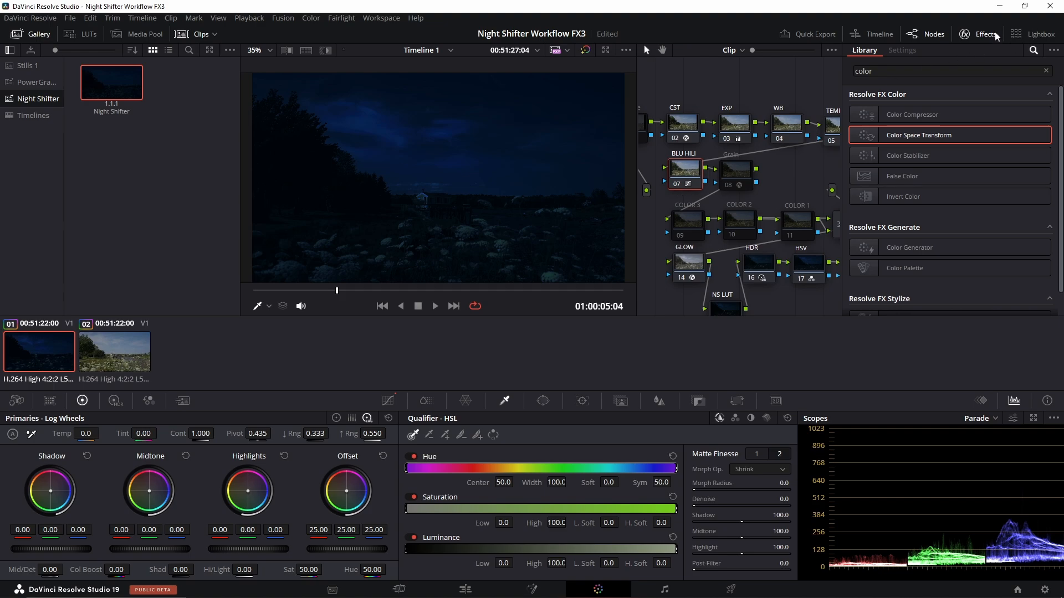
click(978, 33)
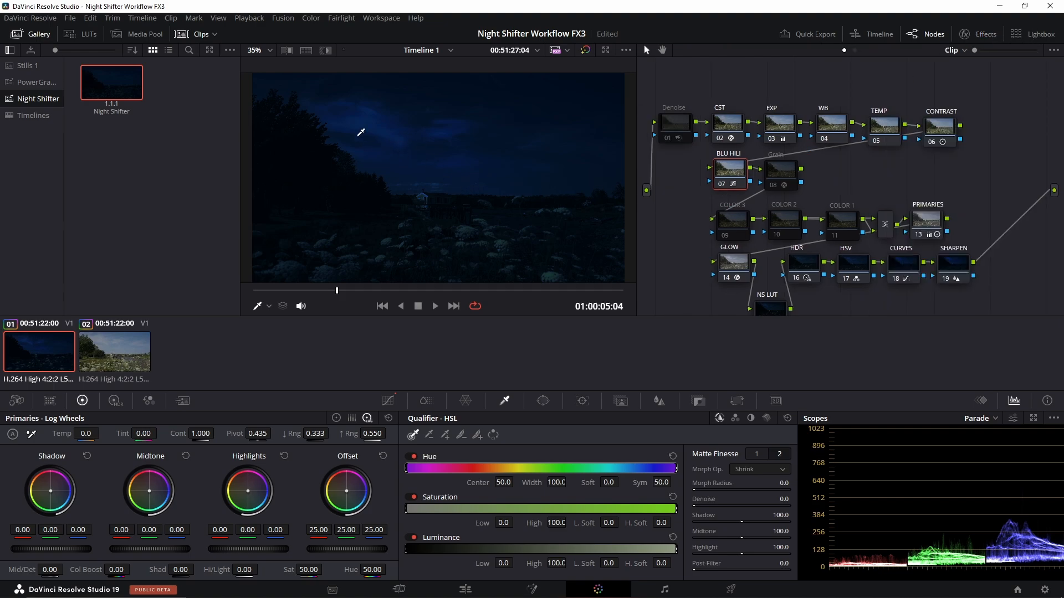
scroll(797, 198, left, 2)
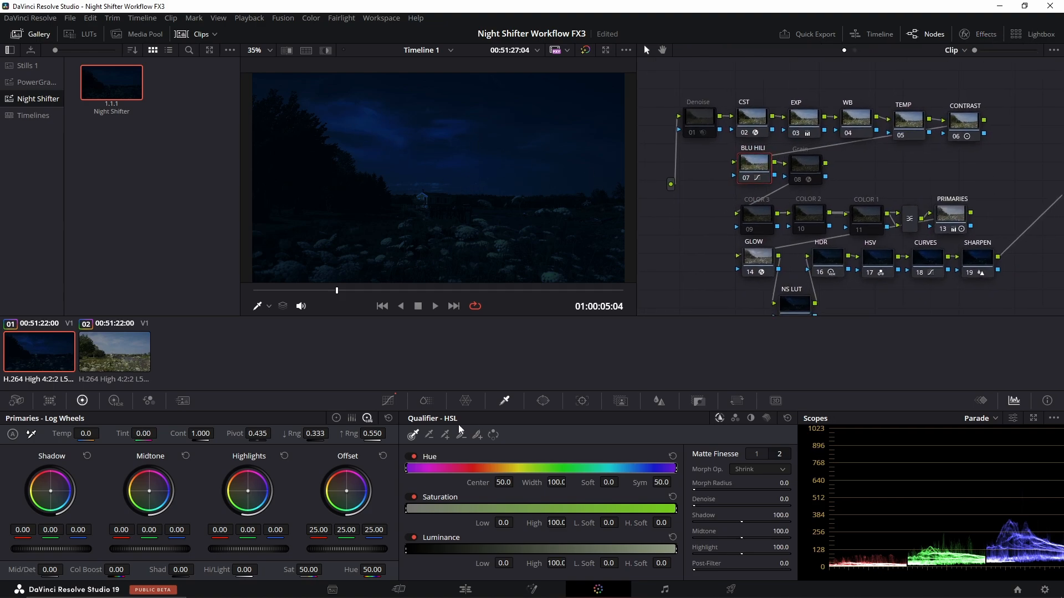
click(387, 402)
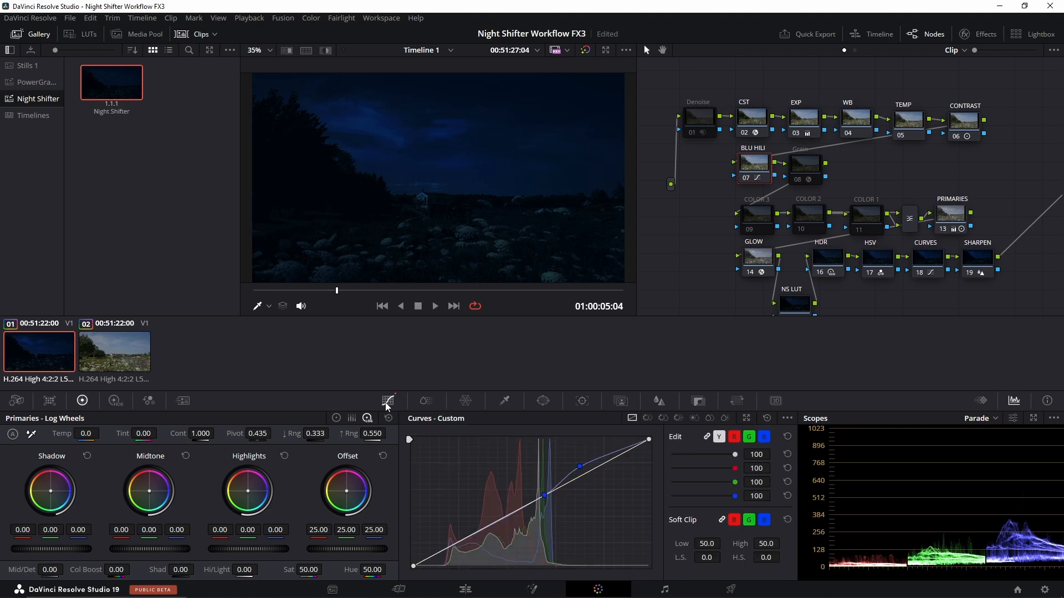
click(581, 468)
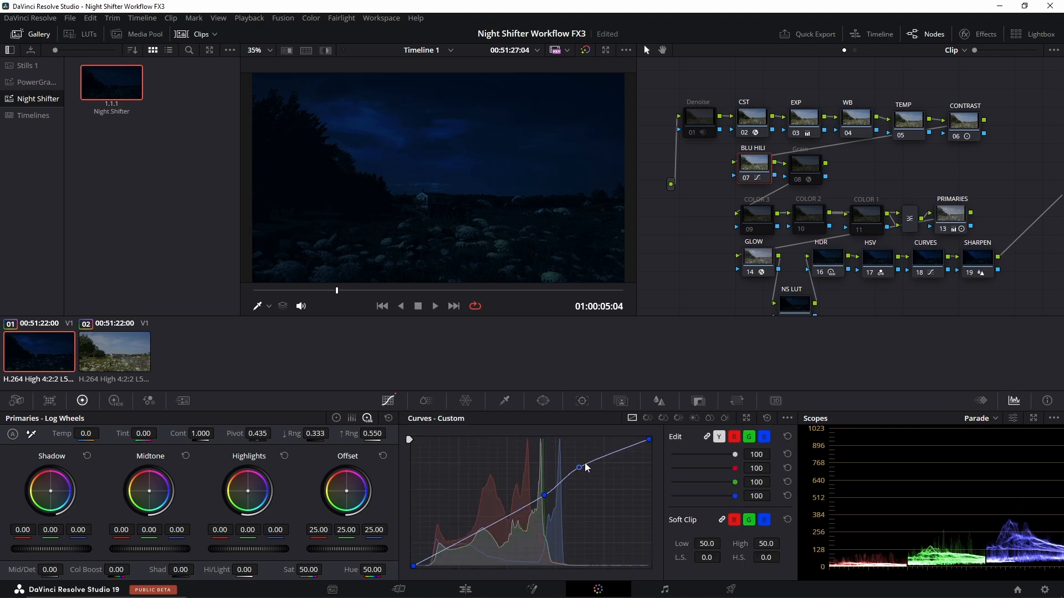
click(767, 437)
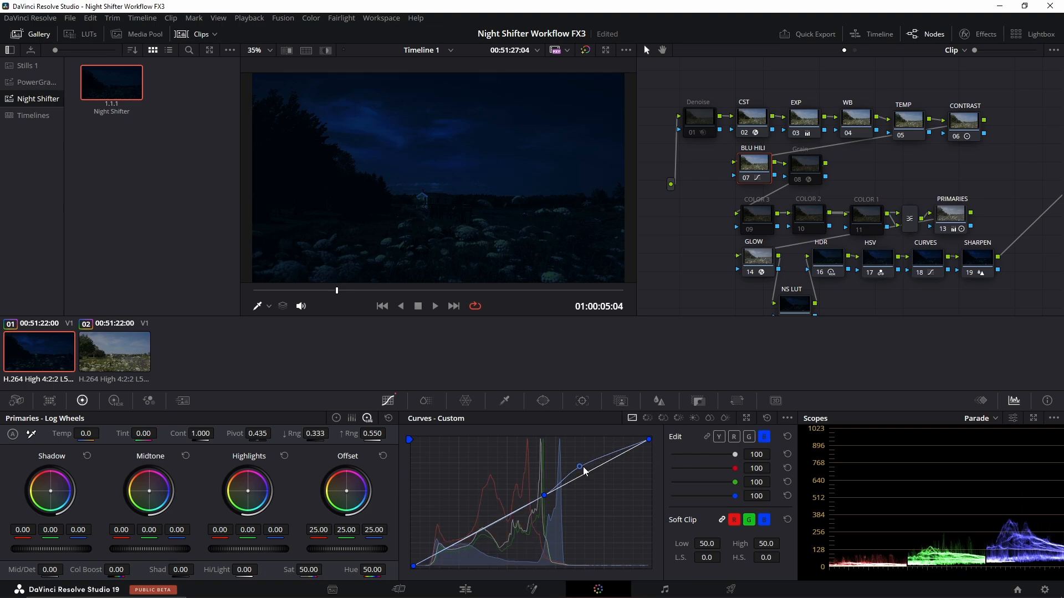
Step: Try pulling the upper point of the blue curve down to the diagonal, and turn the BLU HILI node off
drag(580, 465, 583, 476)
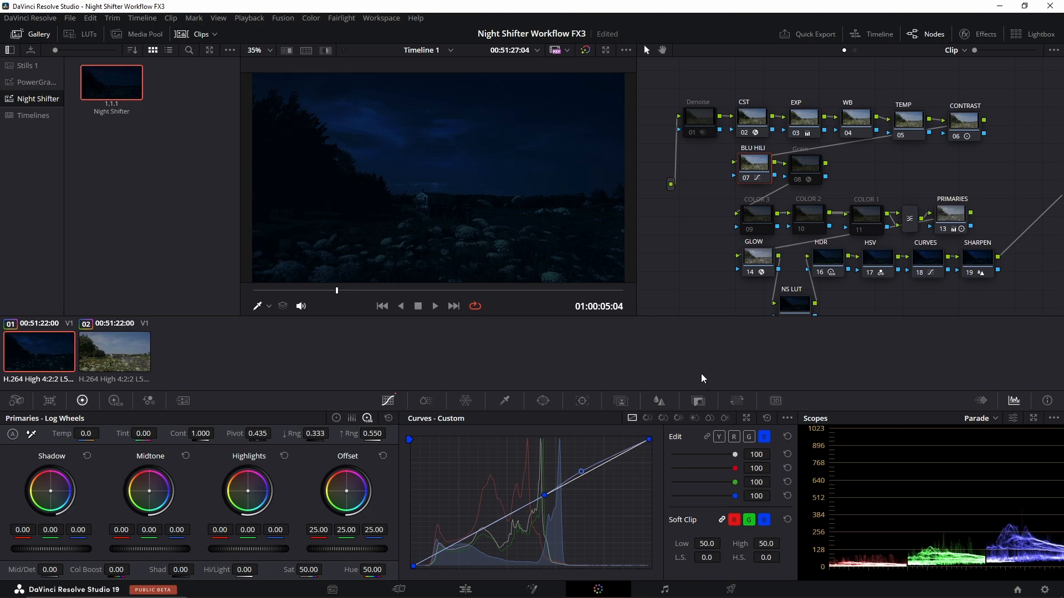
key(ctrl+z)
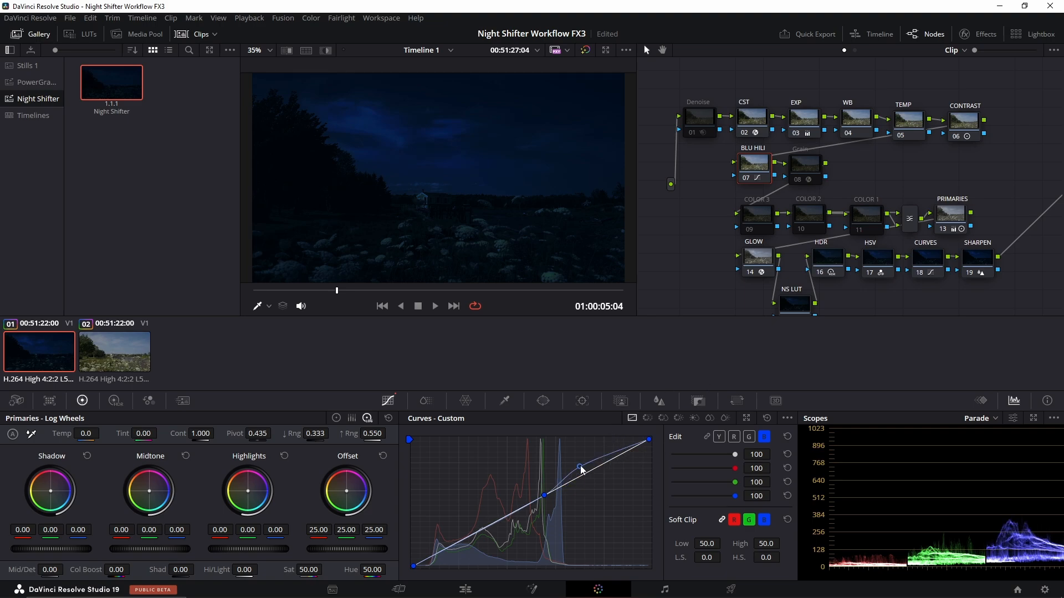
drag(582, 470, 589, 475)
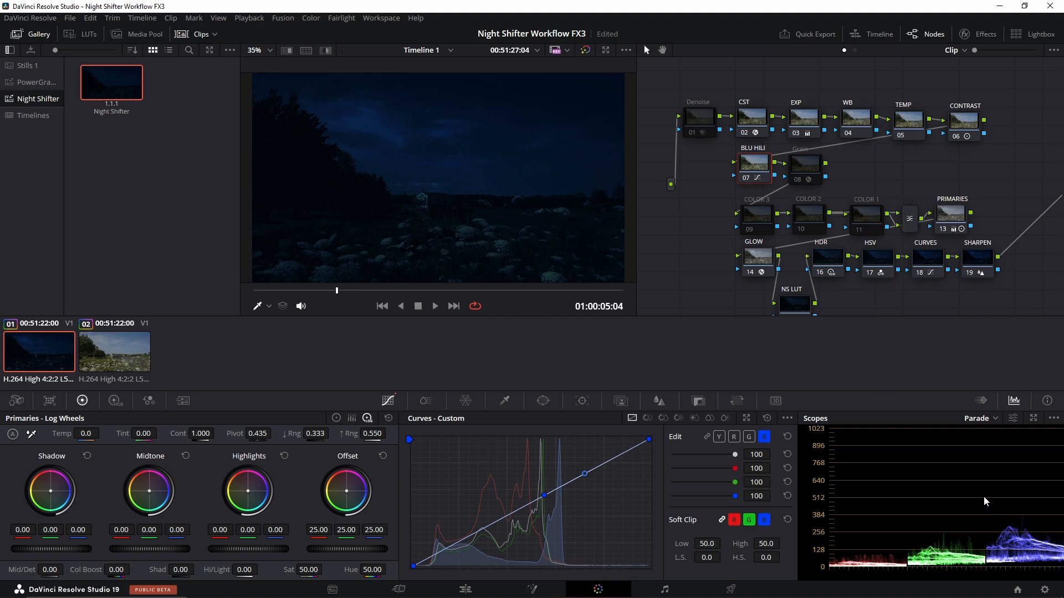
click(745, 181)
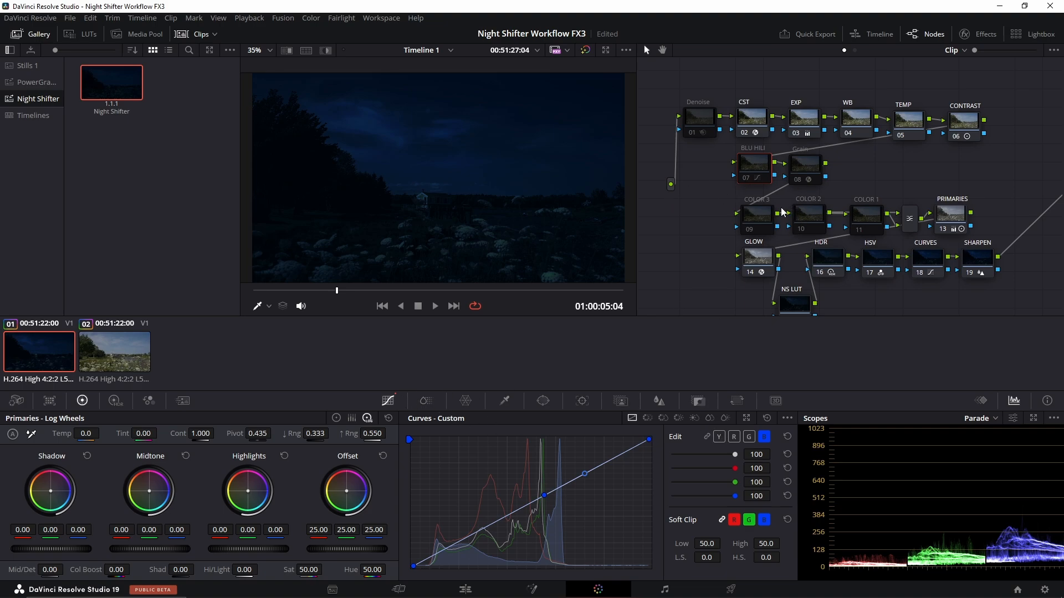
Step: On the TEMP node, raise Temp to about 810 and Tint to 57.50
scroll(799, 222, right, 5)
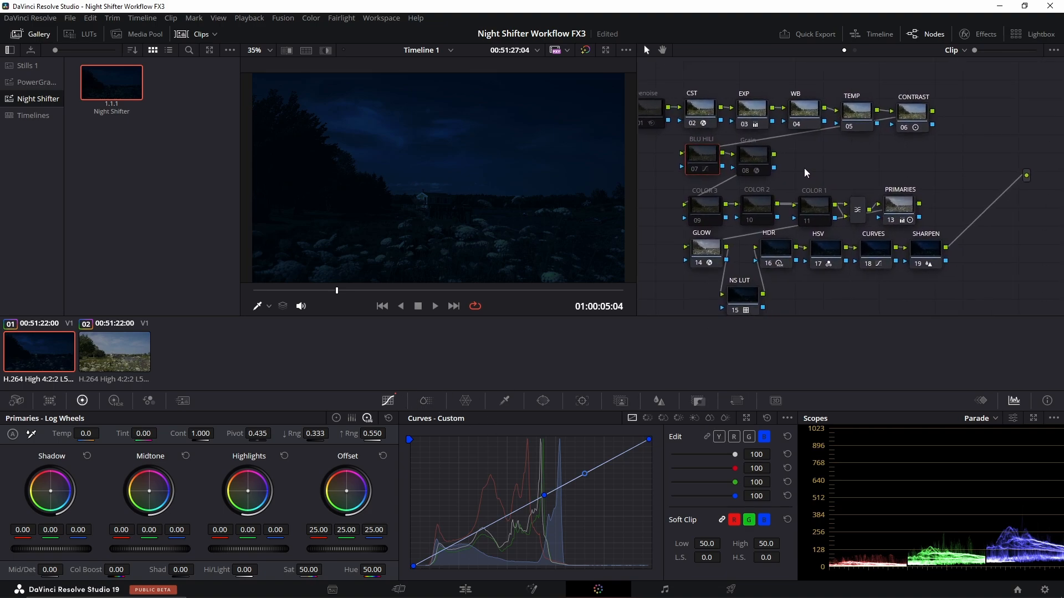
click(849, 116)
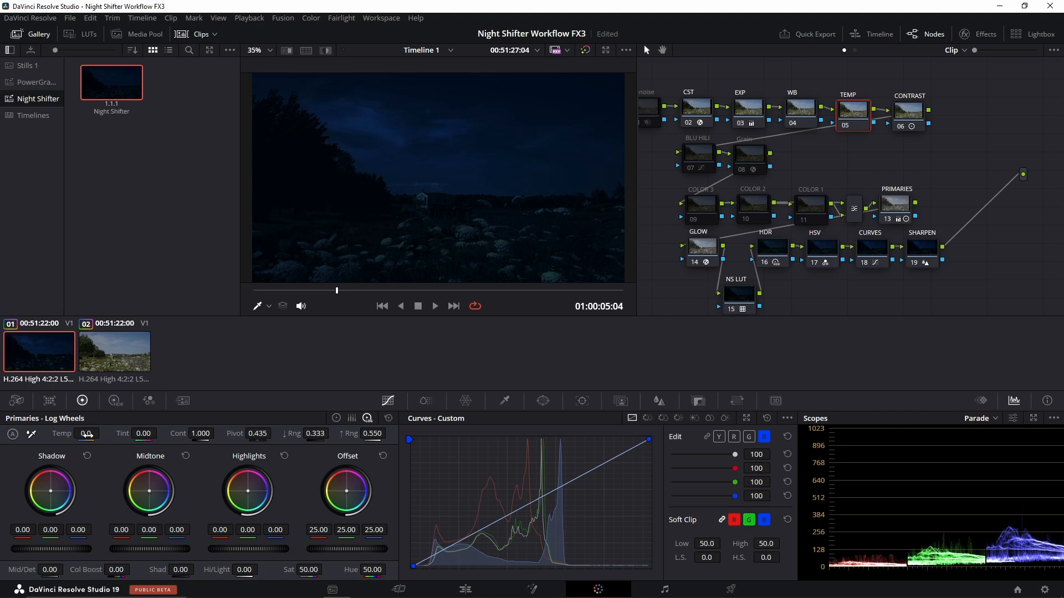
drag(83, 433, 160, 433)
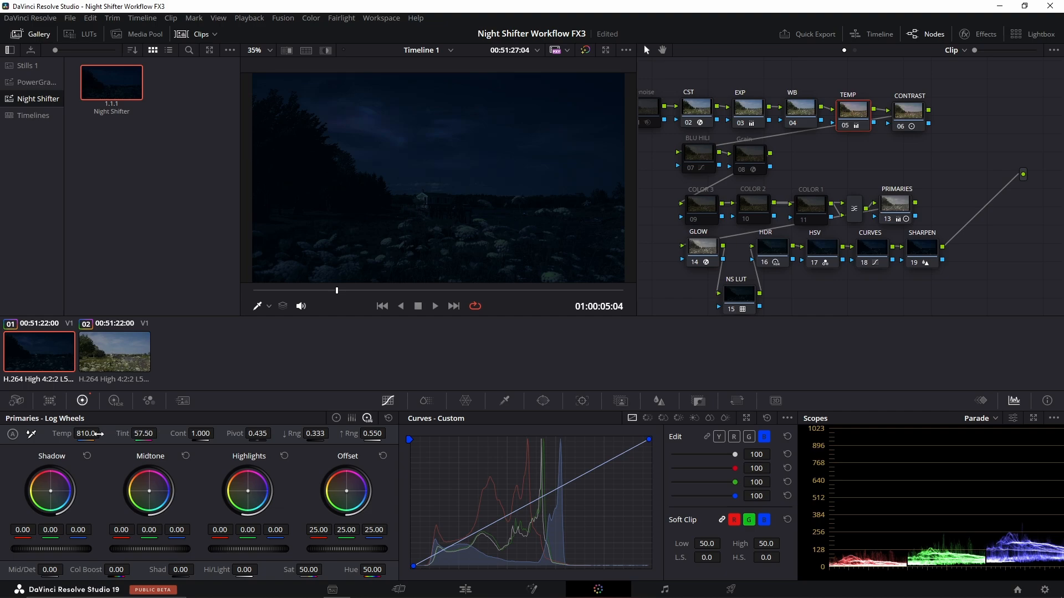
drag(103, 434, 103, 433)
Step: Play the clip full screen from its start, and lower the TEMP node's Temp to 510.0
key(Home)
key(ctrl+f)
key(space)
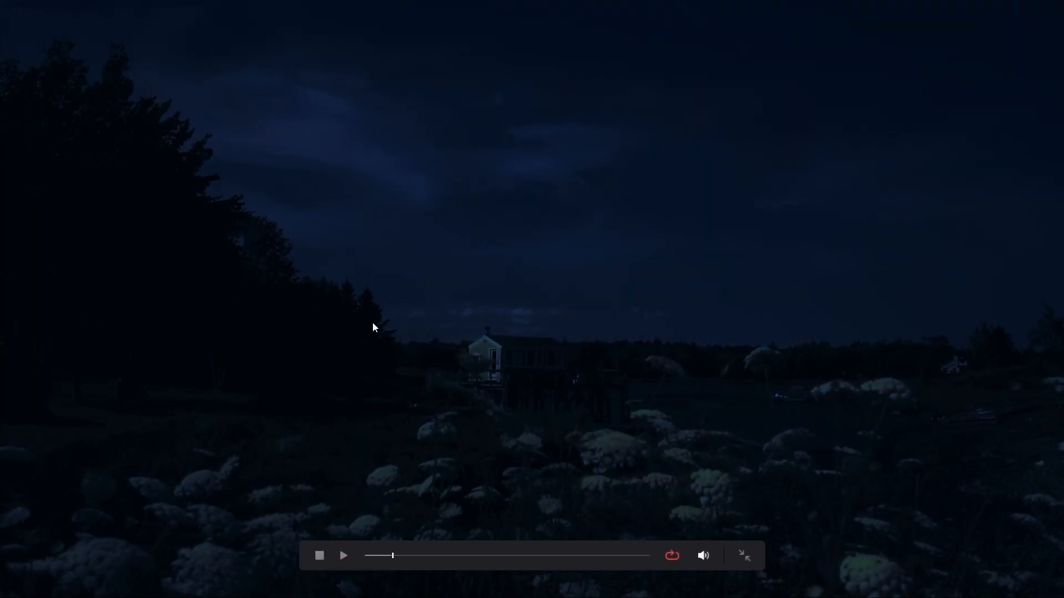
key(ctrl+f)
drag(97, 434, 88, 434)
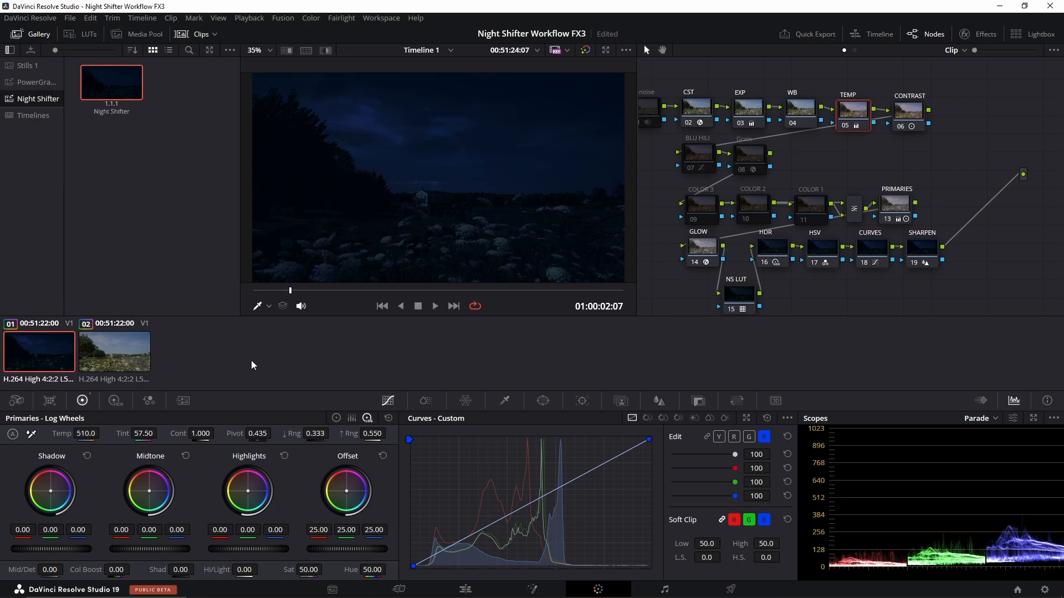
Step: Review the regraded clip full screen to judge the new colour temperature
key(ctrl+f)
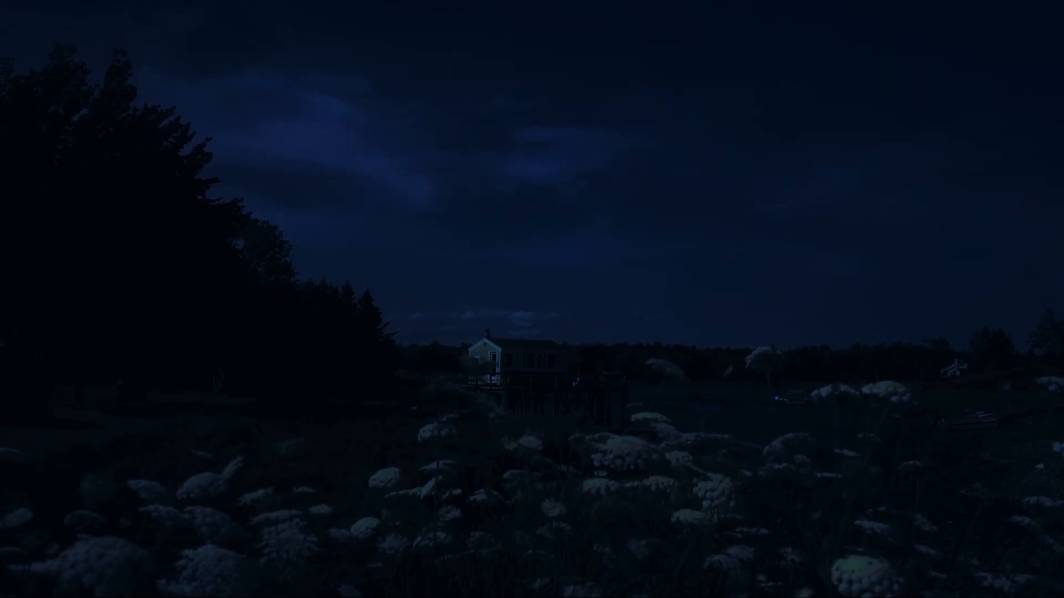
key(ctrl+f)
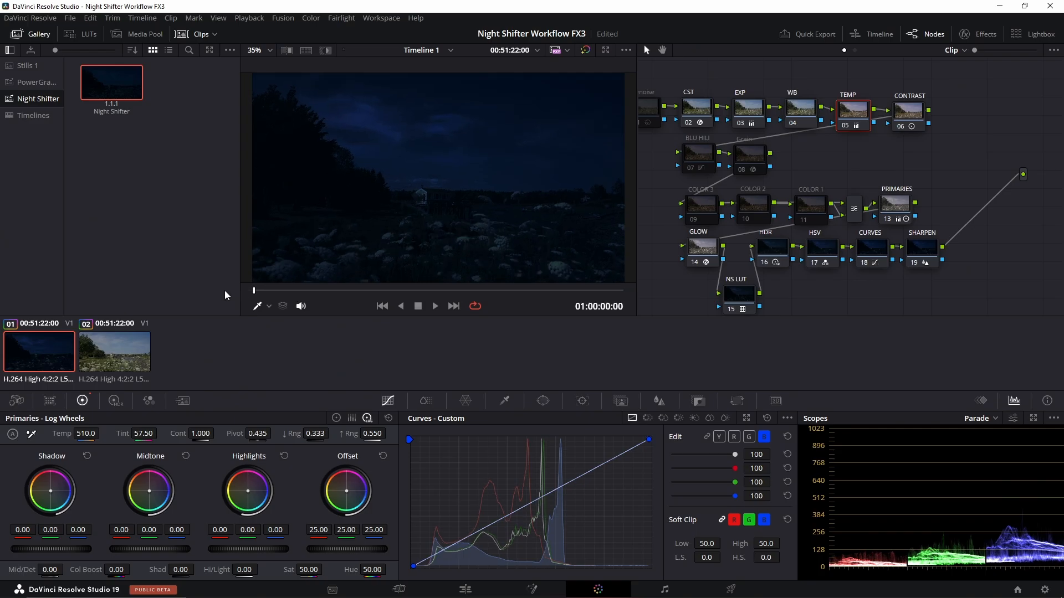
key(ctrl+f)
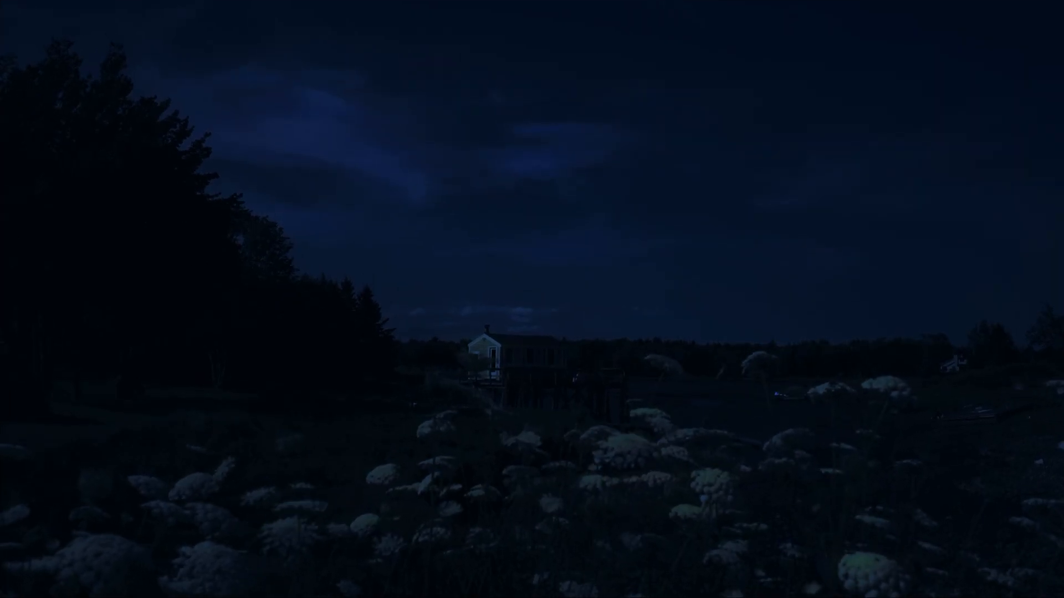
Step: Save the project and shift the HDR, HSV, CURVES and SHARPEN nodes to give the last row of the node graph more space
key(ctrl+f)
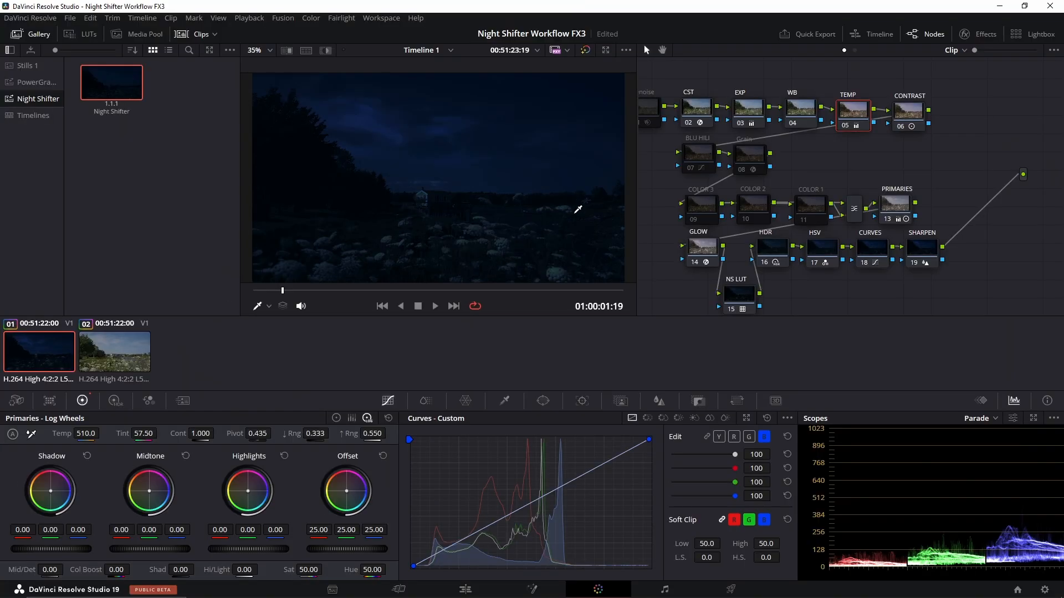
key(ctrl+s)
mouse_move(662, 207)
mouse_down()
mouse_move(815, 208)
mouse_move(660, 215)
mouse_up()
drag(953, 278, 864, 250)
drag(773, 248, 794, 246)
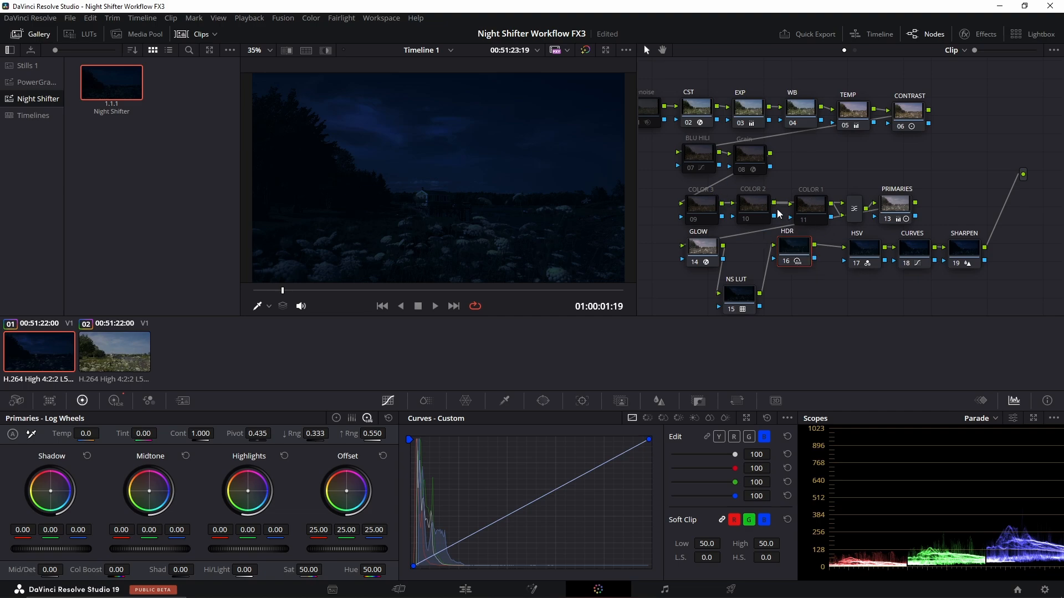
click(814, 216)
drag(801, 248, 806, 247)
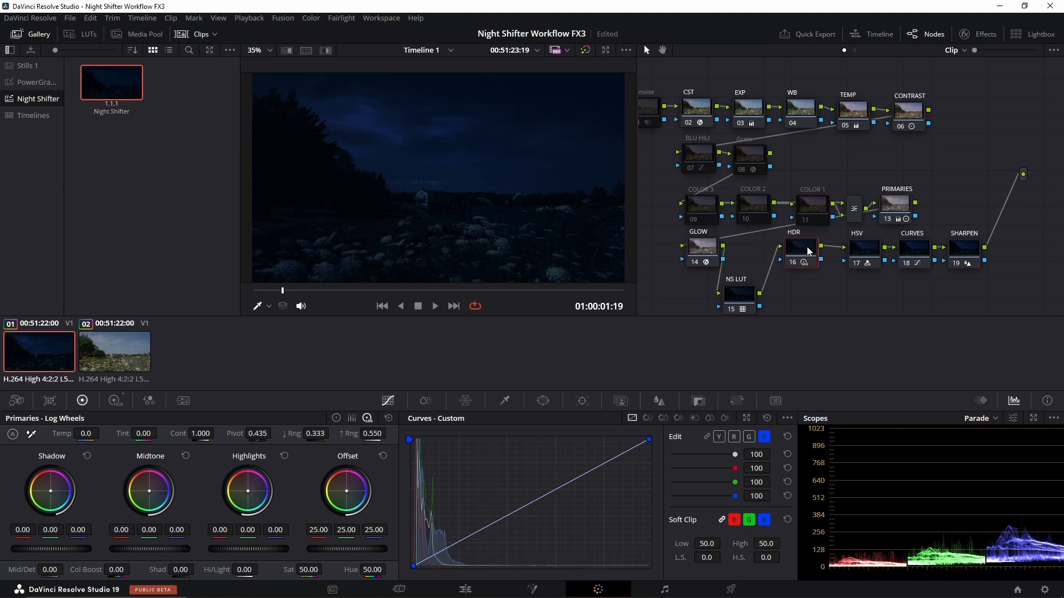
Step: Enable the COLOR 1 node and sample the white front wall of the house with the HSL qualifier
click(813, 205)
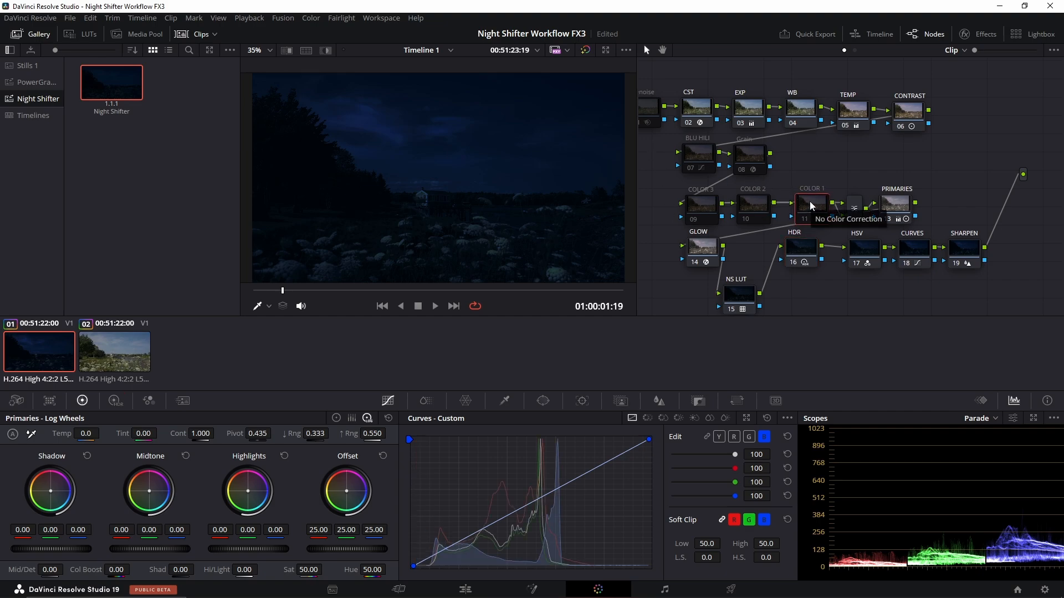
key(ctrl+d)
drag(803, 221, 800, 222)
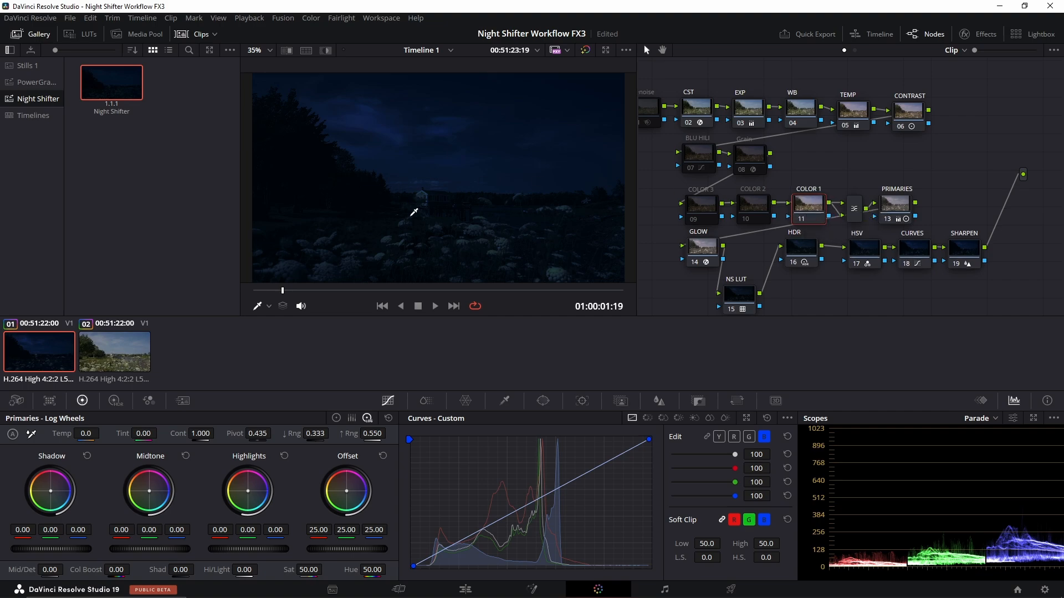
scroll(410, 213, up, 5)
drag(410, 221, 433, 196)
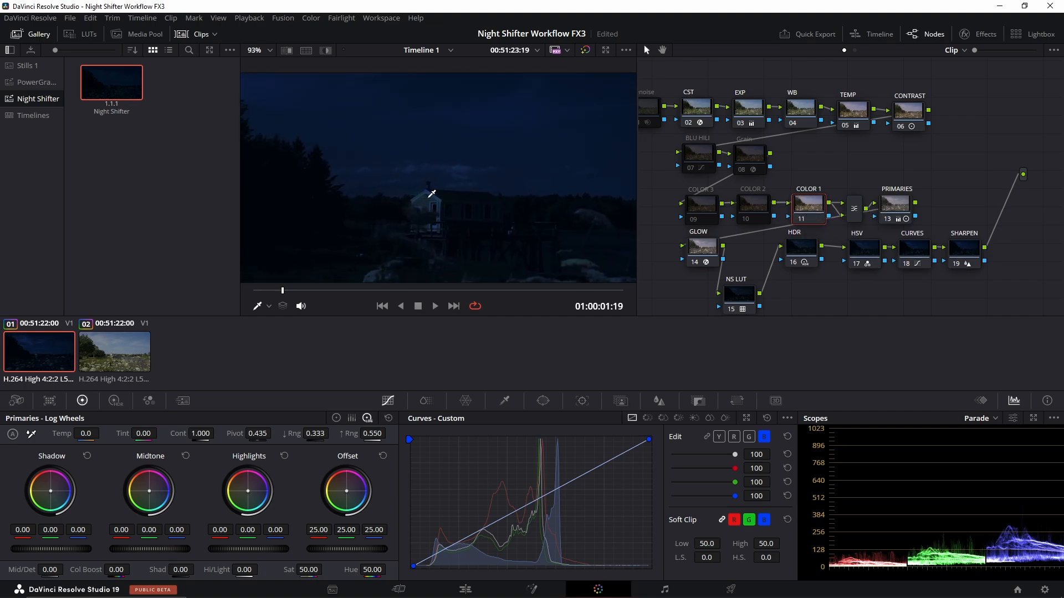
click(432, 195)
click(505, 401)
click(427, 202)
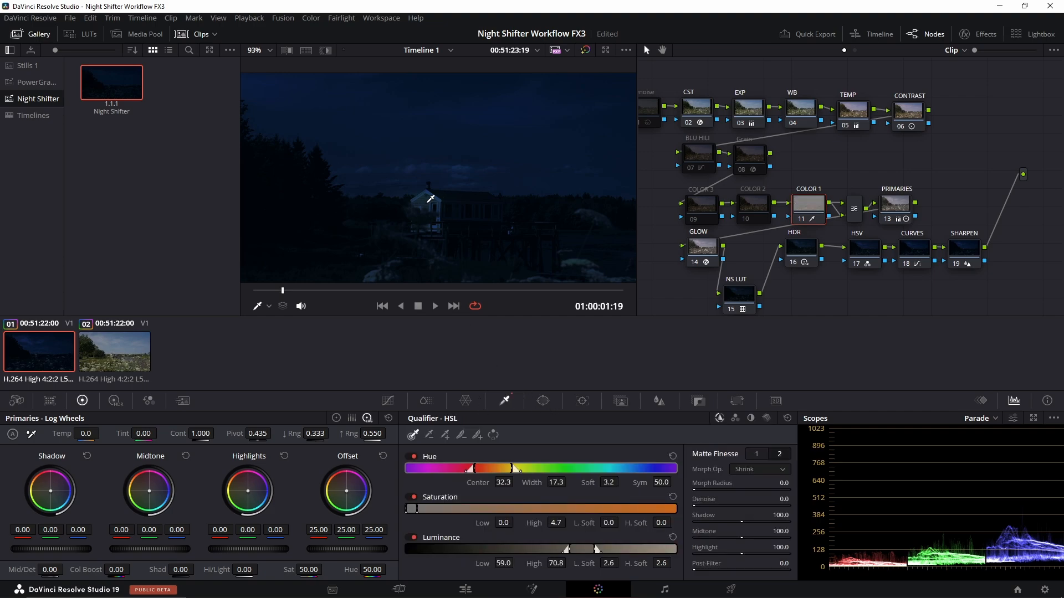
Step: With Highlight on, refine the COLOR 1 qualifier to Hue center 25.6, Saturation 2.1 to 9.2 and Luminance 62.5 to 74.3
scroll(740, 284, down, 1)
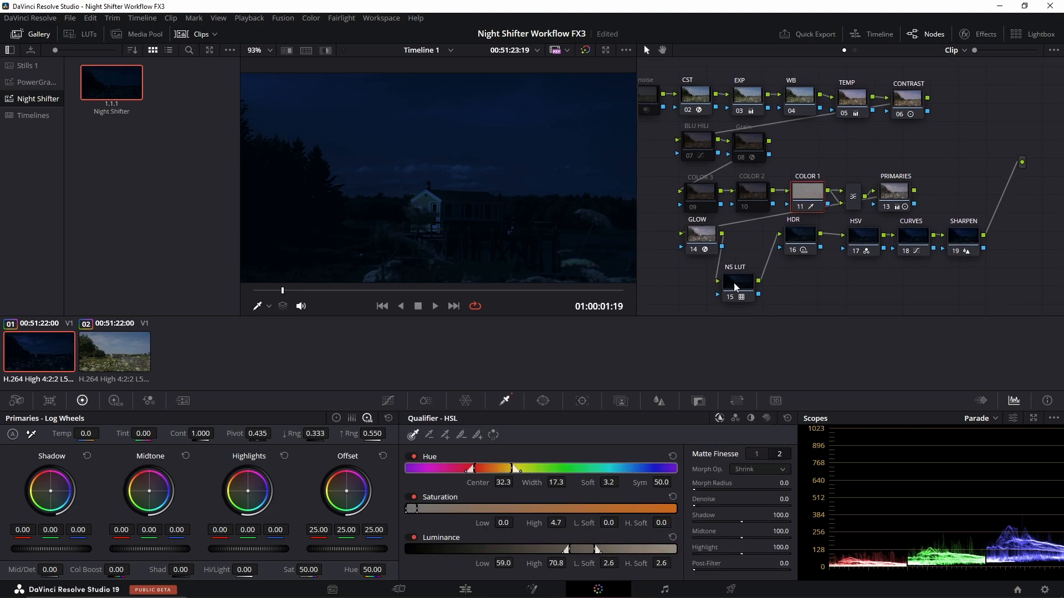
click(727, 299)
click(726, 299)
key(shift+h)
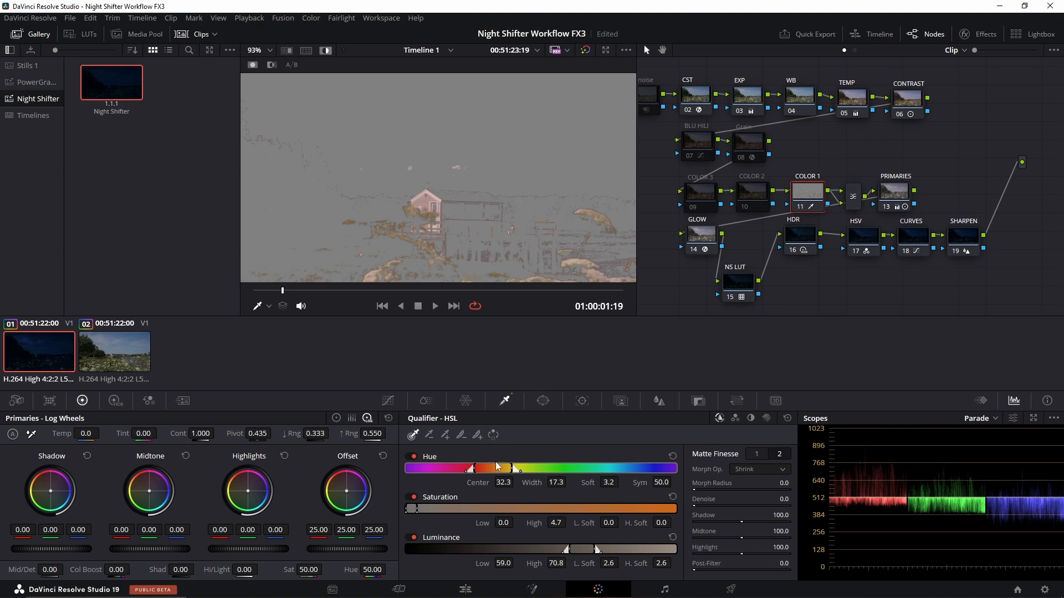
mouse_move(496, 468)
mouse_down()
mouse_move(474, 458)
mouse_move(484, 461)
mouse_up()
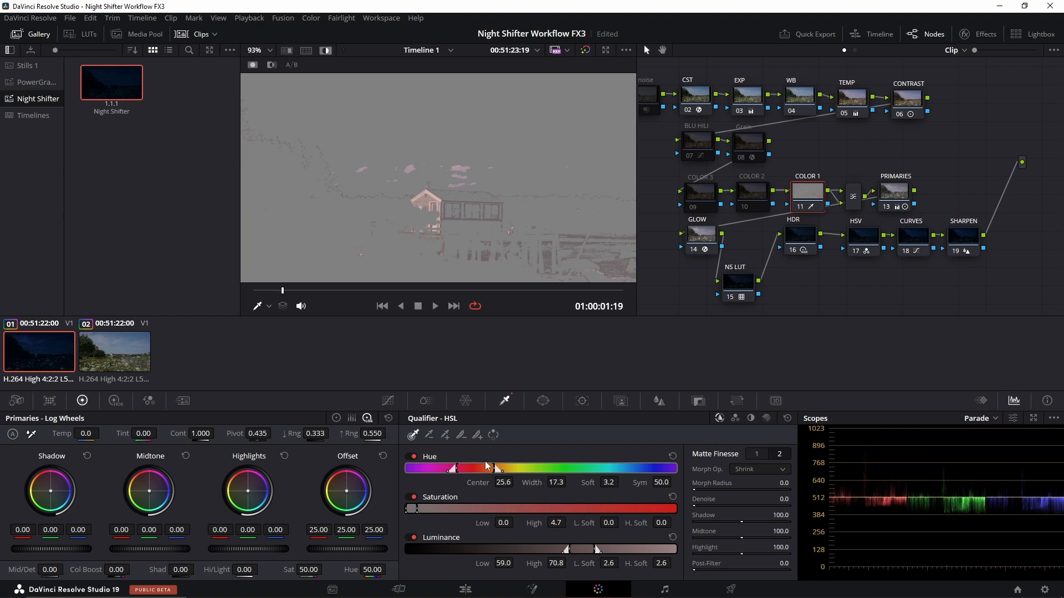
drag(415, 508, 432, 509)
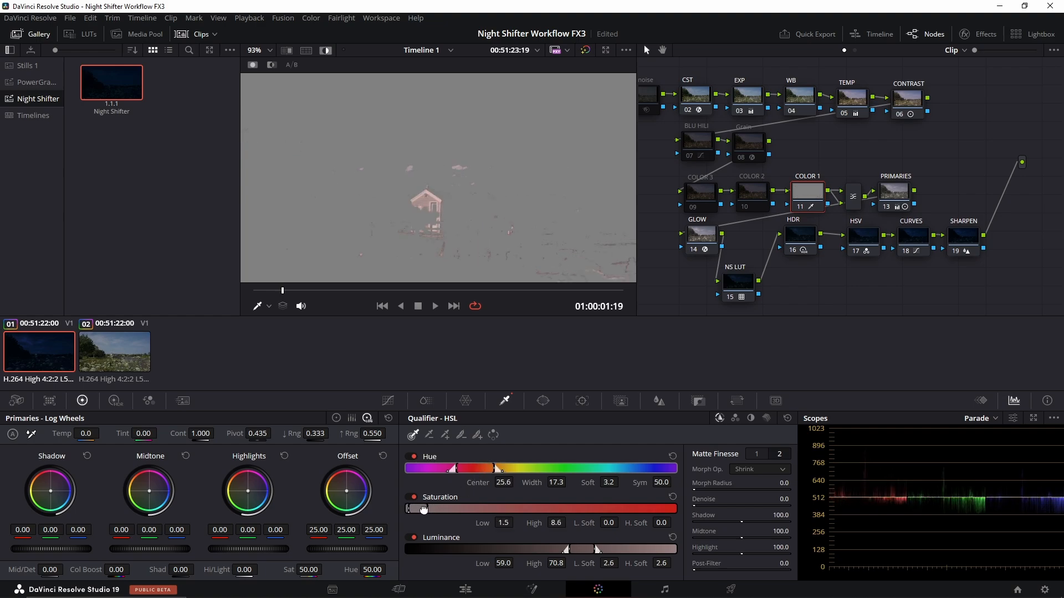
drag(423, 510, 425, 509)
mouse_move(583, 545)
mouse_down()
mouse_move(556, 546)
mouse_move(593, 546)
mouse_up()
scroll(458, 183, down, 3)
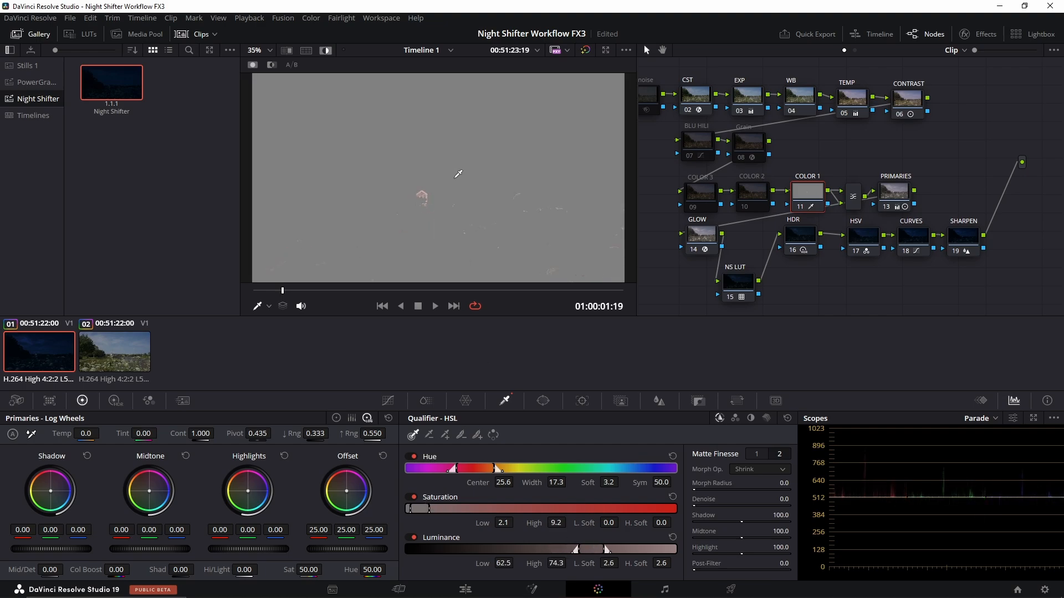
key(shift+h)
Step: Lower the COLOR 1 node's Offset to 18.90 and check the darkened house front full screen
scroll(410, 244, up, 3)
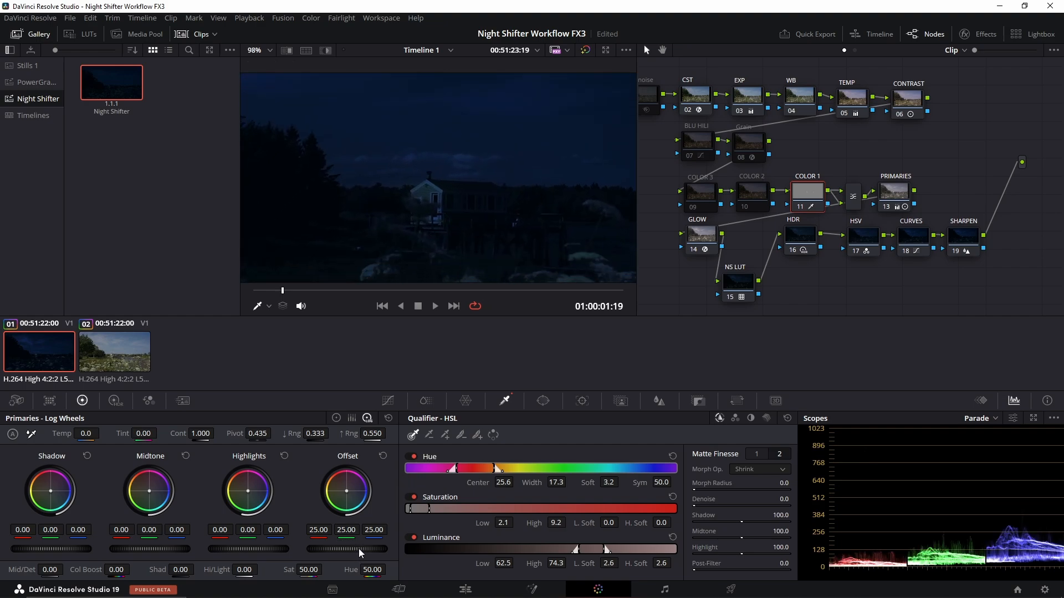
drag(358, 549, 331, 548)
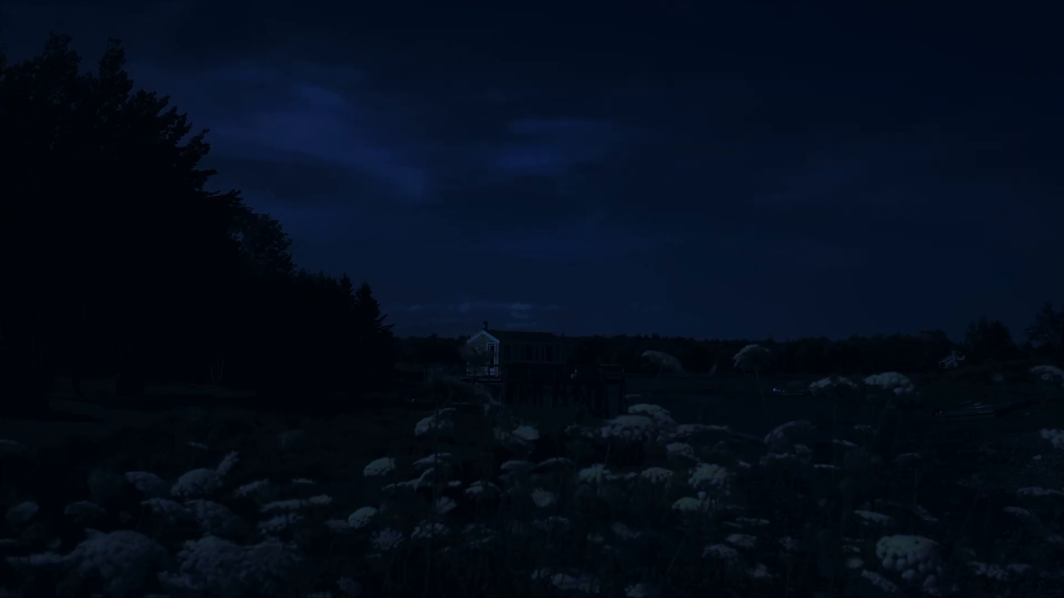
mouse_move(289, 286)
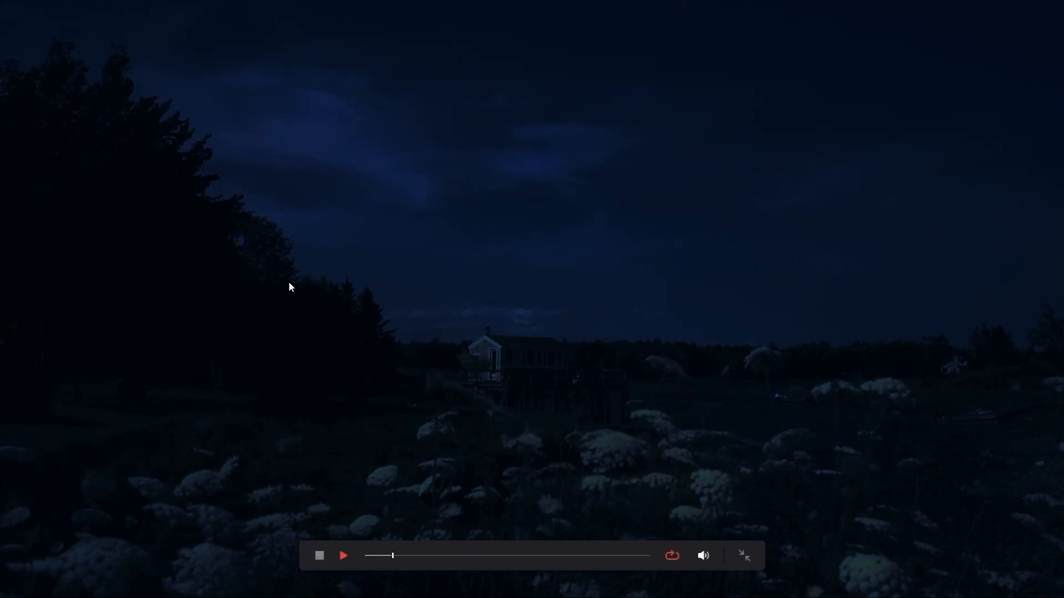
key(Escape)
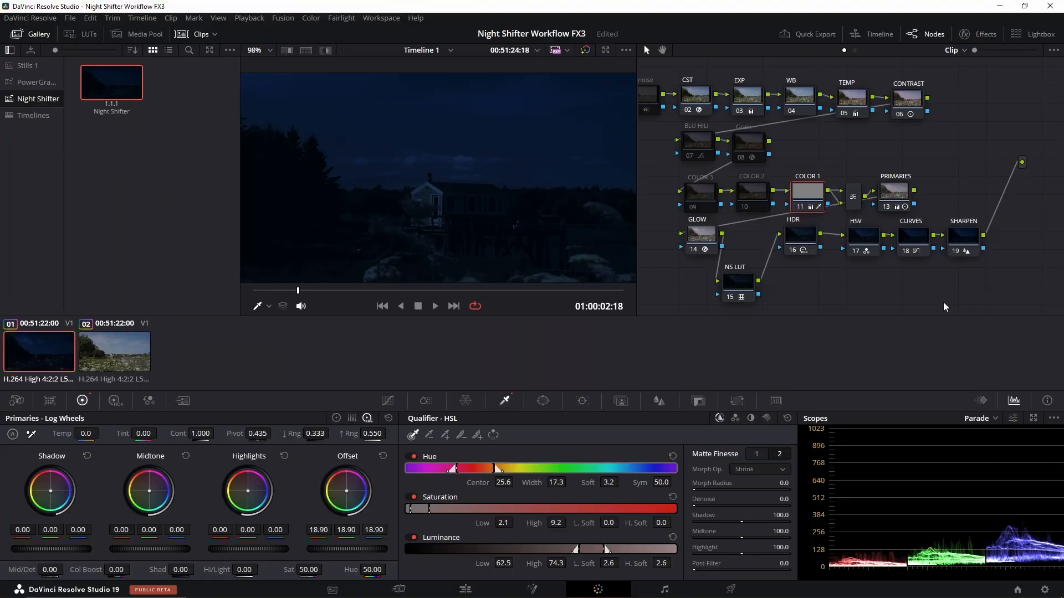
Step: On the GLOW node, try Relative Spread Red at 1.486, reset it, and raise the Glow effect's Spread to 0.972
click(697, 249)
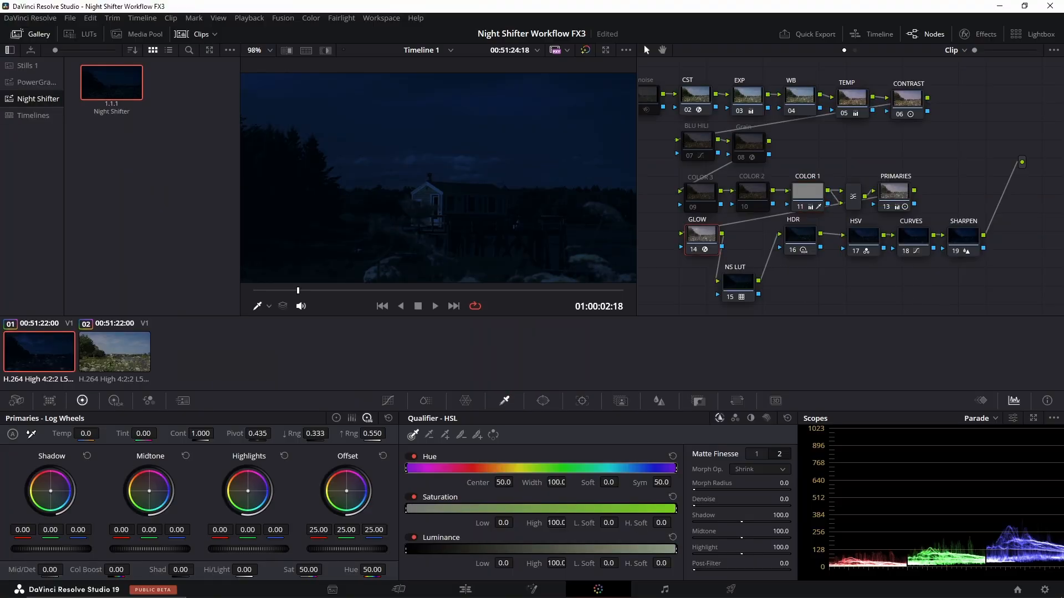
click(981, 33)
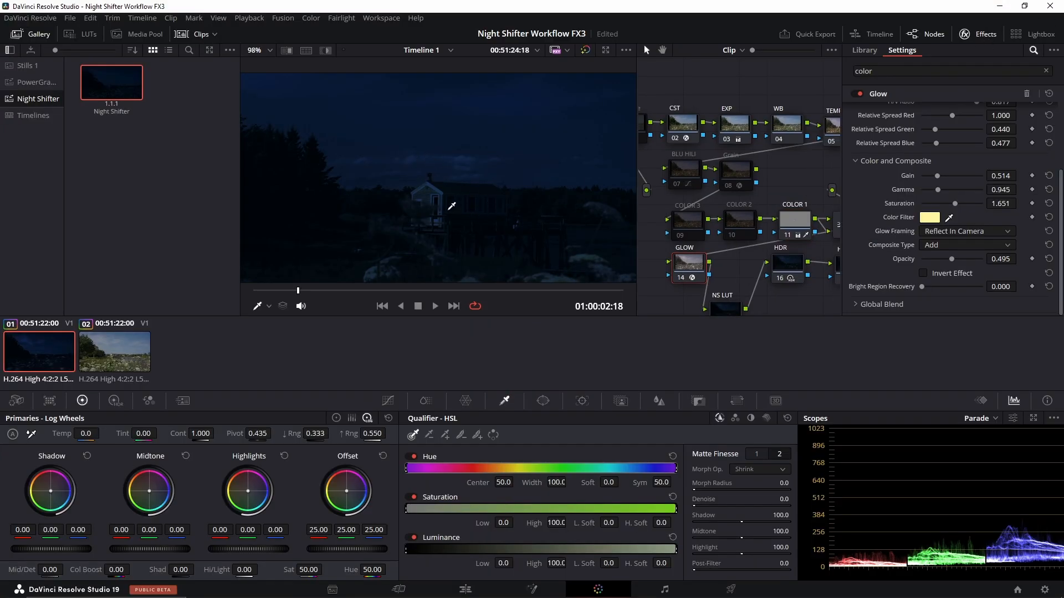
scroll(962, 203, up, 3)
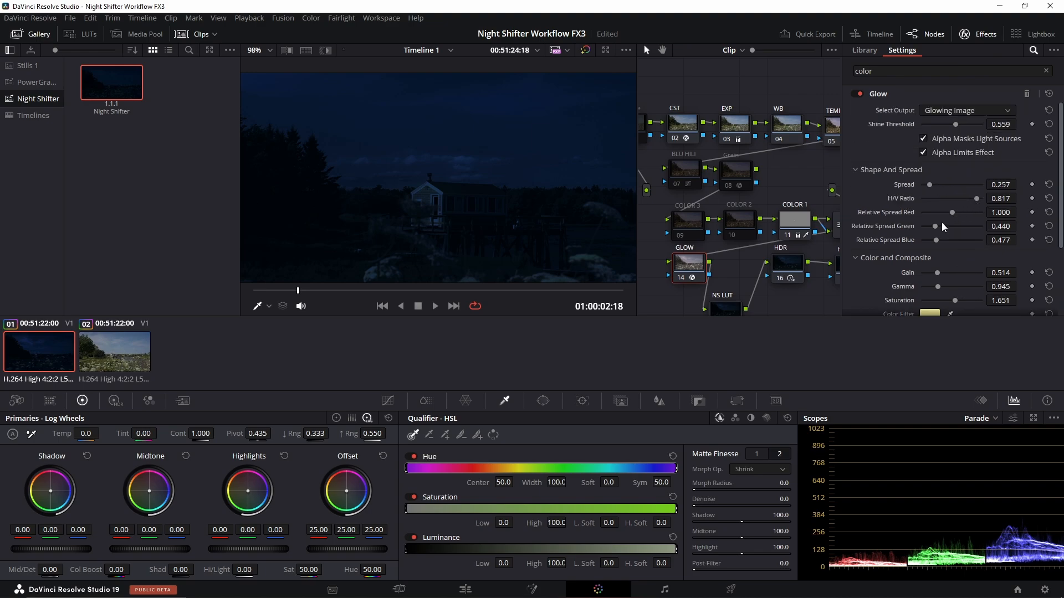
mouse_move(952, 214)
mouse_down()
mouse_move(938, 215)
mouse_move(966, 215)
mouse_up()
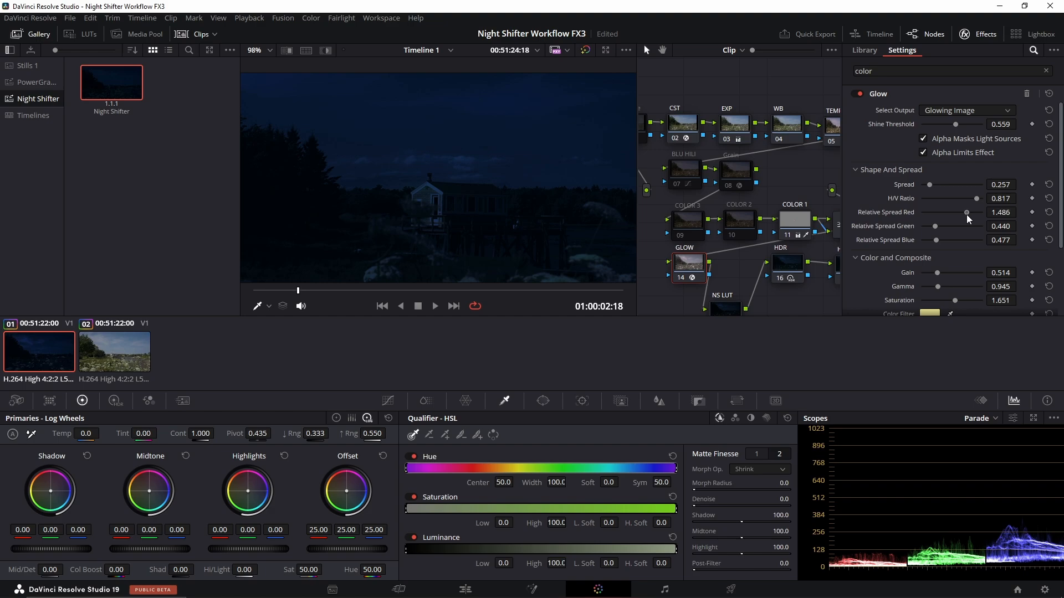
click(1049, 212)
drag(937, 186, 951, 188)
key(shift+z)
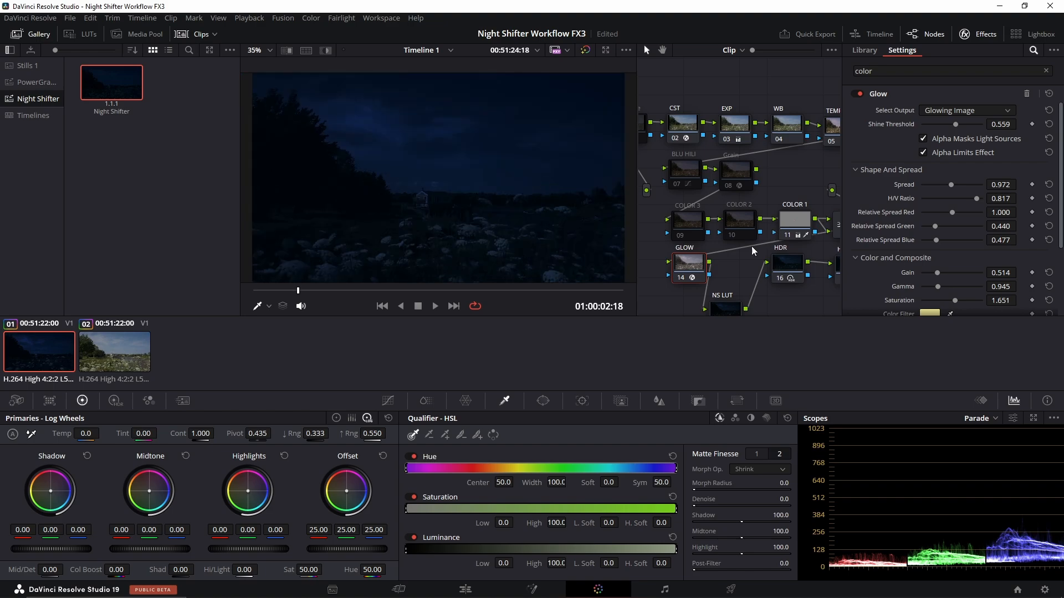
click(677, 280)
drag(295, 291, 270, 290)
click(982, 35)
Step: Compare the house with the COLOR 1 node on and off, close up and during full-screen playback
click(834, 222)
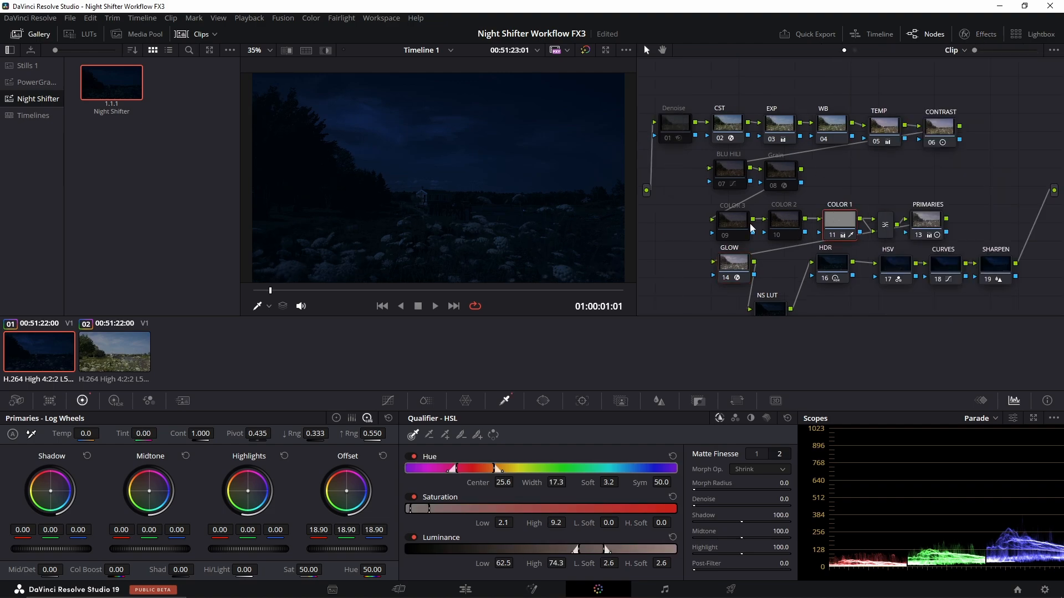
click(517, 213)
scroll(611, 225, up, 5)
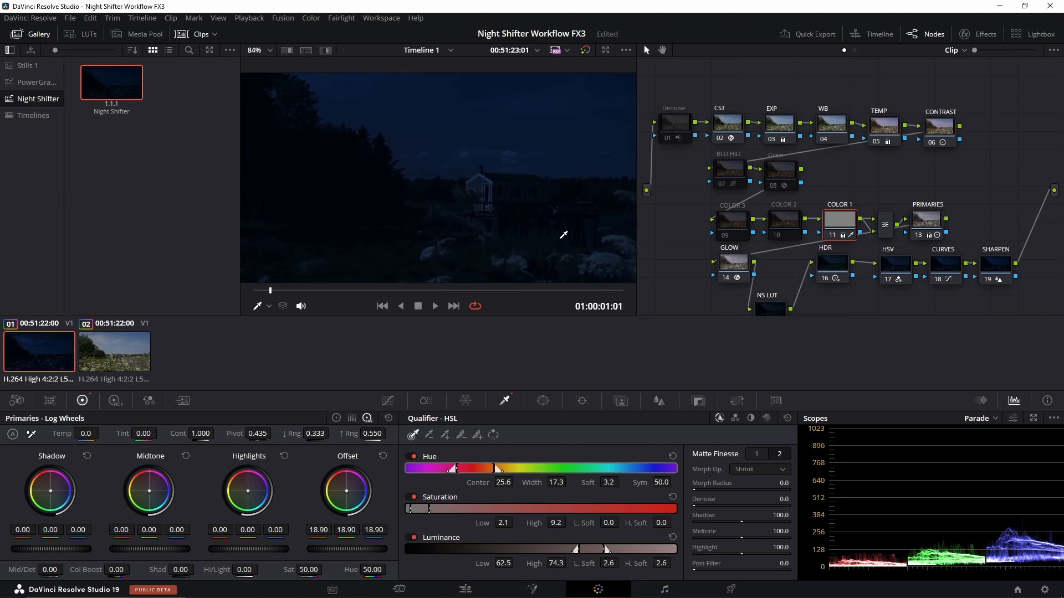
click(833, 235)
scroll(535, 220, down, 5)
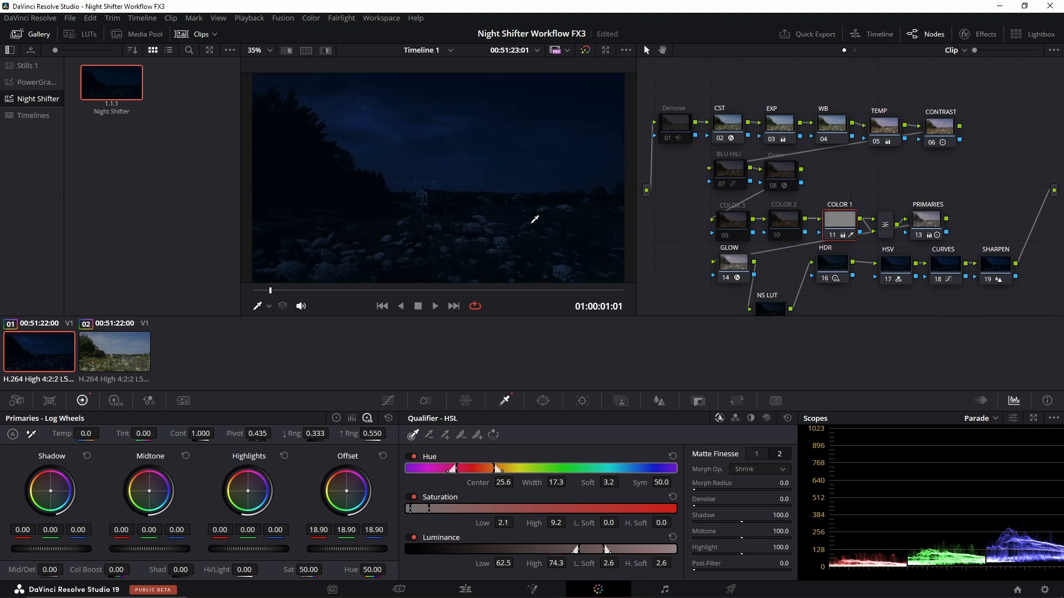
key(ctrl+f)
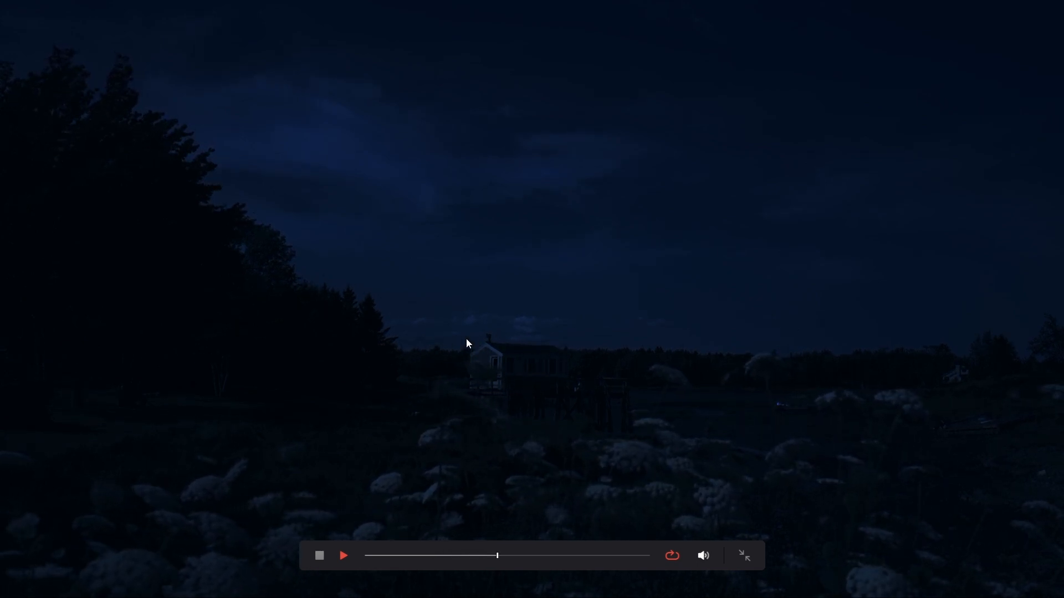
key(Escape)
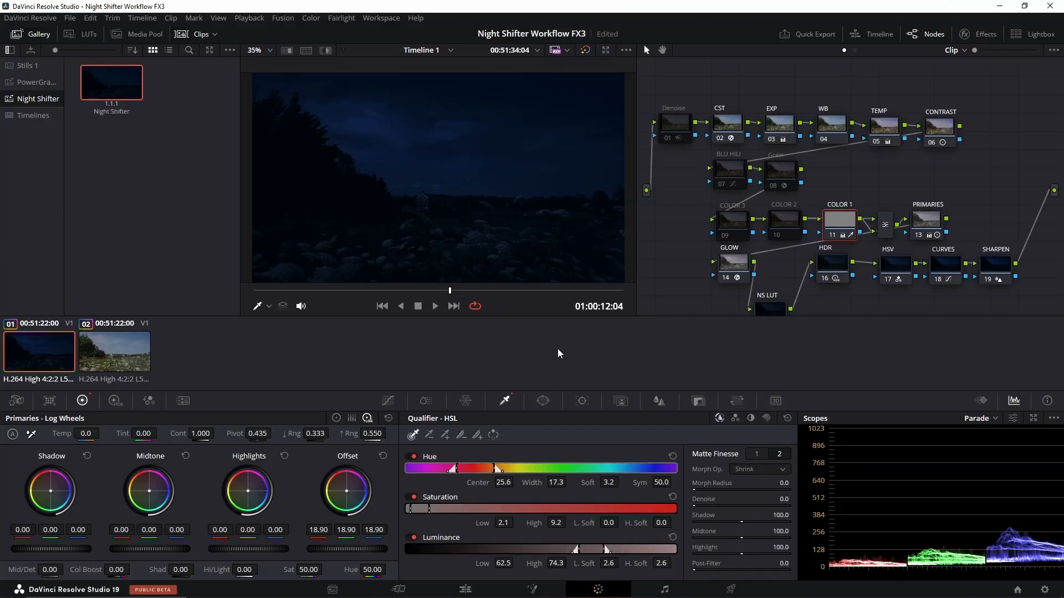
click(831, 238)
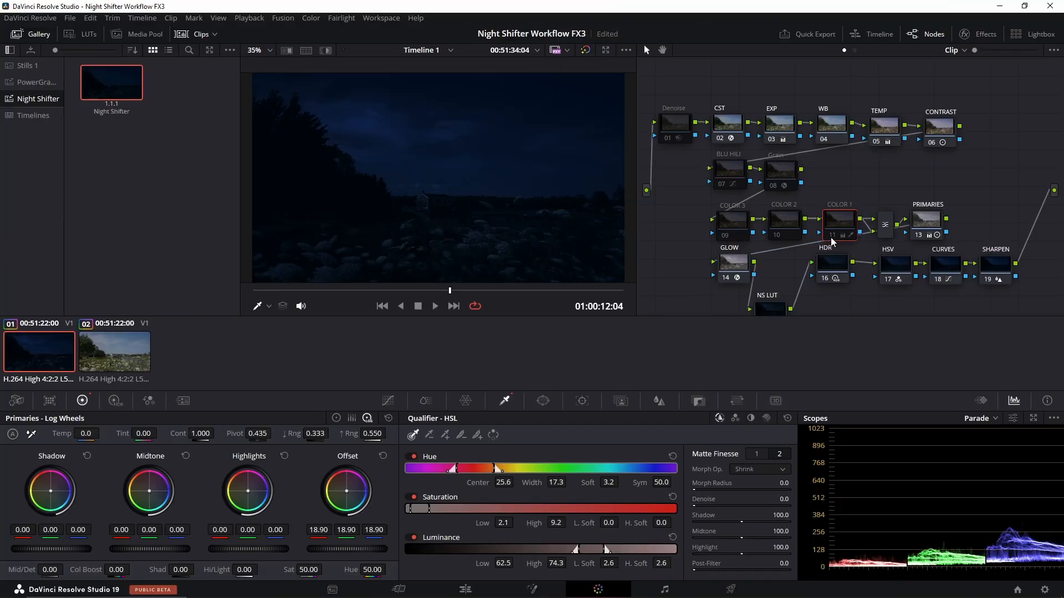
click(831, 238)
click(831, 238)
scroll(428, 231, up, 5)
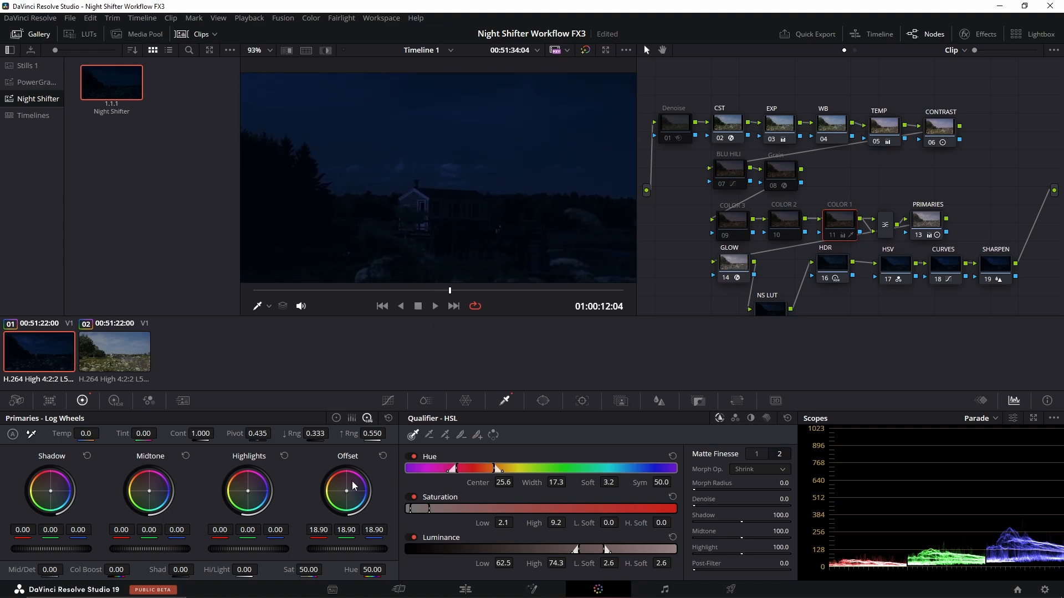
Step: Try several Gamma tints on the COLOR 1 node with the Color Wheels, resetting each one and all its primaries
click(338, 419)
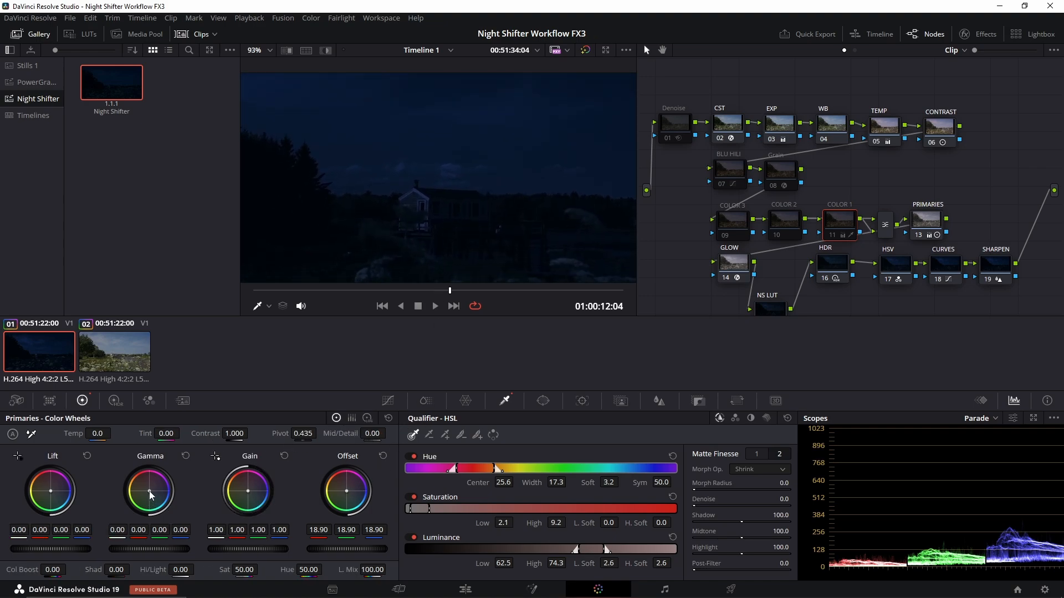
drag(149, 491, 153, 497)
click(185, 456)
drag(149, 491, 147, 489)
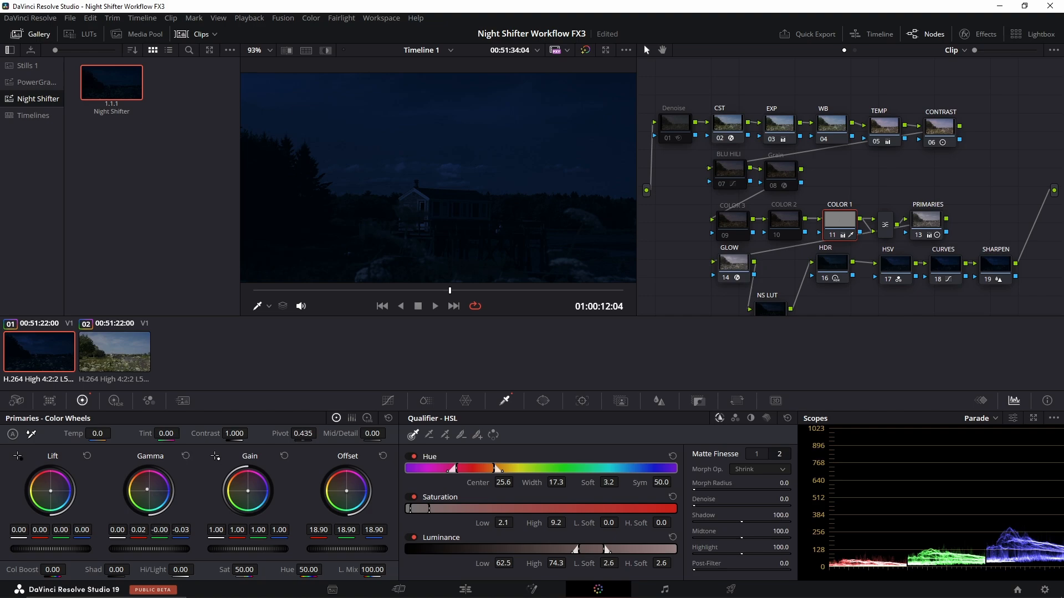
click(185, 456)
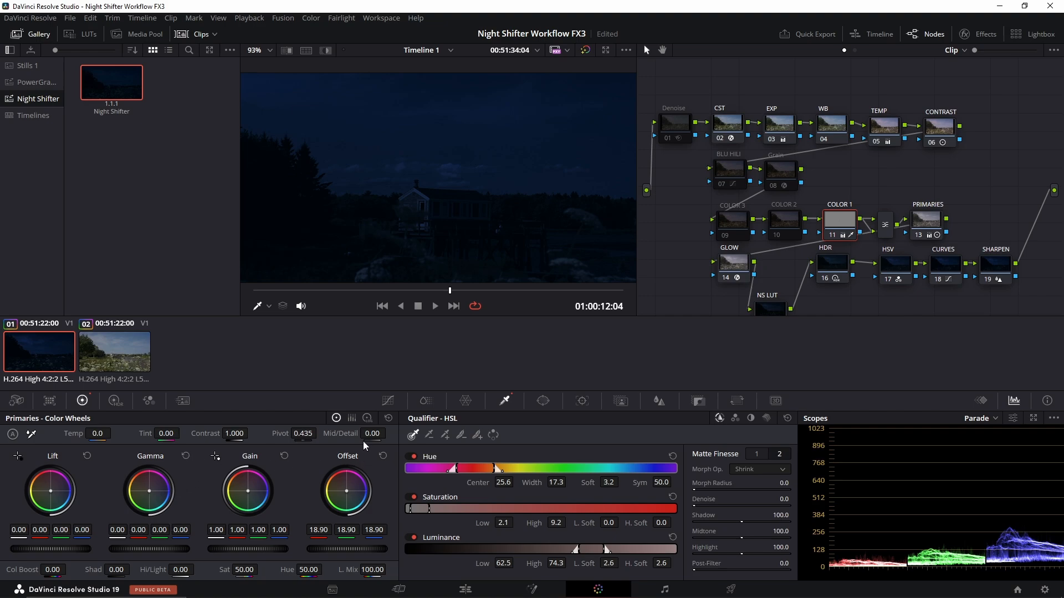
click(388, 419)
drag(149, 491, 150, 496)
click(186, 456)
Step: Tint COLOR 1's Gain to 1.03 red, 1.02 green and 0.75 blue, raise Offset to 26.60, and play the clip full screen
drag(251, 496, 245, 491)
mouse_move(347, 549)
mouse_down()
mouse_move(366, 549)
mouse_move(338, 549)
mouse_up()
key(ctrl+f)
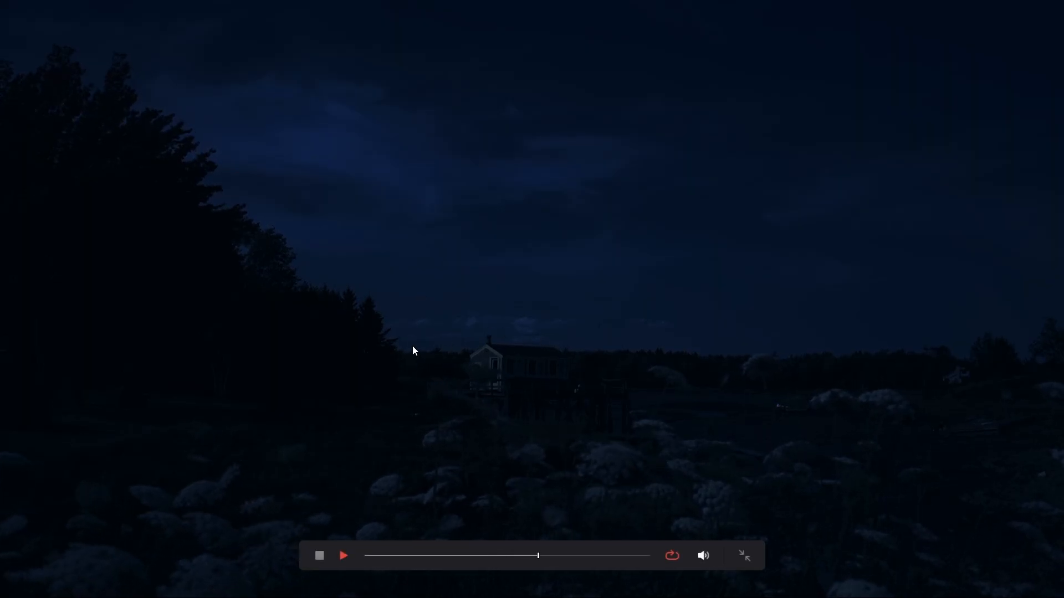
key(space)
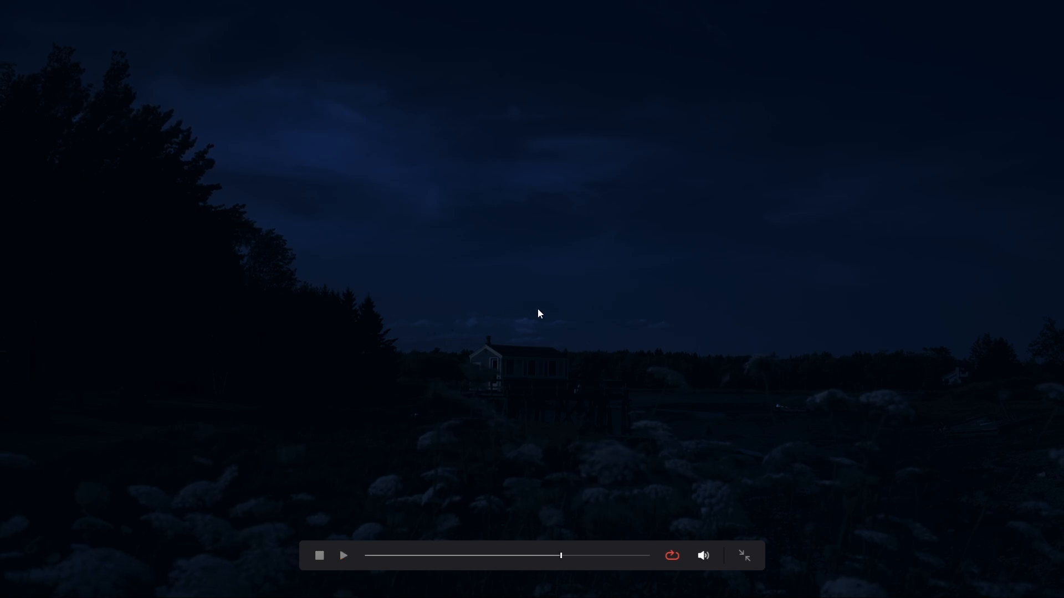
key(ctrl+f)
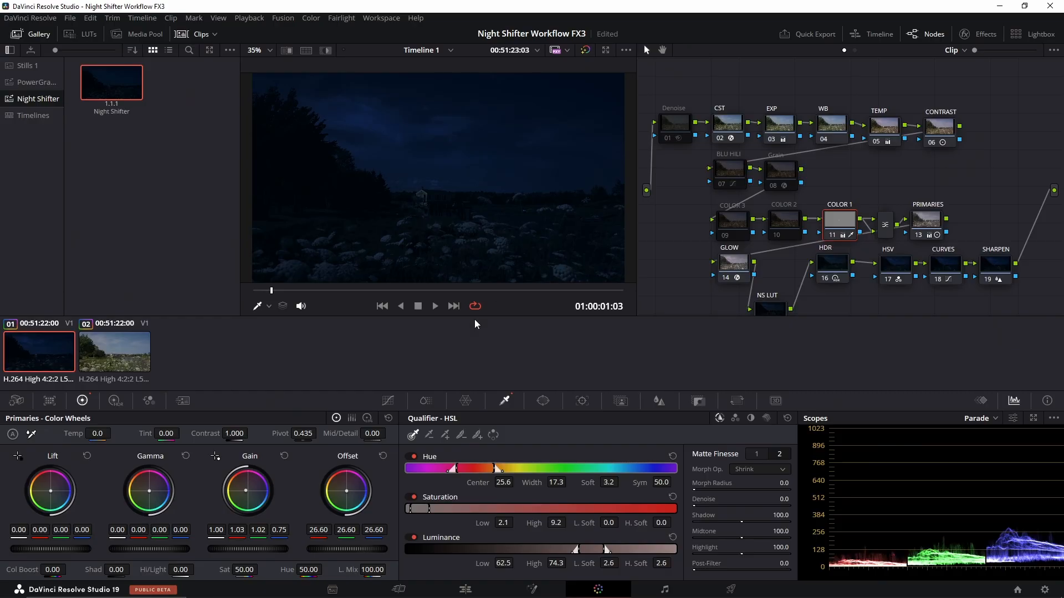
Step: Reset all primary corrections on the COLOR 1 node and check the house front full screen
click(389, 419)
key(ctrl+f)
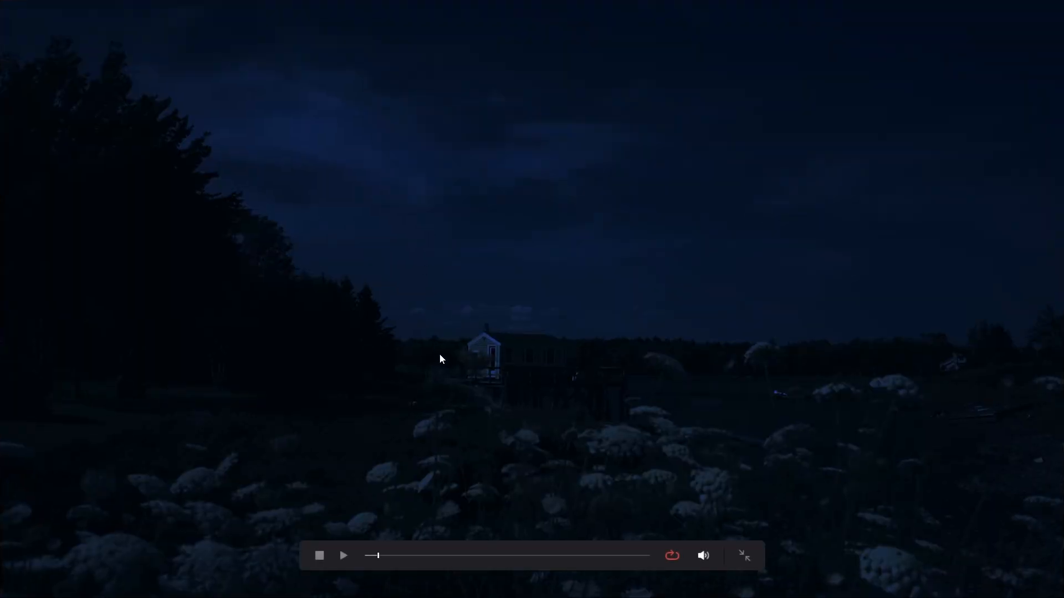
Step: Lower the COLOR 1 node's Offset to 15.95 with the Log Wheels and play the clip zoomed in on the house
key(Escape)
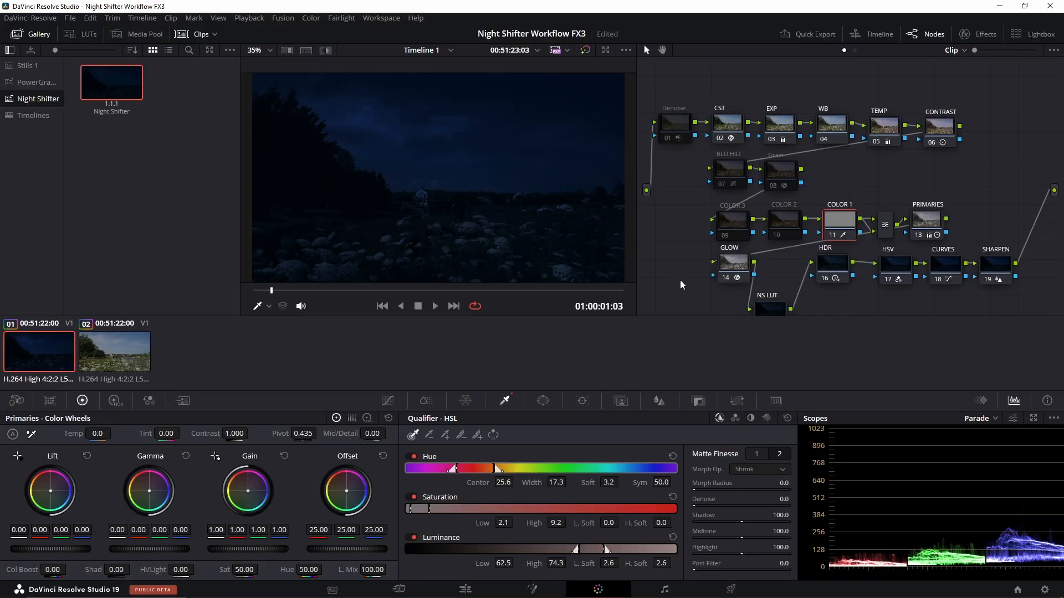
click(367, 419)
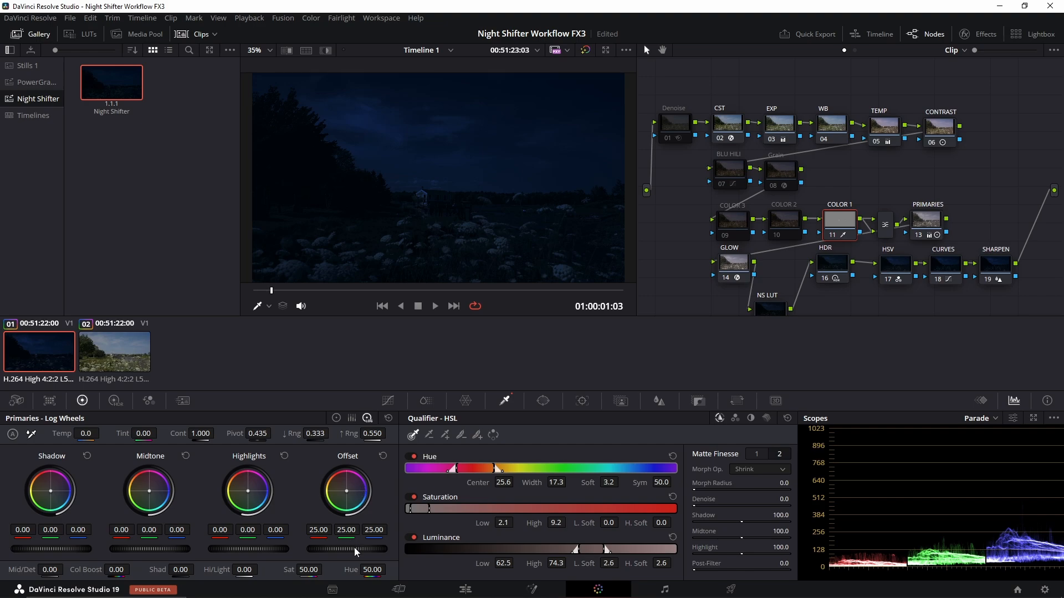
drag(347, 549, 311, 549)
scroll(423, 268, up, 8)
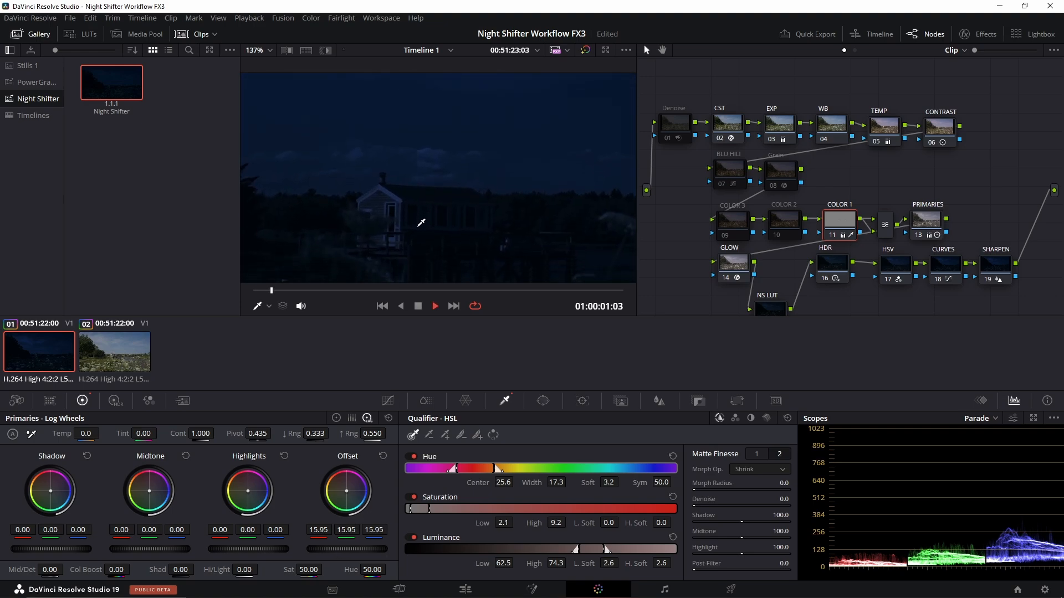
key(space)
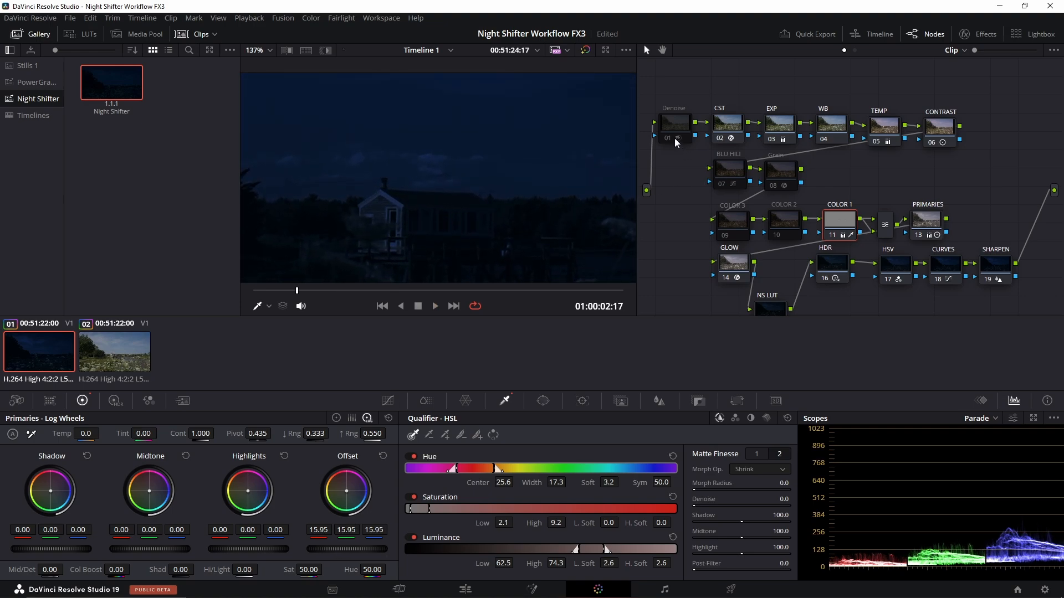
Step: Enable the Denoise node and play the clip both close up on the house and full screen
click(667, 139)
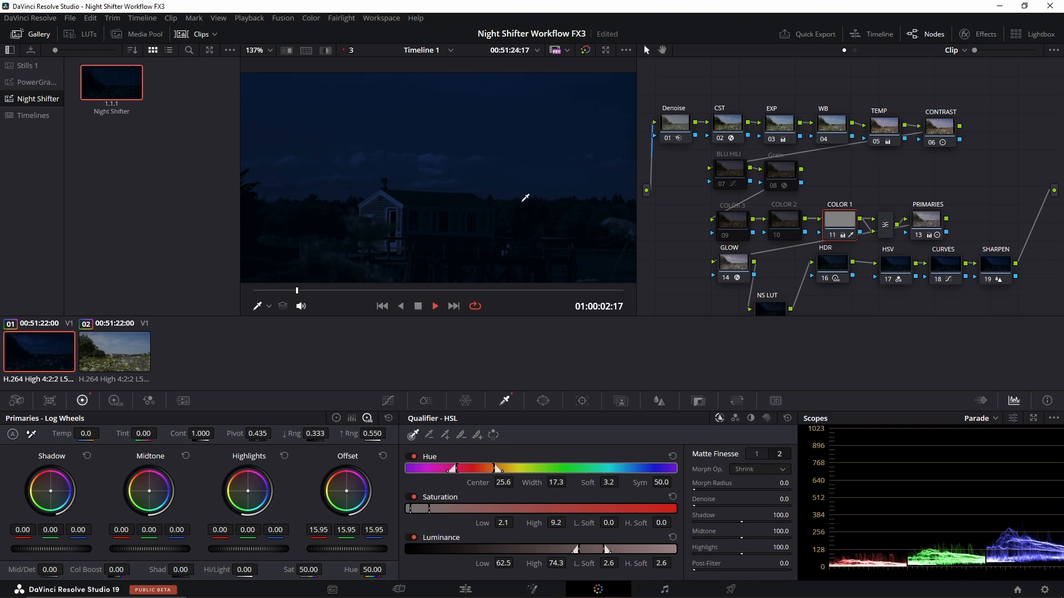
key(space)
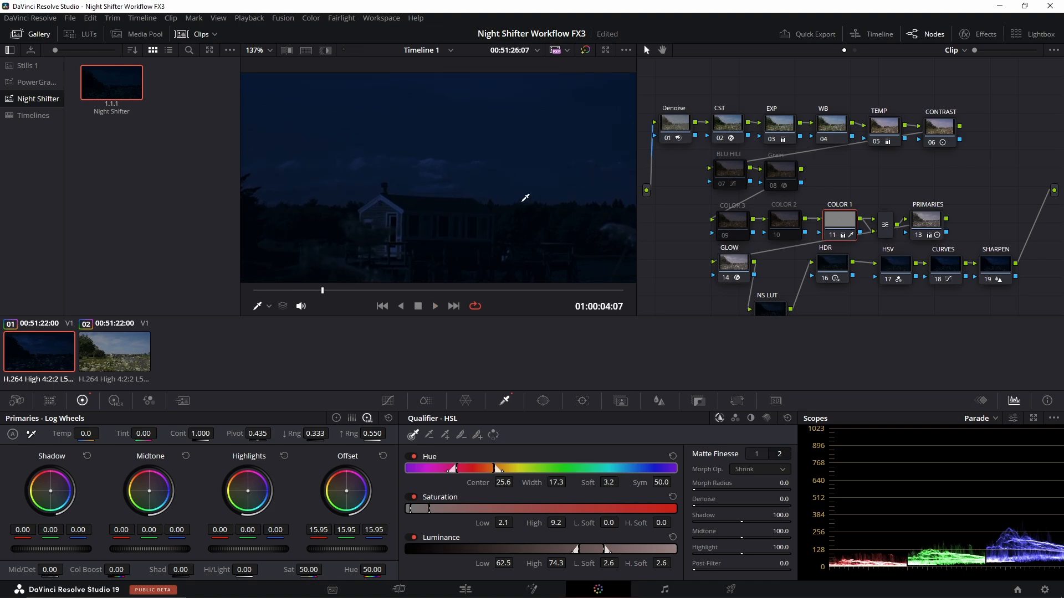
key(p)
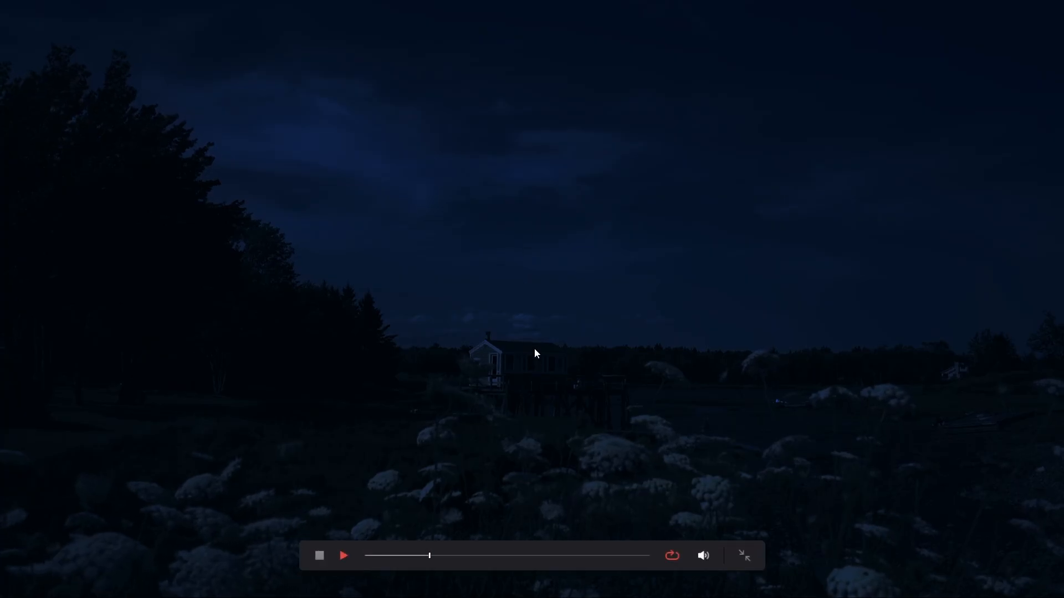
key(space)
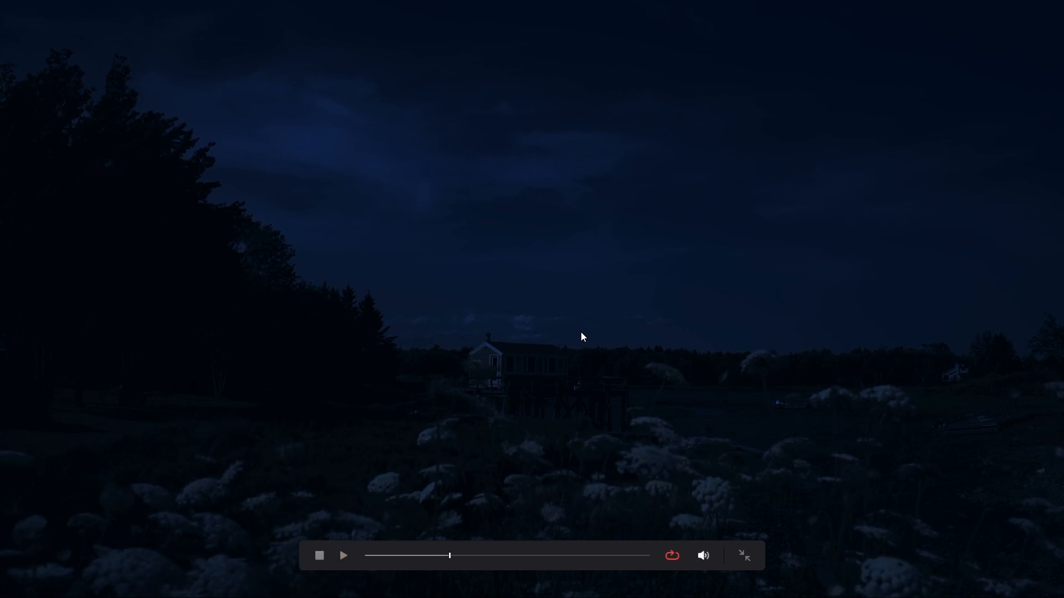
key(p)
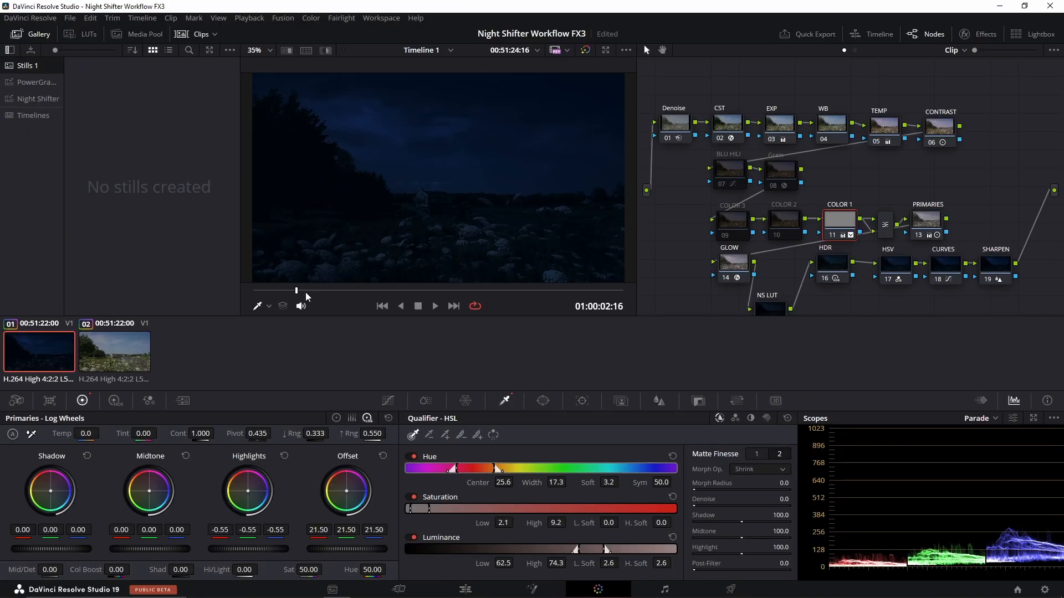
Step: Return to the start of the clip and play the night grade full screen to check the house
drag(297, 292, 250, 295)
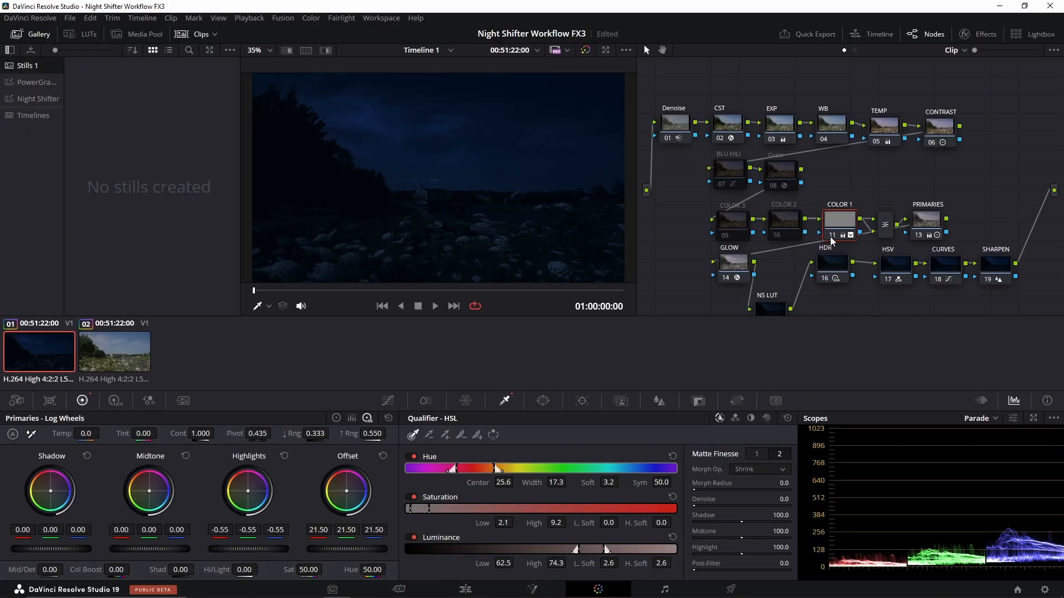
key(p)
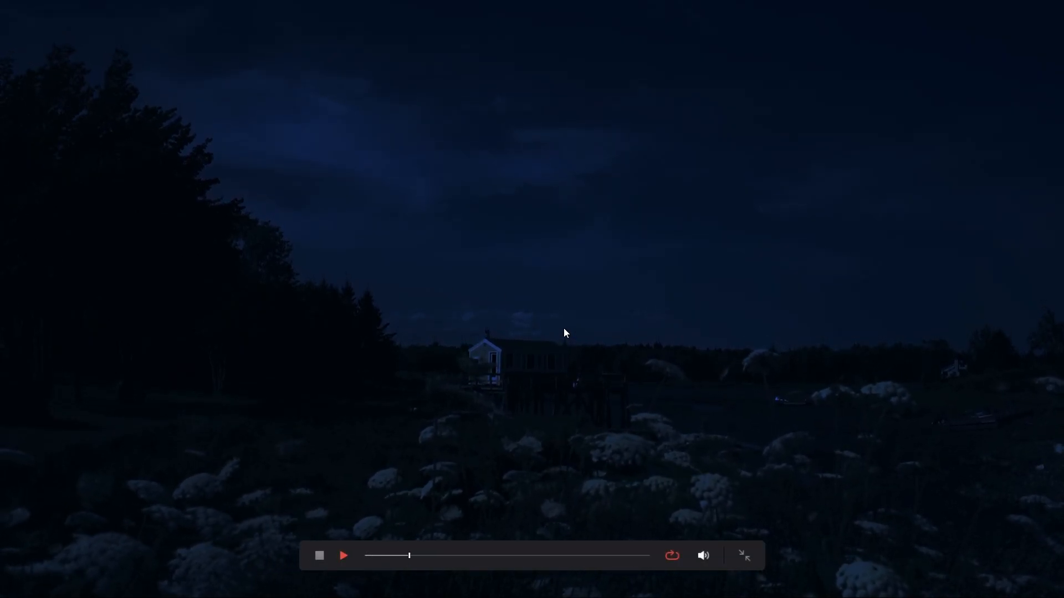
key(Escape)
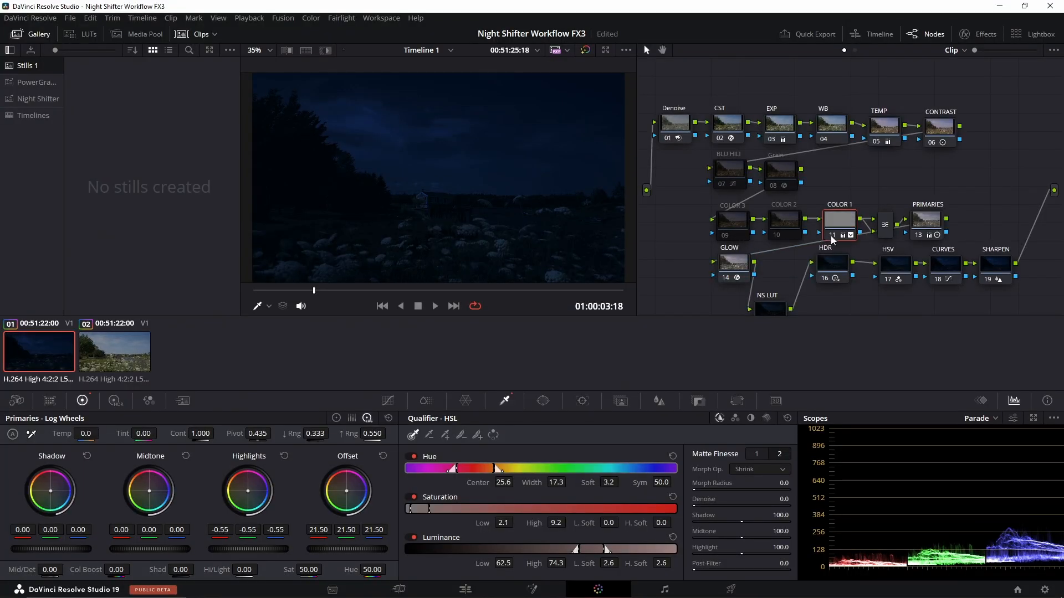
Step: Compare the night grade on clip 01 with the daytime grade on clip 02, ending on clip 01
click(131, 343)
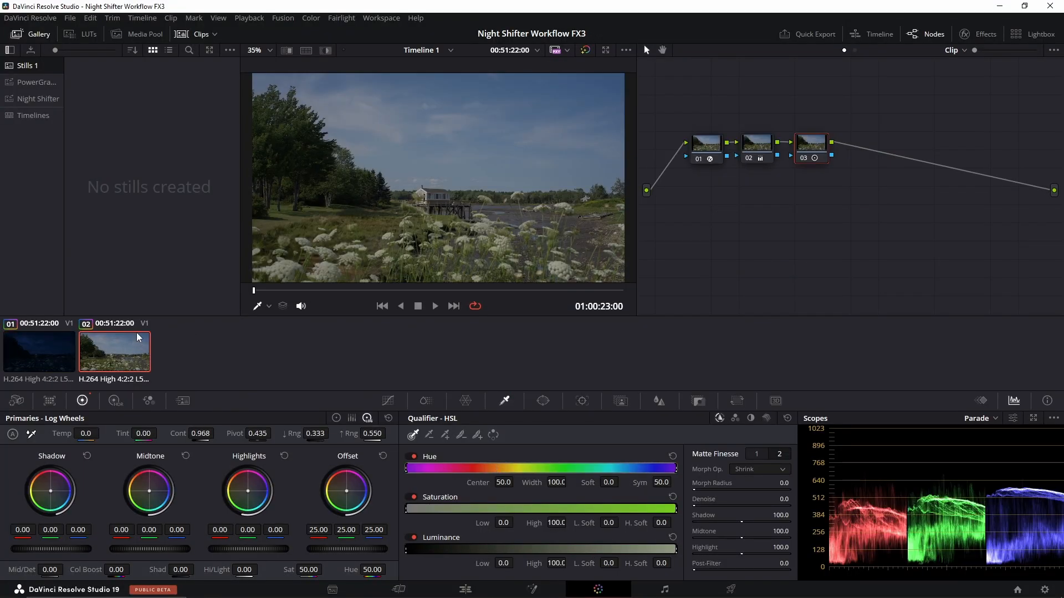
click(48, 345)
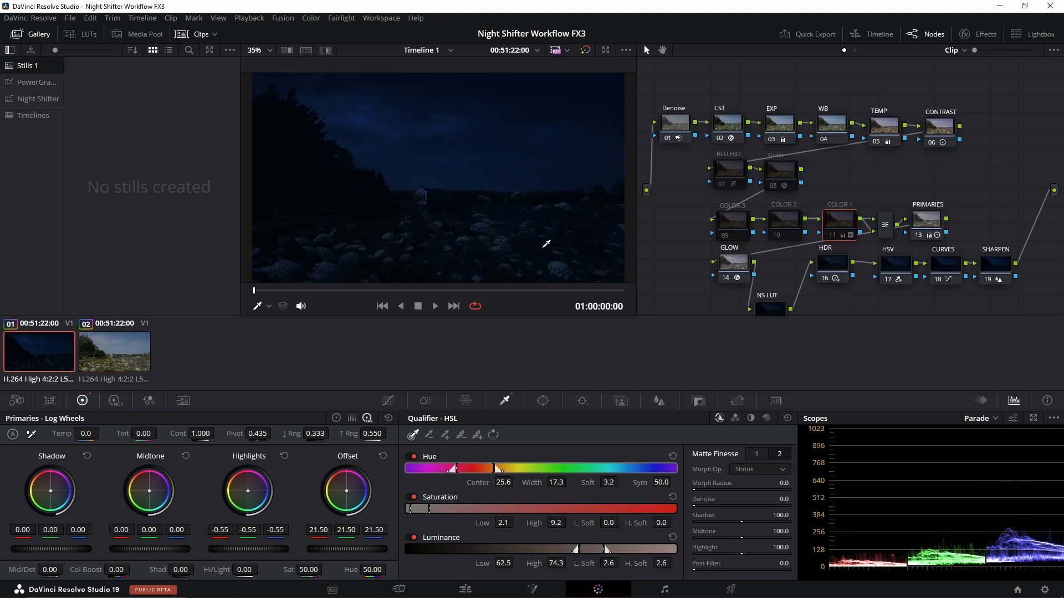
click(125, 343)
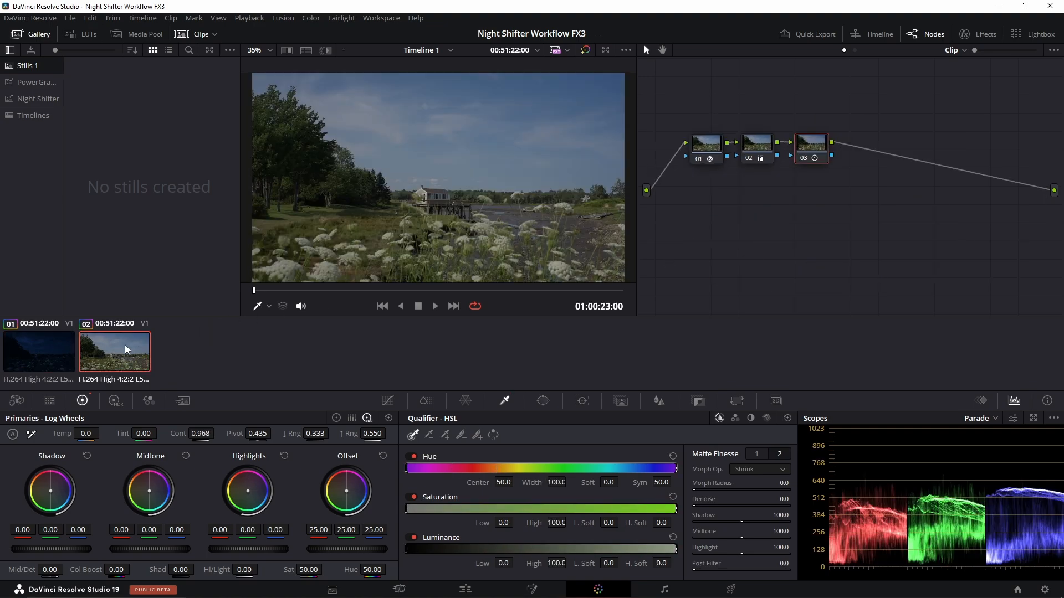
click(43, 361)
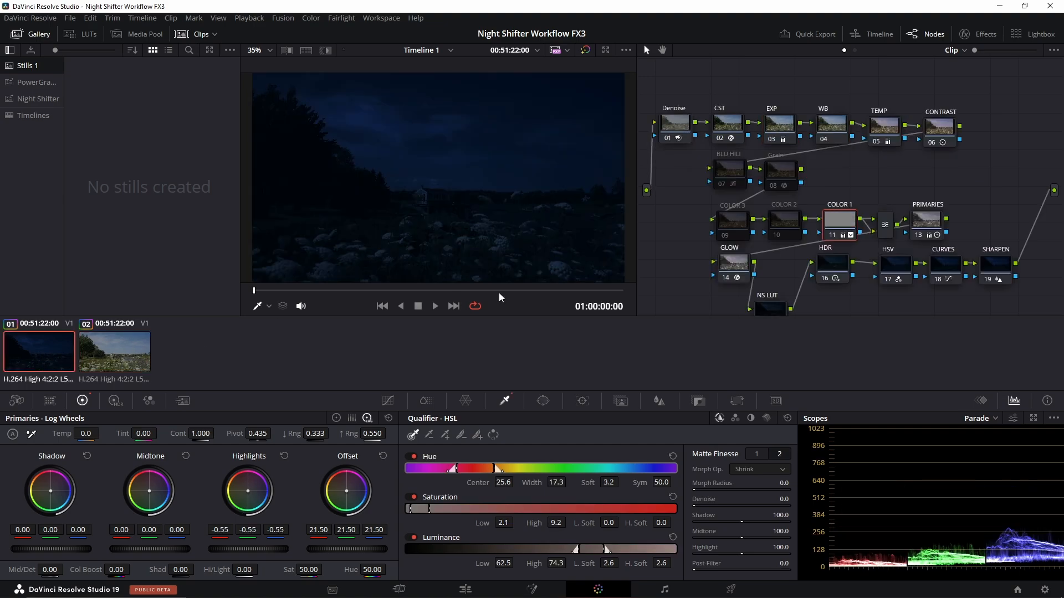